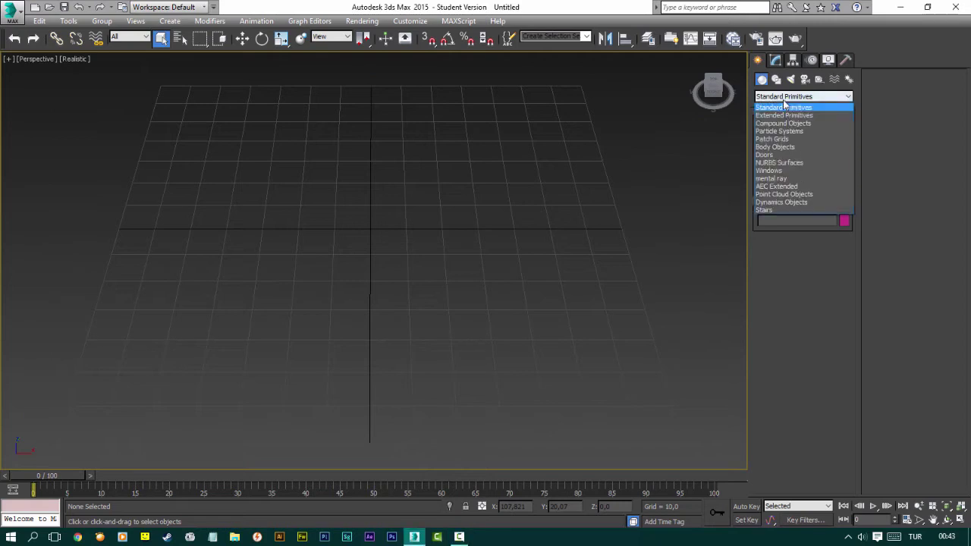
Create a small Hedra pyramid in the viewport from the Extended Primitives list.
{"action": "left_click", "coordinate": [789, 116]}
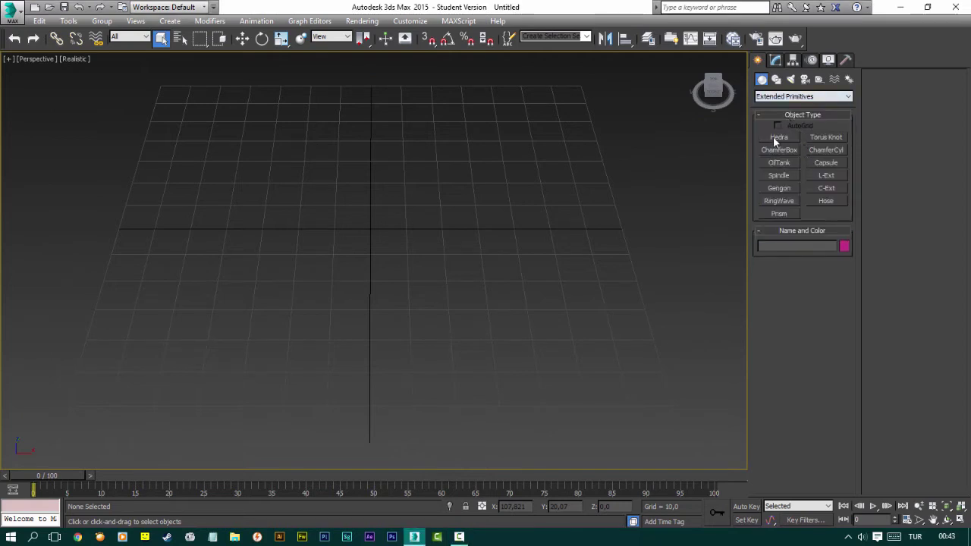
{"action": "left_click", "coordinate": [775, 139]}
{"action": "left_click_drag", "start_coordinate": [373, 240], "coordinate": [382, 261]}
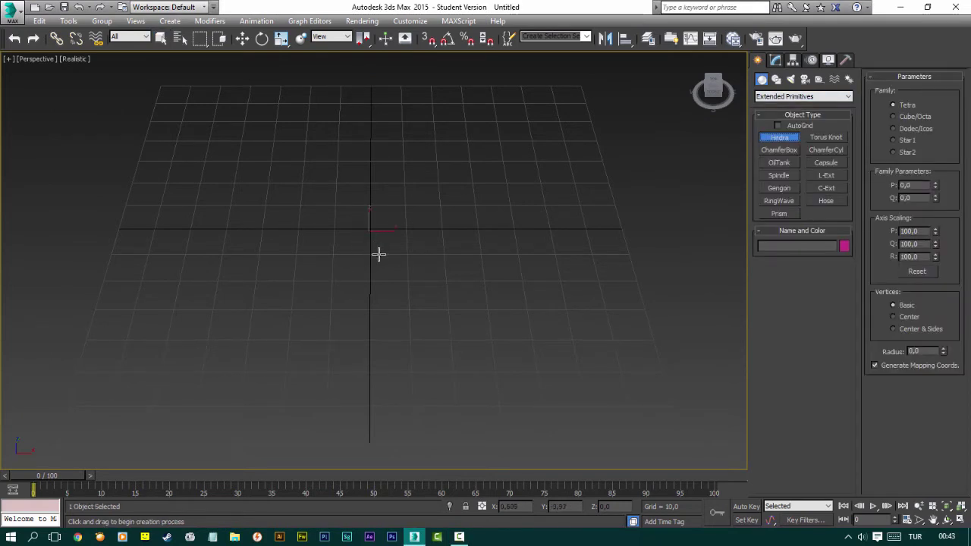
{"action": "right_click", "coordinate": [382, 261]}
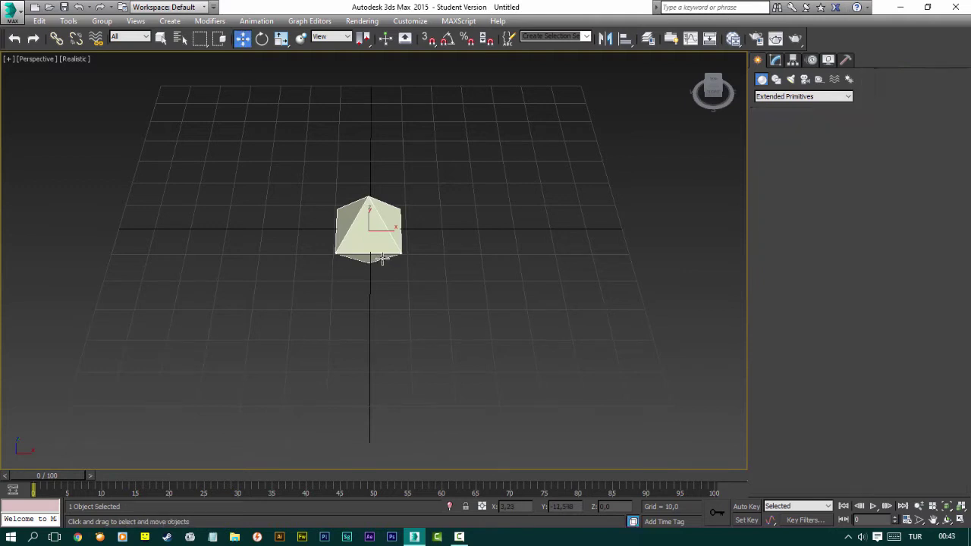
Centre the Hedra at X and Y 0 and raise it to about Z 14.02.
{"action": "right_click", "coordinate": [537, 507]}
{"action": "right_click", "coordinate": [586, 507]}
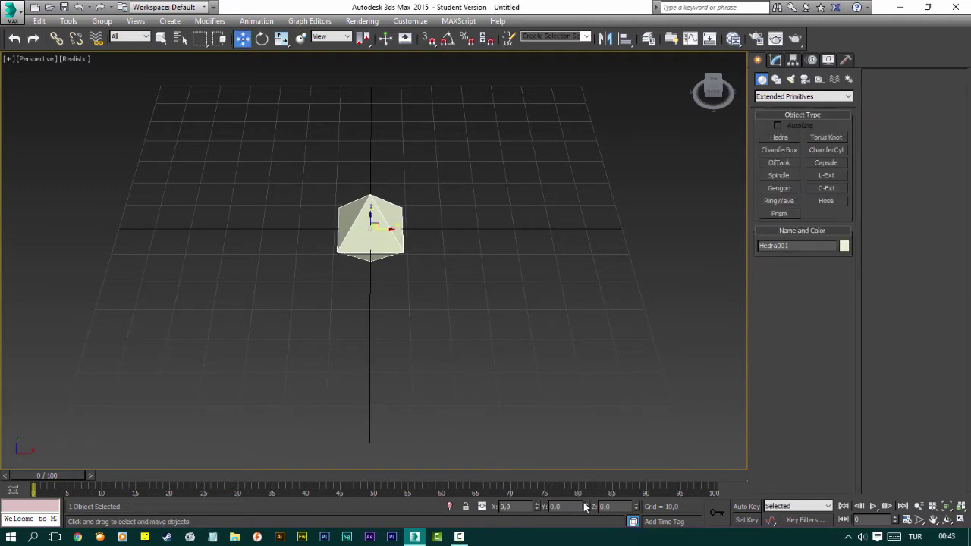
{"action": "middle_click_drag", "start_coordinate": [352, 273], "coordinate": [373, 217], "text": "alt"}
{"action": "left_click_drag", "start_coordinate": [373, 212], "coordinate": [385, 142]}
{"action": "mouse_move", "coordinate": [385, 142]}
{"action": "middle_mouse_down", "text": "alt"}
{"action": "mouse_move", "coordinate": [425, 135]}
{"action": "mouse_move", "coordinate": [426, 208]}
{"action": "middle_mouse_up", "text": "alt"}
{"action": "left_click", "coordinate": [792, 65]}
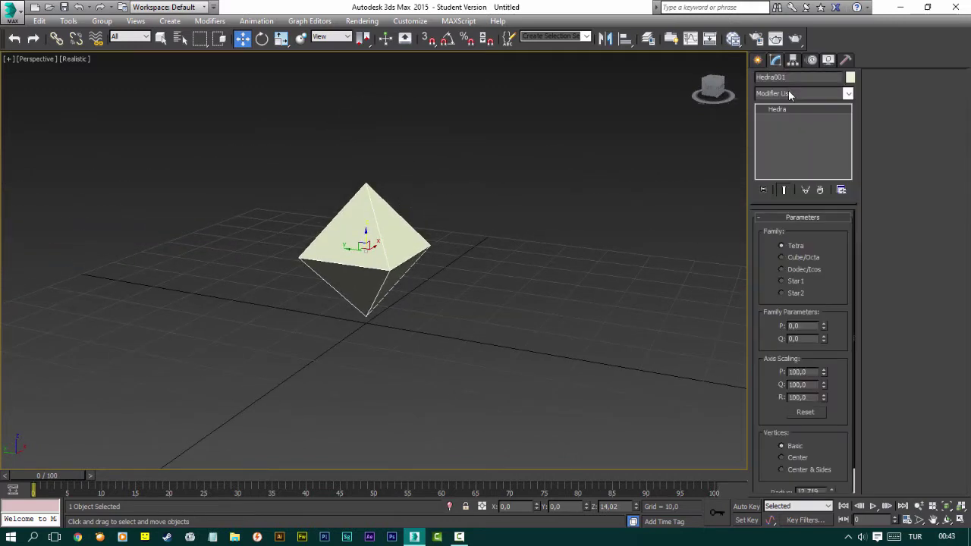
Add an Edit Poly modifier and set the top vertex's Z to 80.
{"action": "left_click", "coordinate": [787, 90]}
{"action": "scroll", "coordinate": [789, 95], "scroll_direction": "down", "scroll_amount": 8}
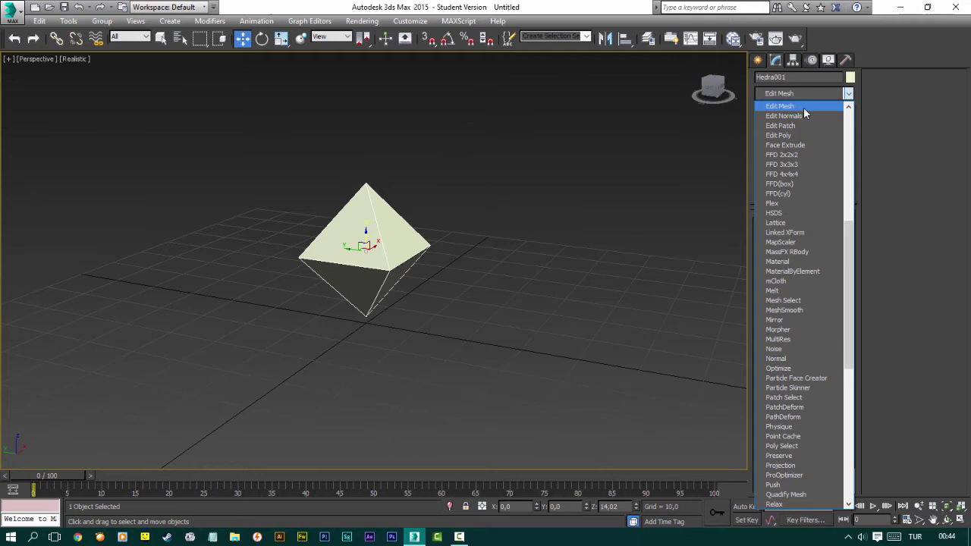
{"action": "left_click", "coordinate": [778, 140]}
{"action": "left_click", "coordinate": [772, 312]}
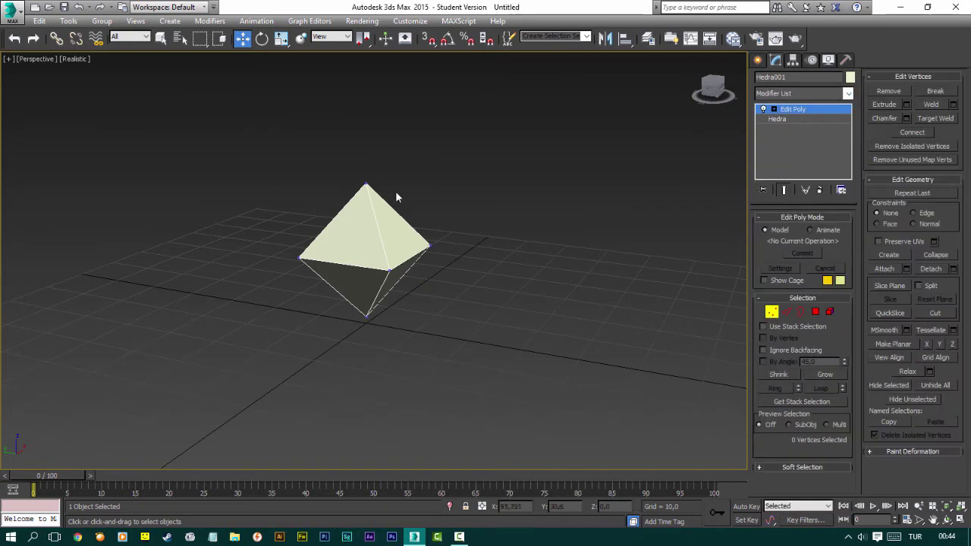
{"action": "left_click", "coordinate": [364, 185]}
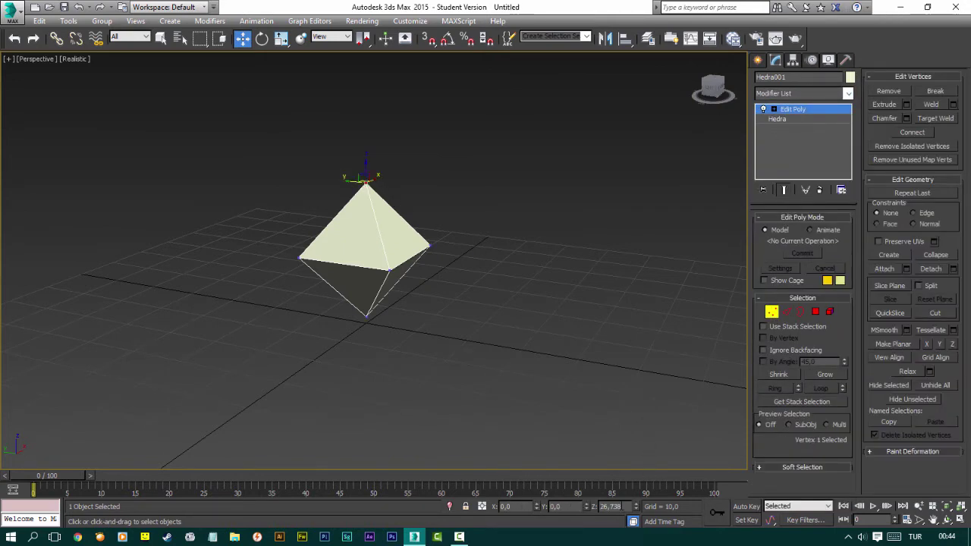
{"action": "type", "text": "80"}
{"action": "key", "text": "Return"}
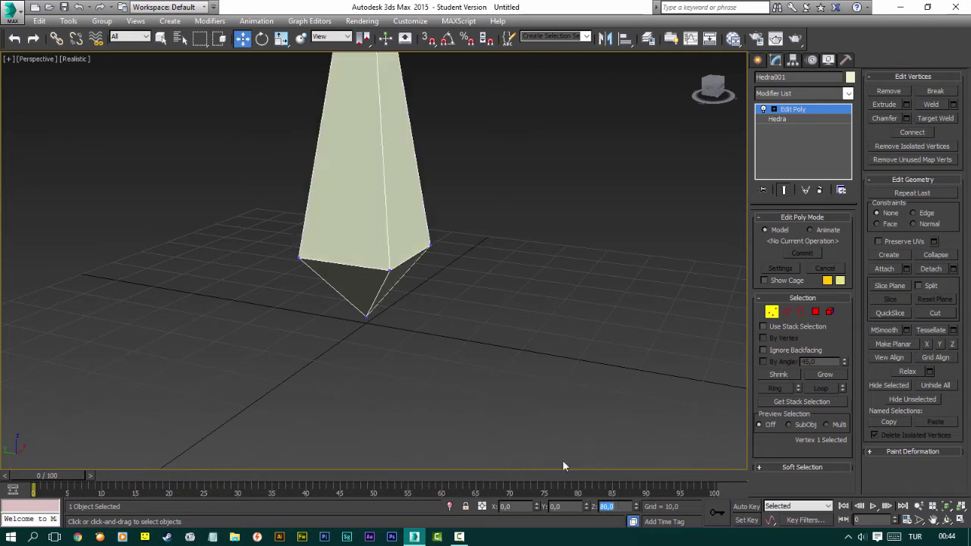
Pull the bottom tip vertex upward to shorten the lower point, then exit Vertex mode.
{"action": "middle_click_drag", "start_coordinate": [445, 220], "coordinate": [448, 326]}
{"action": "scroll", "coordinate": [428, 267], "scroll_direction": "down", "scroll_amount": 3}
{"action": "scroll", "coordinate": [414, 268], "scroll_direction": "up", "scroll_amount": 4}
{"action": "scroll", "coordinate": [427, 315], "scroll_direction": "down", "scroll_amount": 2}
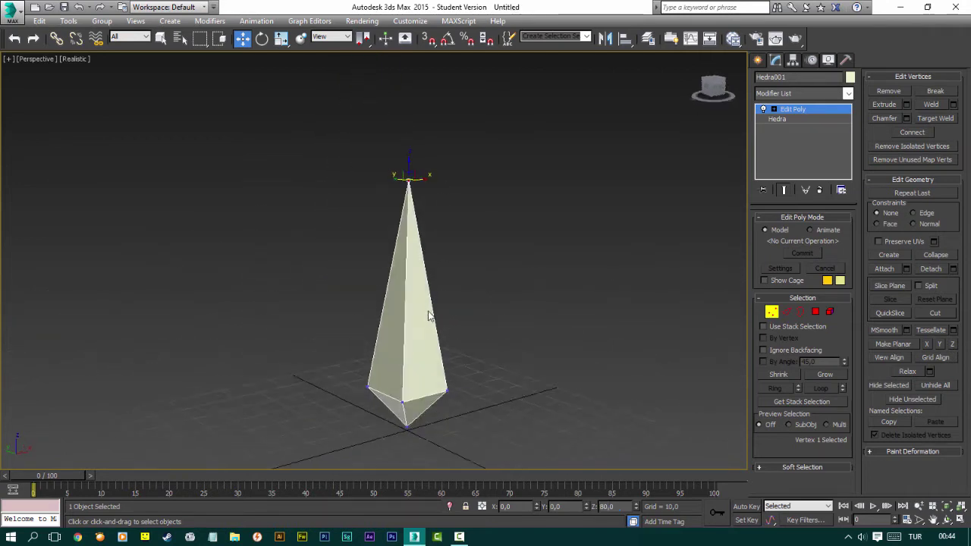
{"action": "scroll", "coordinate": [403, 393], "scroll_direction": "up", "scroll_amount": 4}
{"action": "middle_click_drag", "start_coordinate": [402, 393], "coordinate": [402, 386]}
{"action": "left_click", "coordinate": [395, 365]}
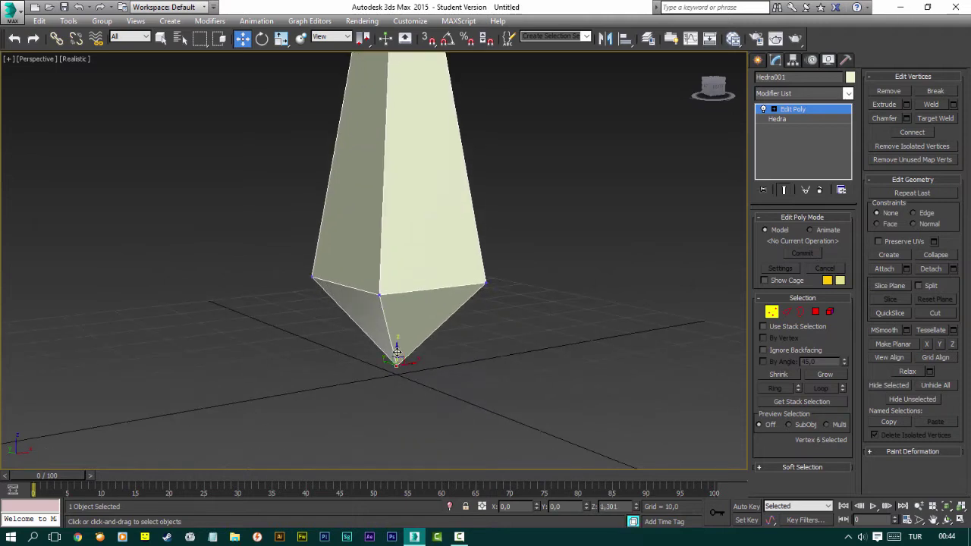
{"action": "left_click_drag", "start_coordinate": [396, 354], "coordinate": [396, 337]}
{"action": "left_click", "coordinate": [772, 313]}
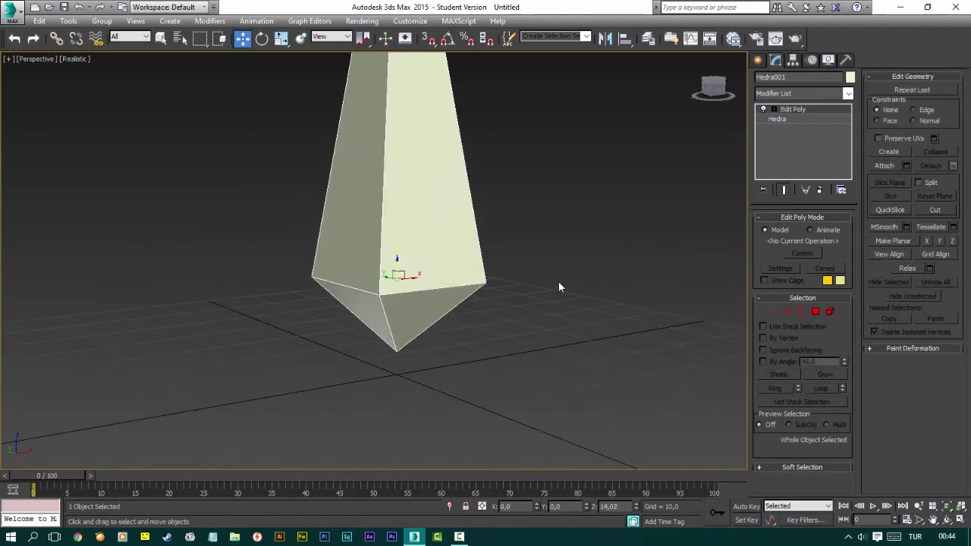
{"action": "left_click", "coordinate": [558, 282]}
{"action": "mouse_move", "coordinate": [558, 283]}
{"action": "middle_mouse_down", "text": "alt"}
{"action": "mouse_move", "coordinate": [538, 291]}
{"action": "mouse_move", "coordinate": [530, 336]}
{"action": "mouse_move", "coordinate": [485, 327]}
{"action": "middle_mouse_up", "text": "alt"}
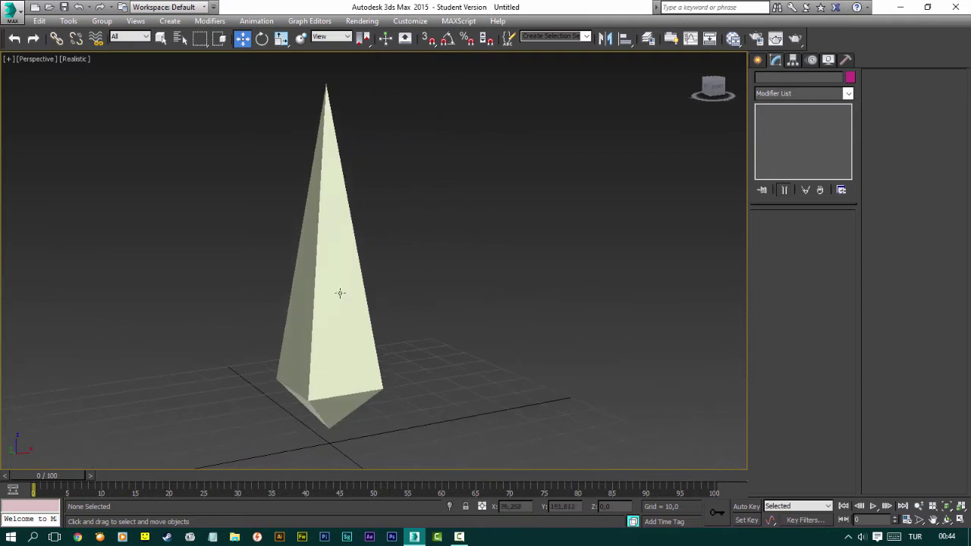
Connect the spike's four vertical edges with 5 horizontal edge loops.
{"action": "left_click", "coordinate": [340, 294]}
{"action": "scroll", "coordinate": [340, 293], "scroll_direction": "up", "scroll_amount": 1}
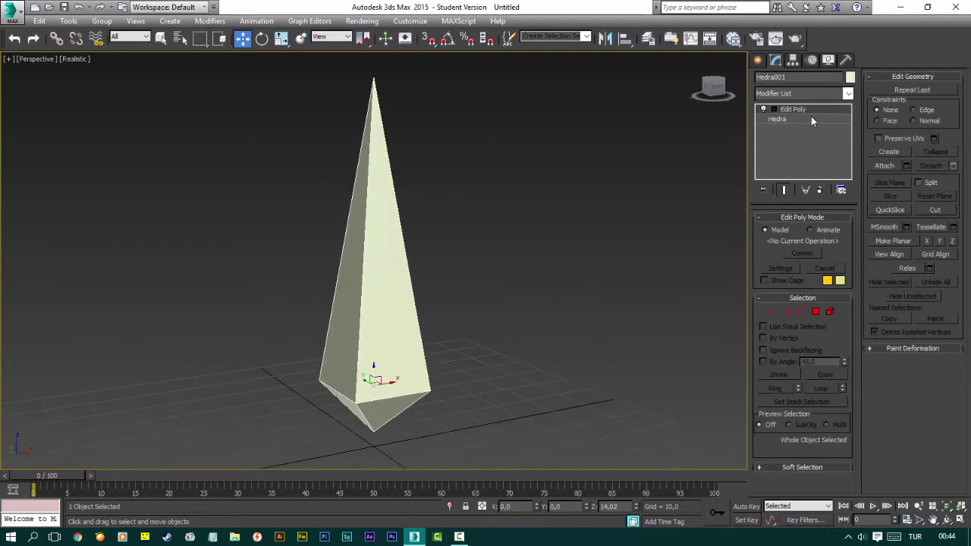
{"action": "left_click", "coordinate": [785, 314]}
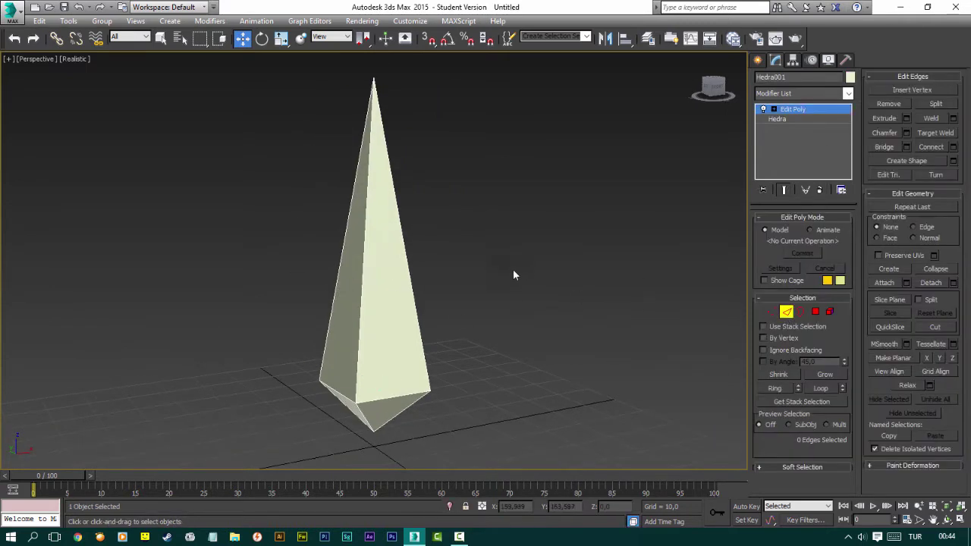
{"action": "left_click_drag", "start_coordinate": [256, 222], "coordinate": [258, 220]}
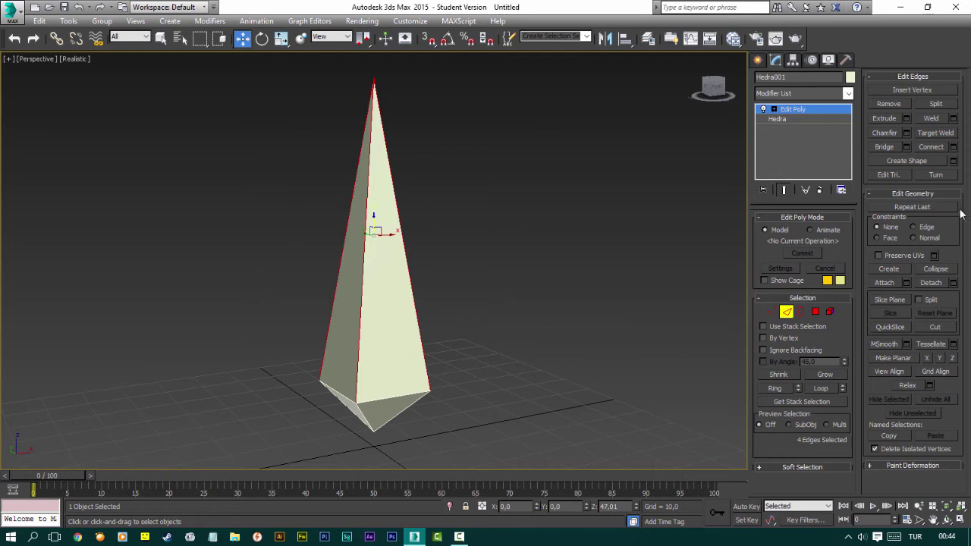
{"action": "left_click", "coordinate": [953, 147]}
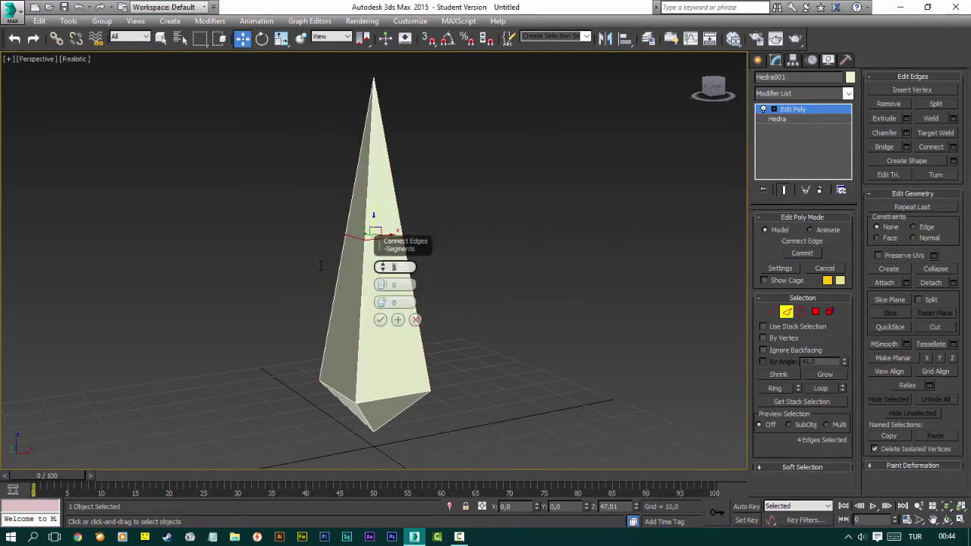
{"action": "key", "text": "Return"}
{"action": "left_click", "coordinate": [379, 320]}
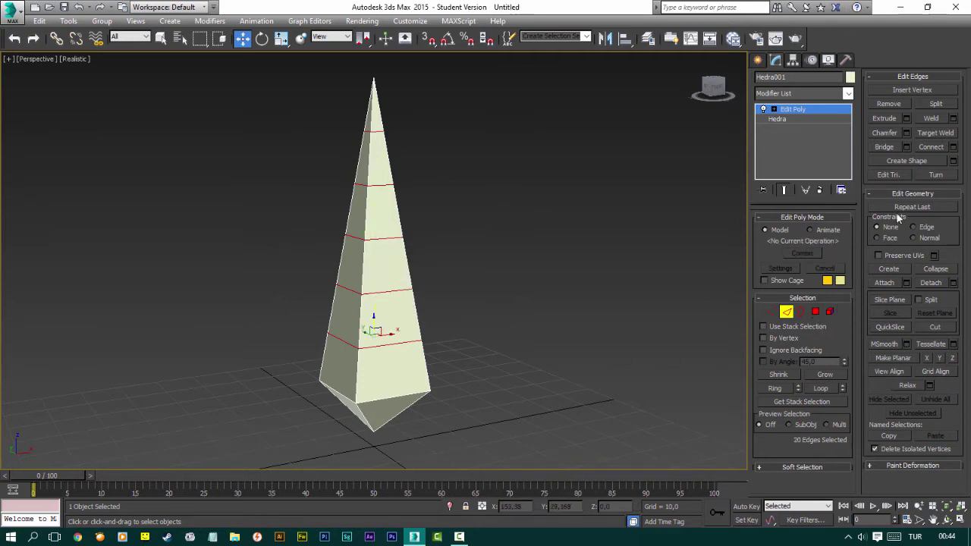
Chamfer the five new edge loops into thin pairs of edges.
{"action": "left_click", "coordinate": [905, 133]}
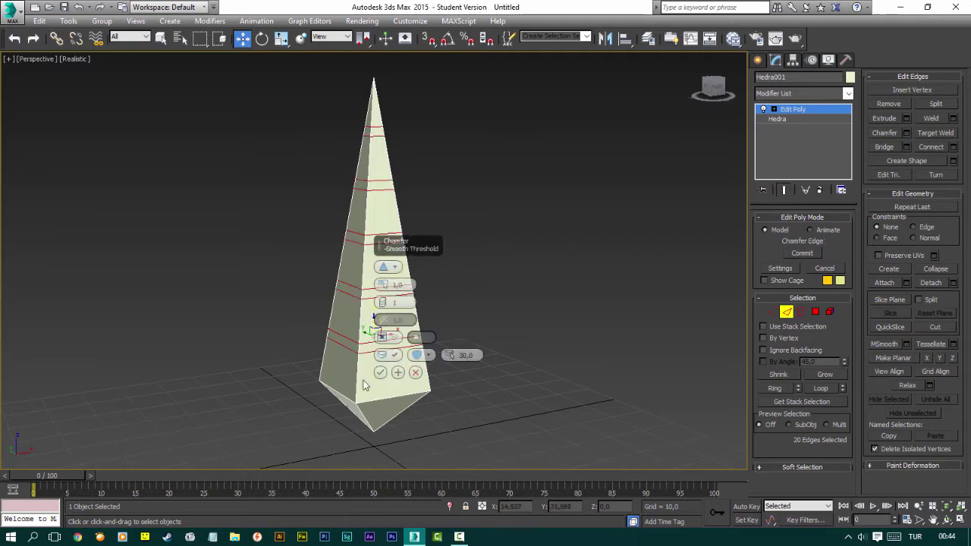
{"action": "left_click", "coordinate": [380, 373]}
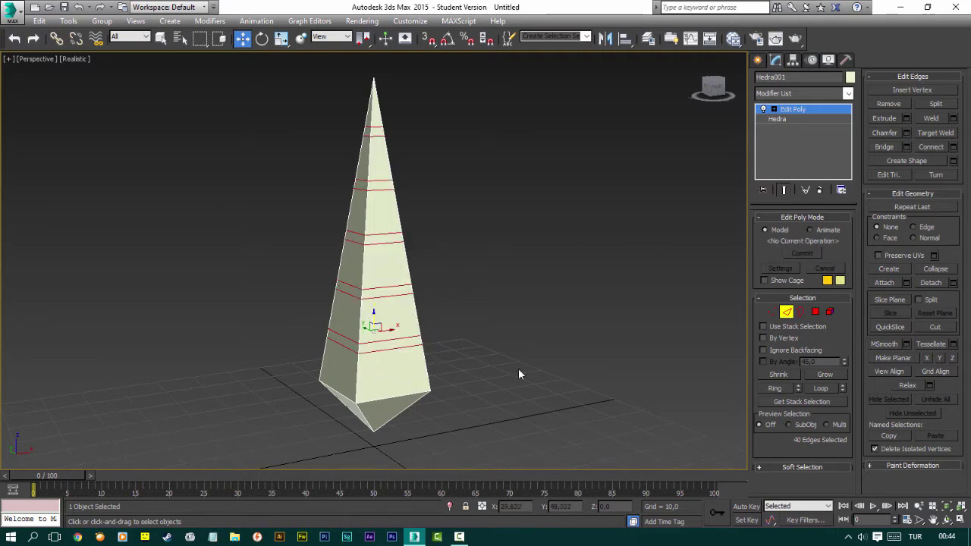
{"action": "left_click", "coordinate": [815, 311]}
Box-select the spike's faces, then deselect the wide faces on the front from base to tip.
{"action": "middle_click_drag", "start_coordinate": [677, 323], "coordinate": [456, 228], "text": "alt"}
{"action": "left_click_drag", "start_coordinate": [399, 74], "coordinate": [292, 144]}
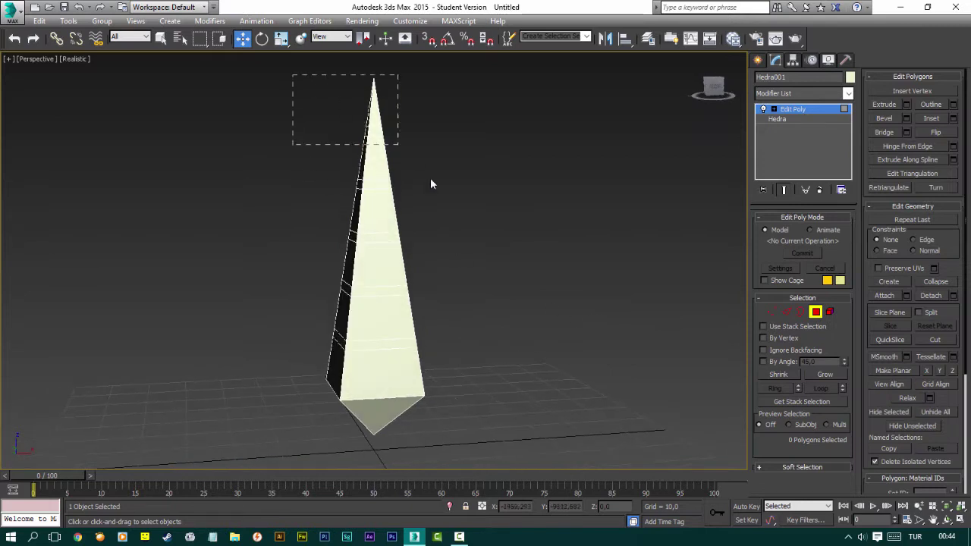
{"action": "left_click_drag", "start_coordinate": [430, 185], "coordinate": [479, 353]}
{"action": "middle_click_drag", "start_coordinate": [473, 350], "coordinate": [380, 366], "text": "alt"}
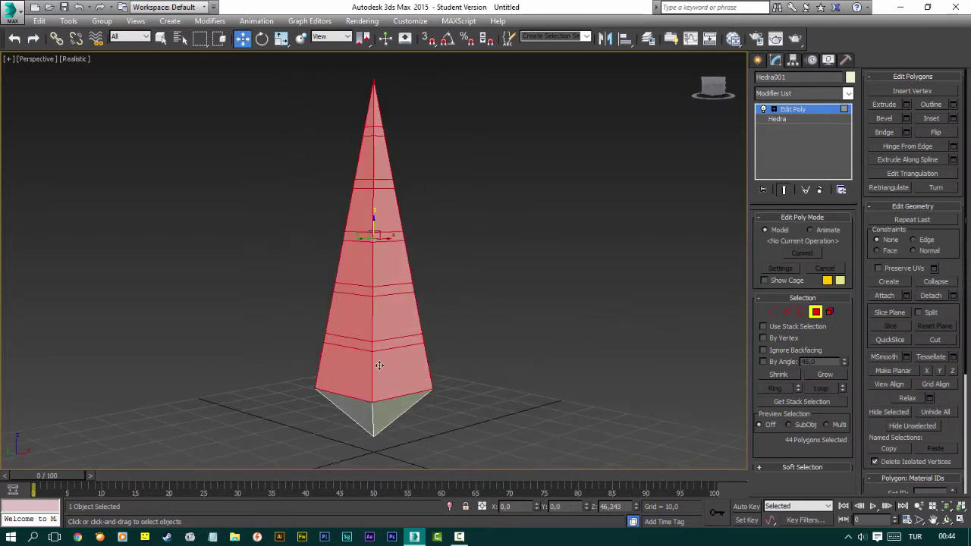
{"action": "left_click", "coordinate": [353, 372], "text": "alt"}
{"action": "left_click", "coordinate": [398, 372], "text": "alt"}
{"action": "left_click", "coordinate": [396, 317], "text": "alt"}
{"action": "left_click", "coordinate": [350, 317], "text": "alt"}
{"action": "left_click", "coordinate": [355, 266], "text": "alt"}
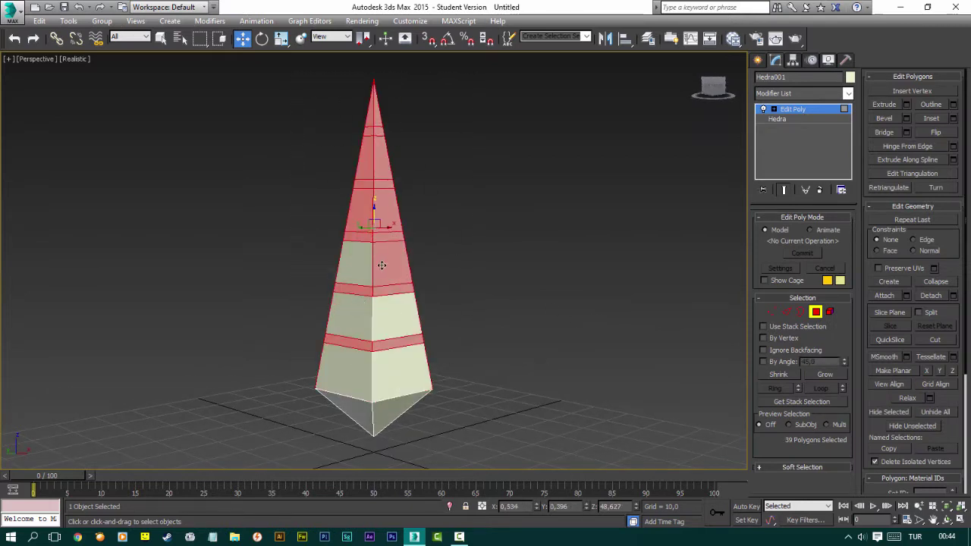
{"action": "left_click", "coordinate": [382, 265], "text": "alt"}
{"action": "left_click", "coordinate": [379, 214], "text": "alt"}
{"action": "left_click", "coordinate": [368, 210], "text": "alt"}
{"action": "left_click", "coordinate": [376, 168], "text": "alt"}
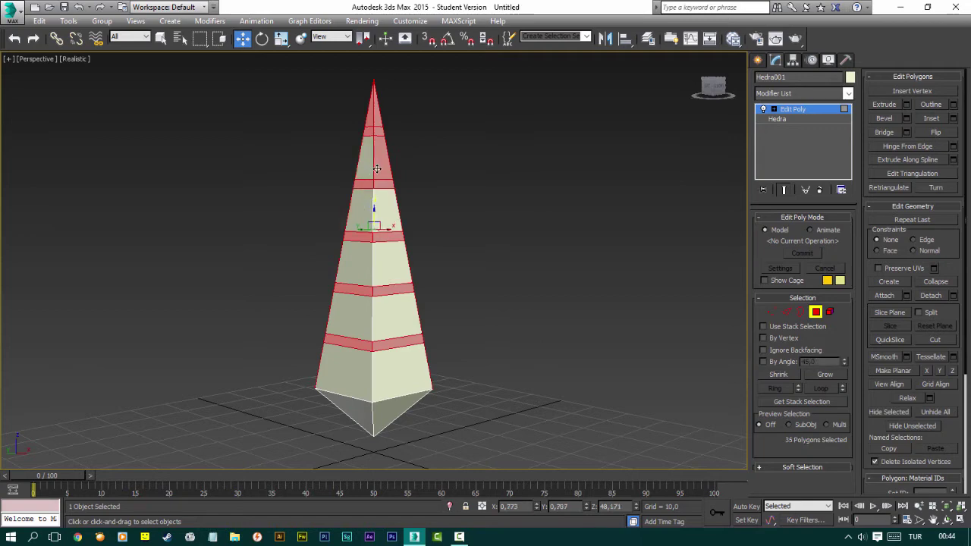
{"action": "left_click", "coordinate": [383, 158], "text": "alt"}
{"action": "left_click", "coordinate": [371, 112], "text": "alt"}
{"action": "left_click", "coordinate": [377, 110], "text": "alt"}
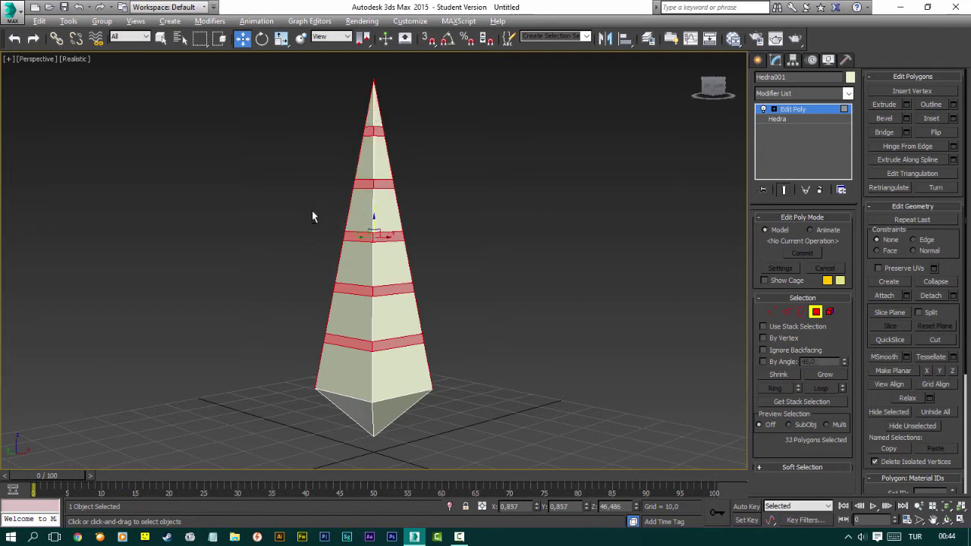
Deselect the remaining wide faces on the other side, leaving only the five thin bands (20 faces).
{"action": "middle_click_drag", "start_coordinate": [312, 216], "coordinate": [460, 225], "text": "alt"}
{"action": "left_click", "coordinate": [368, 113], "text": "alt"}
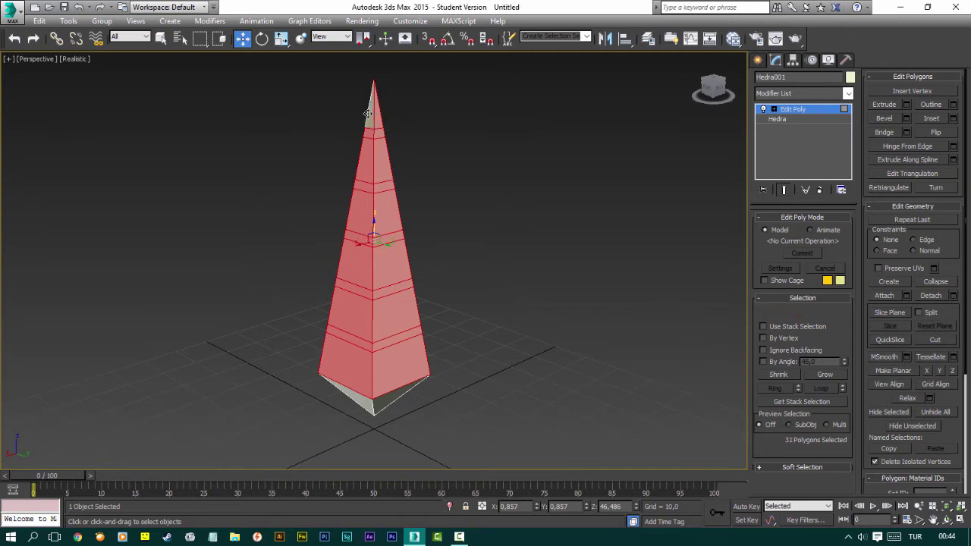
{"action": "left_click", "coordinate": [378, 107], "text": "alt"}
{"action": "left_click", "coordinate": [384, 161], "text": "alt"}
{"action": "left_click", "coordinate": [364, 160], "text": "alt"}
{"action": "left_click", "coordinate": [357, 208], "text": "alt"}
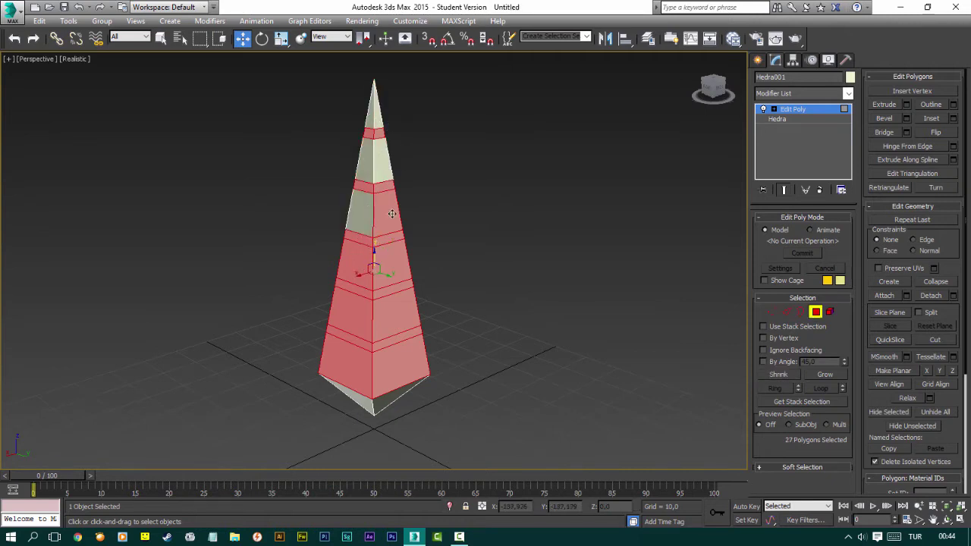
{"action": "left_click", "coordinate": [392, 214], "text": "alt"}
{"action": "left_click", "coordinate": [393, 264], "text": "alt"}
{"action": "left_click", "coordinate": [358, 267], "text": "alt"}
{"action": "left_click", "coordinate": [353, 313], "text": "alt"}
{"action": "left_click", "coordinate": [395, 313], "text": "alt"}
{"action": "left_click", "coordinate": [391, 368], "text": "alt"}
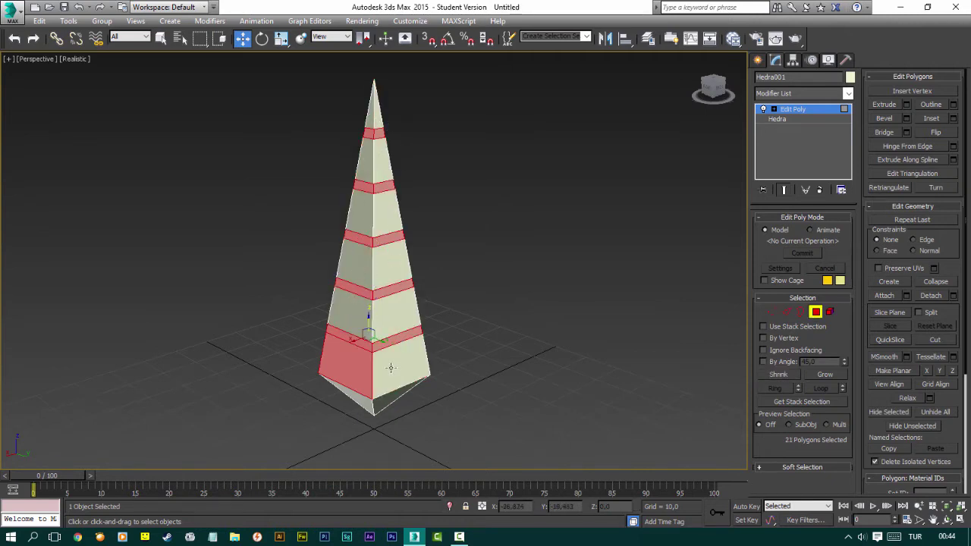
{"action": "left_click", "coordinate": [351, 358], "text": "alt"}
{"action": "middle_click_drag", "start_coordinate": [364, 330], "coordinate": [615, 311], "text": "alt"}
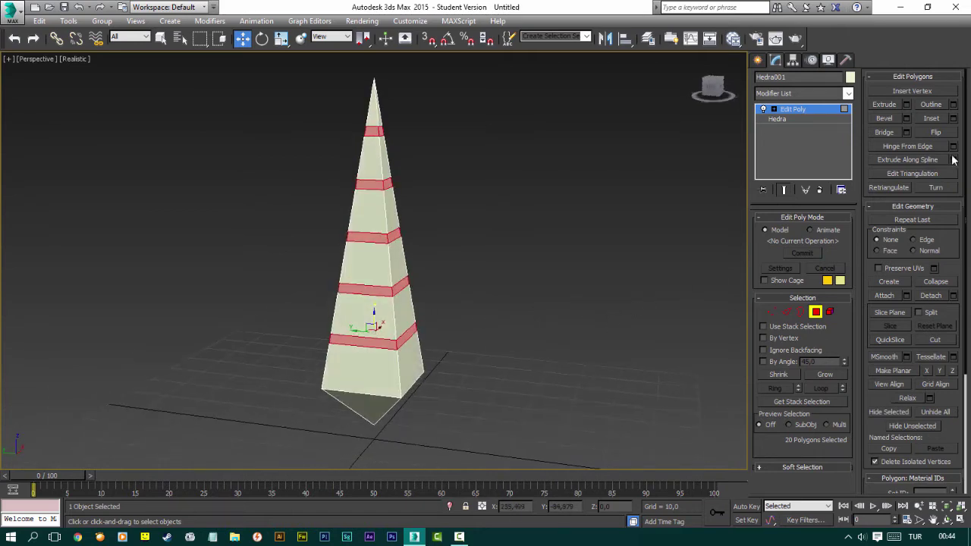
Extrude the five band faces inward by about -1.48 using Group normals.
{"action": "left_click", "coordinate": [907, 104]}
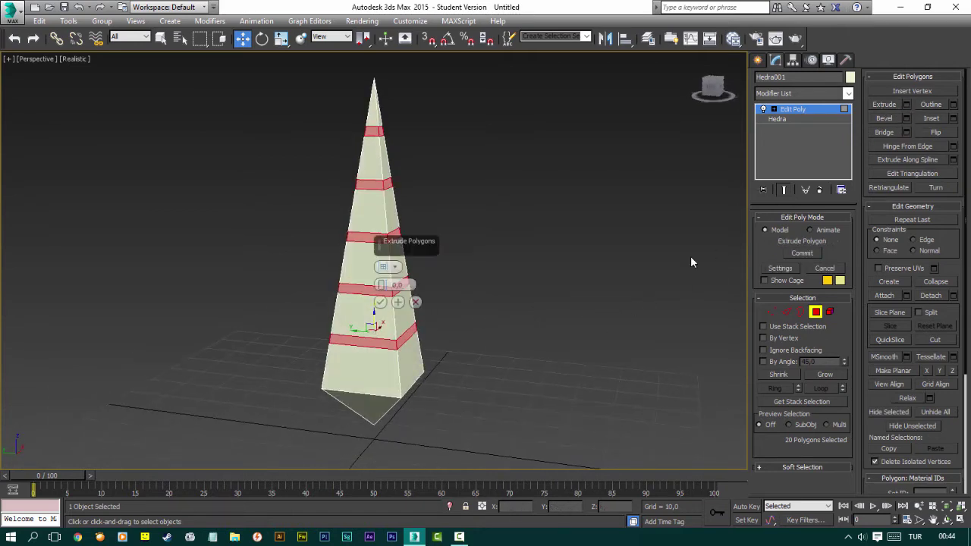
{"action": "left_click", "coordinate": [384, 267]}
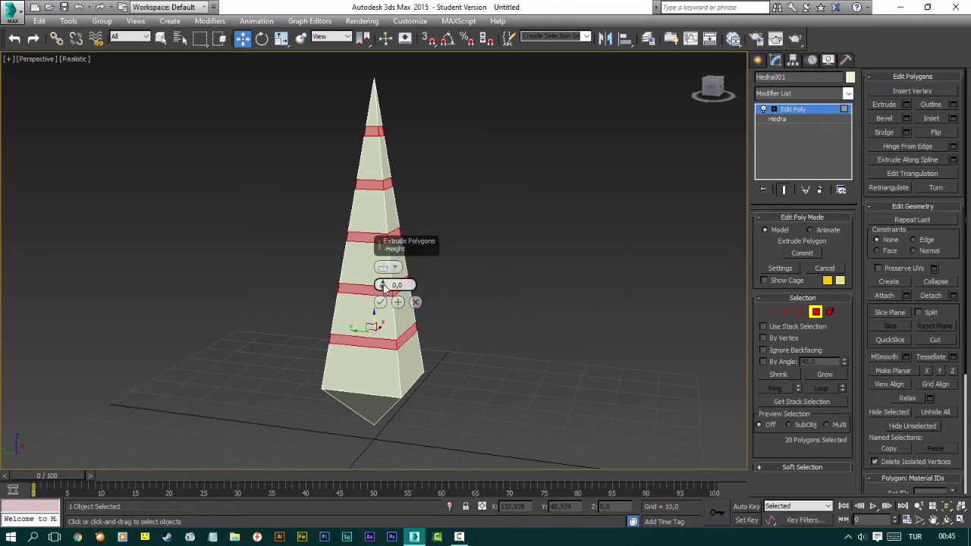
{"action": "left_click_drag", "start_coordinate": [384, 287], "coordinate": [384, 296]}
{"action": "type", "text": "-1"}
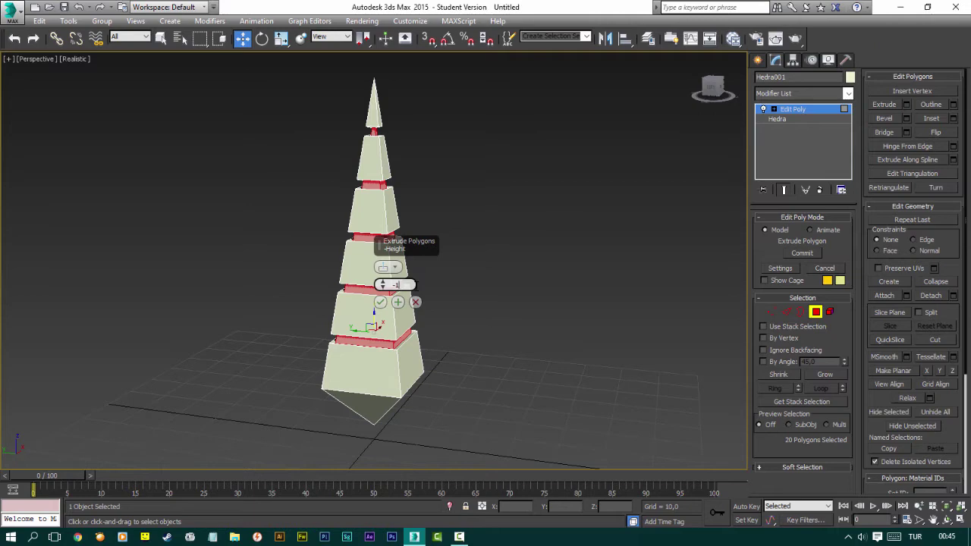
{"action": "left_click", "coordinate": [380, 302]}
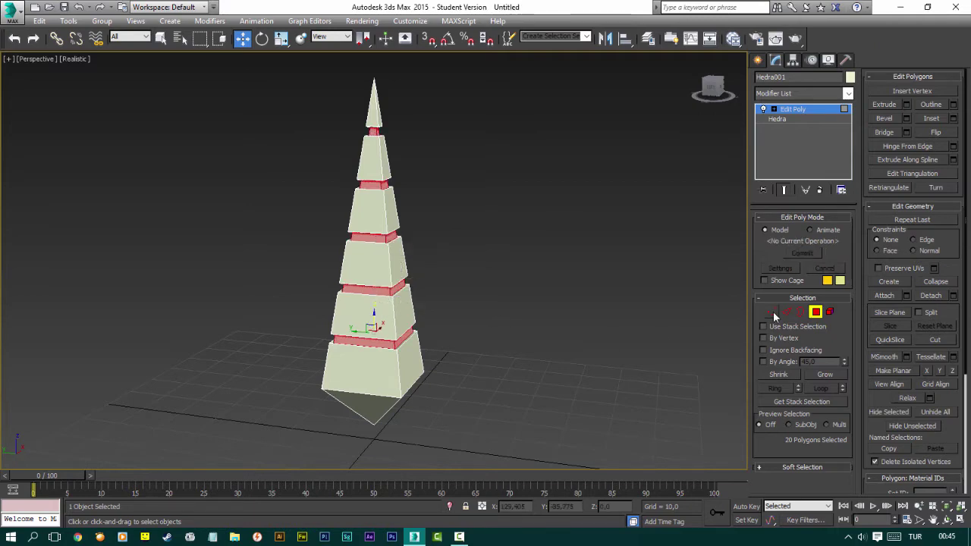
{"action": "left_click", "coordinate": [816, 312]}
{"action": "left_click", "coordinate": [566, 329]}
Chamfer the tower's bottom tip vertex by 5 to give it a flat base.
{"action": "left_click", "coordinate": [382, 313]}
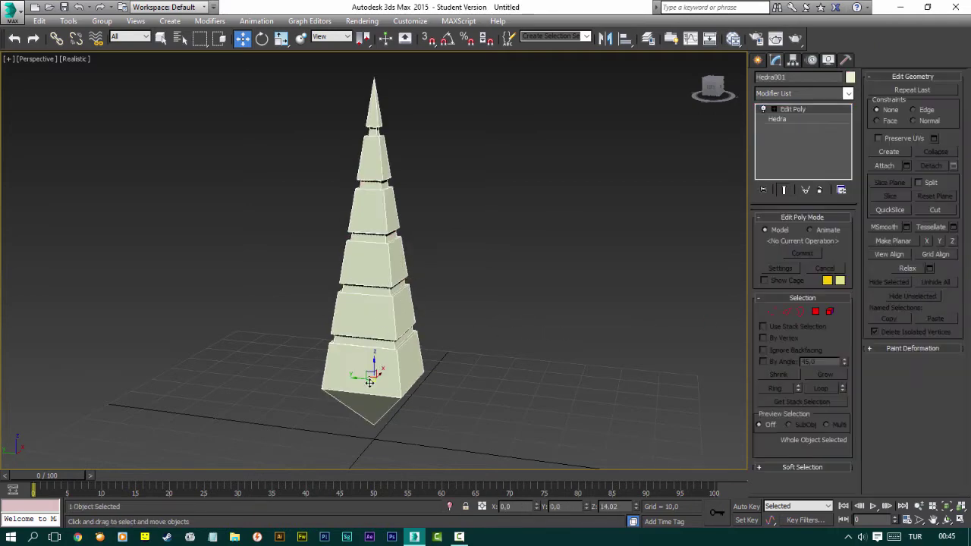
{"action": "scroll", "coordinate": [383, 409], "scroll_direction": "up", "scroll_amount": 2}
{"action": "scroll", "coordinate": [383, 410], "scroll_direction": "up", "scroll_amount": 1}
{"action": "scroll", "coordinate": [384, 371], "scroll_direction": "up", "scroll_amount": 2}
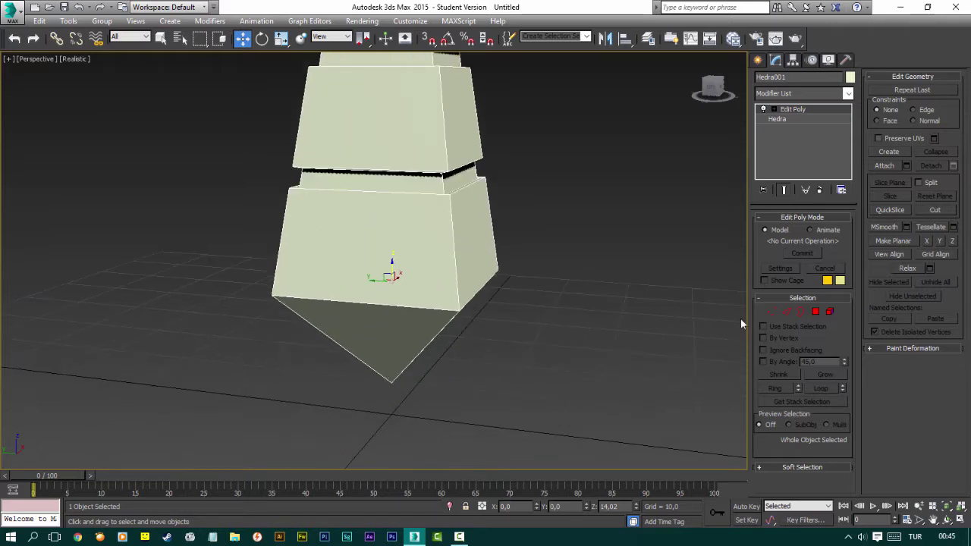
{"action": "left_click", "coordinate": [773, 312]}
{"action": "left_click", "coordinate": [391, 380]}
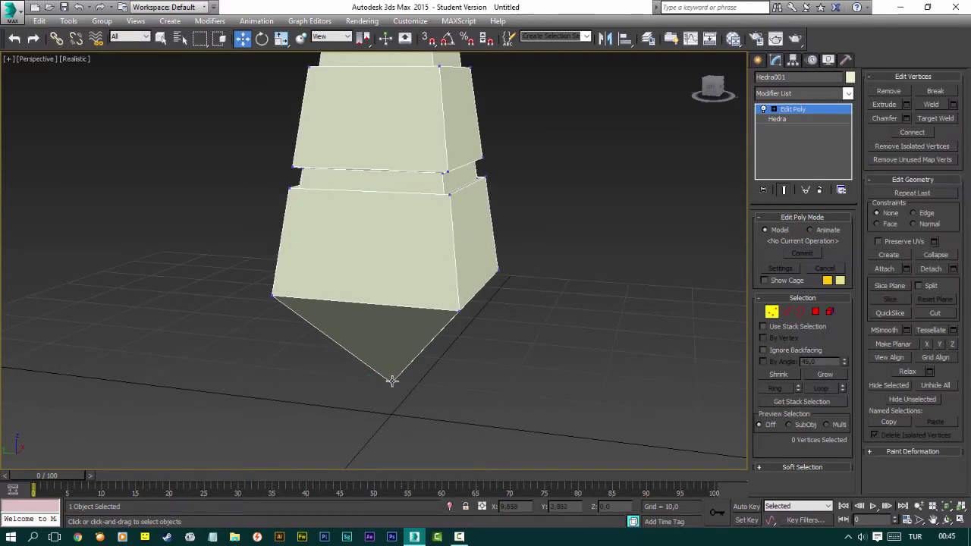
{"action": "left_click", "coordinate": [904, 119]}
{"action": "type", "text": "5"}
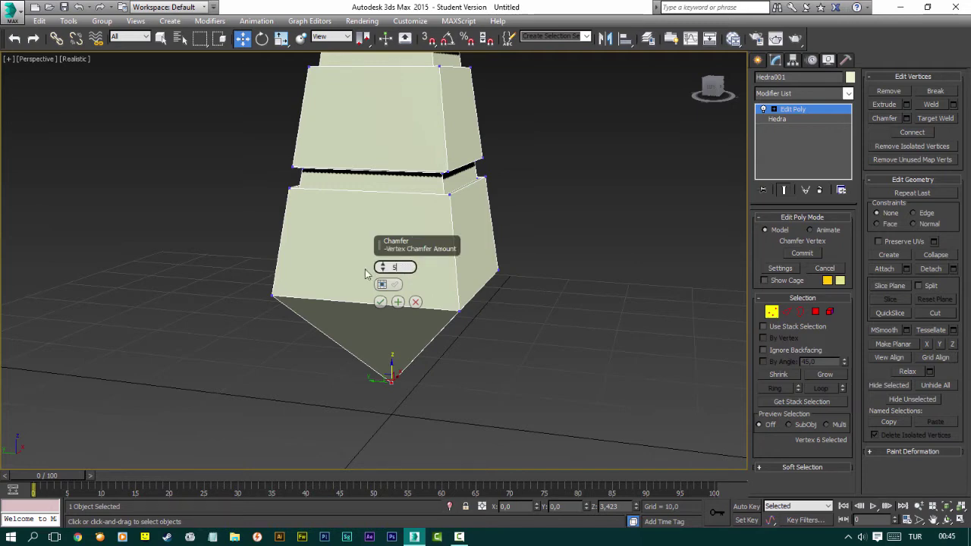
{"action": "key", "text": "Return"}
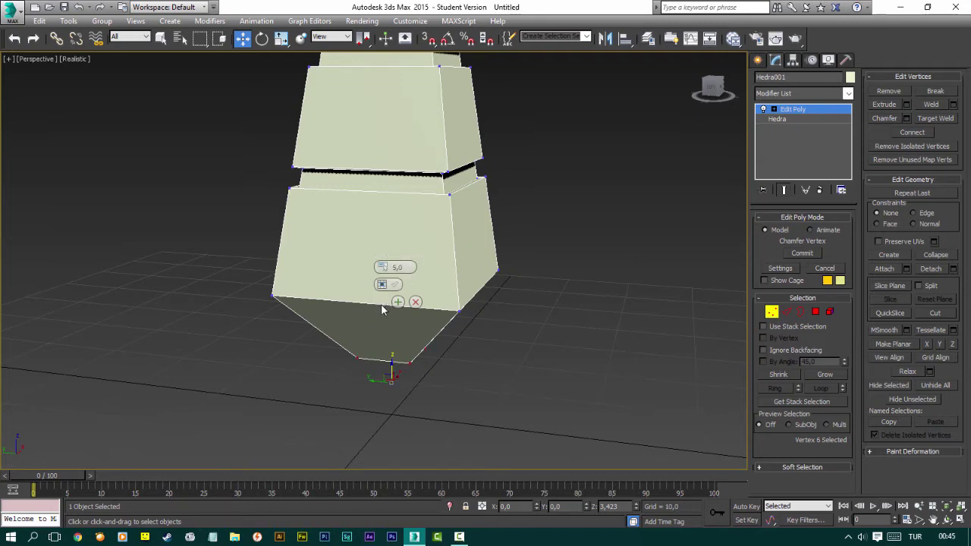
{"action": "left_click", "coordinate": [380, 302]}
{"action": "middle_click_drag", "start_coordinate": [381, 304], "coordinate": [388, 302], "text": "alt"}
{"action": "key", "text": "shift+z"}
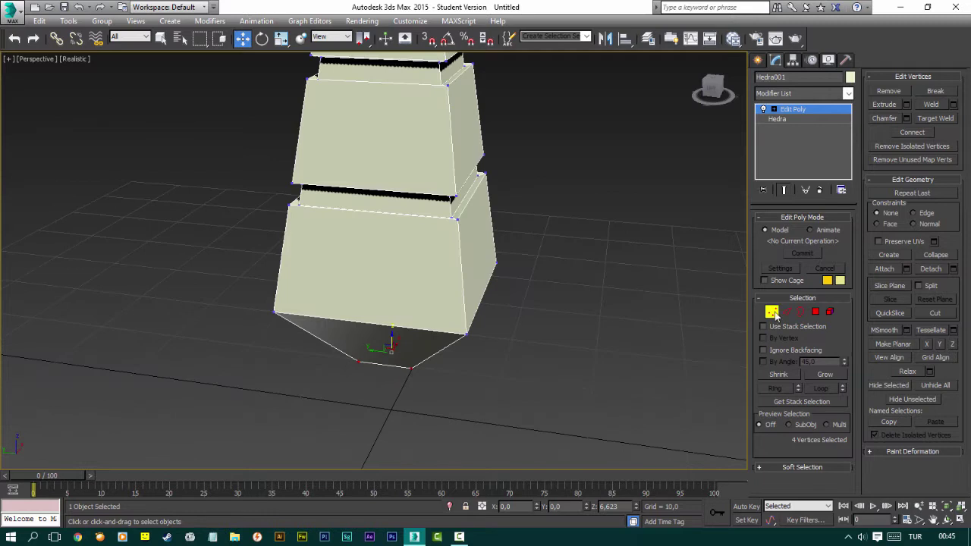
{"action": "left_click", "coordinate": [771, 312]}
{"action": "scroll", "coordinate": [447, 302], "scroll_direction": "down", "scroll_amount": 3}
{"action": "scroll", "coordinate": [446, 303], "scroll_direction": "up", "scroll_amount": 1}
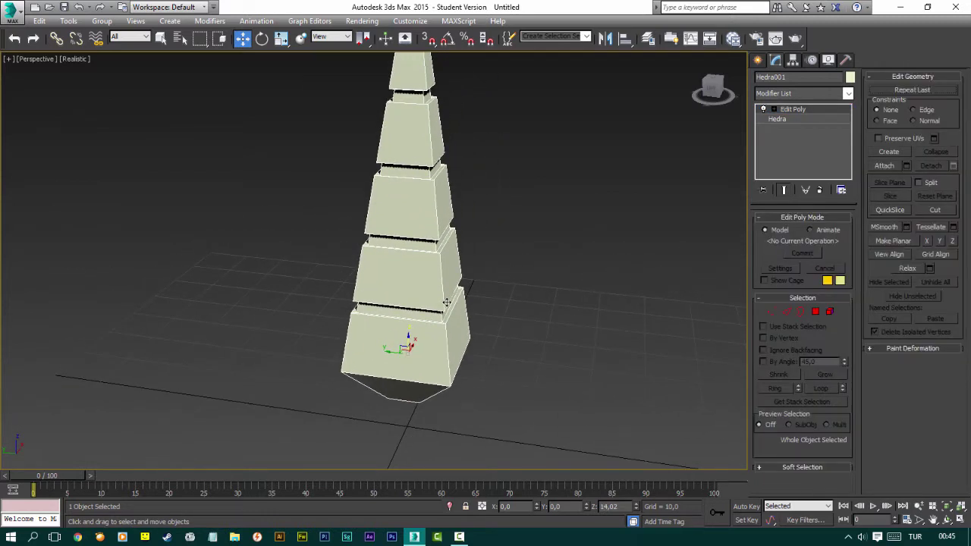
Scale the tower to about 70.357% in X and 89.878% in Y.
{"action": "key", "text": "r"}
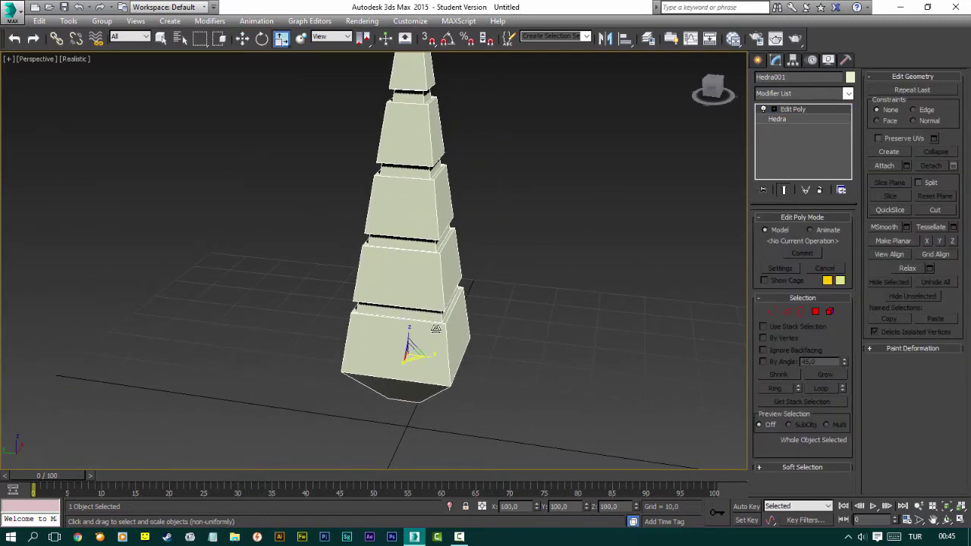
{"action": "middle_click_drag", "start_coordinate": [436, 328], "coordinate": [391, 355], "text": "alt"}
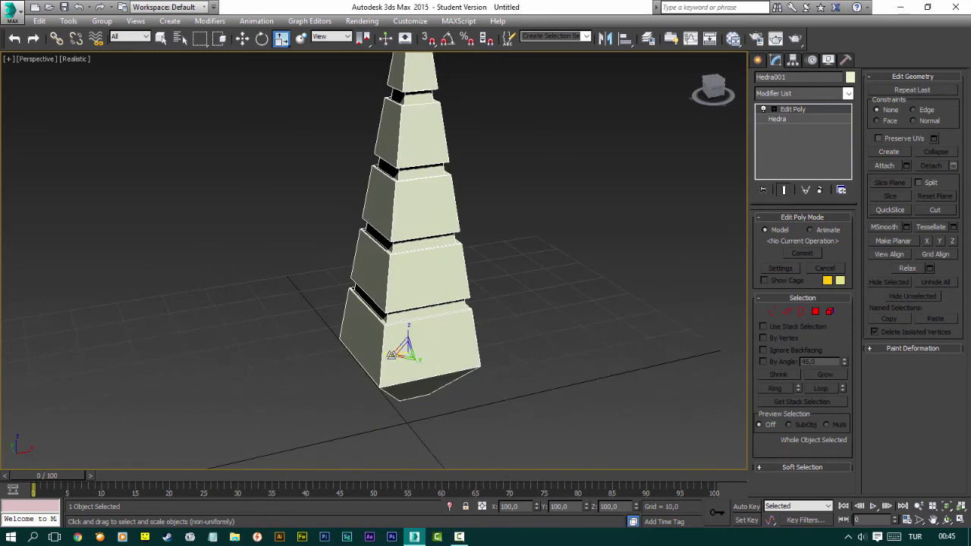
{"action": "left_click_drag", "start_coordinate": [391, 355], "coordinate": [408, 347]}
{"action": "middle_click_drag", "start_coordinate": [408, 348], "coordinate": [480, 345], "text": "alt"}
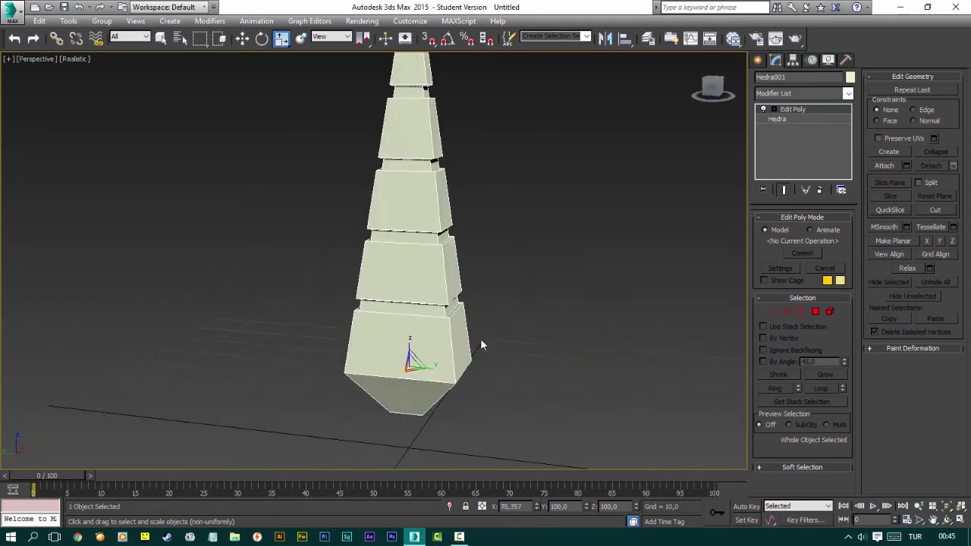
{"action": "left_click_drag", "start_coordinate": [437, 369], "coordinate": [430, 369]}
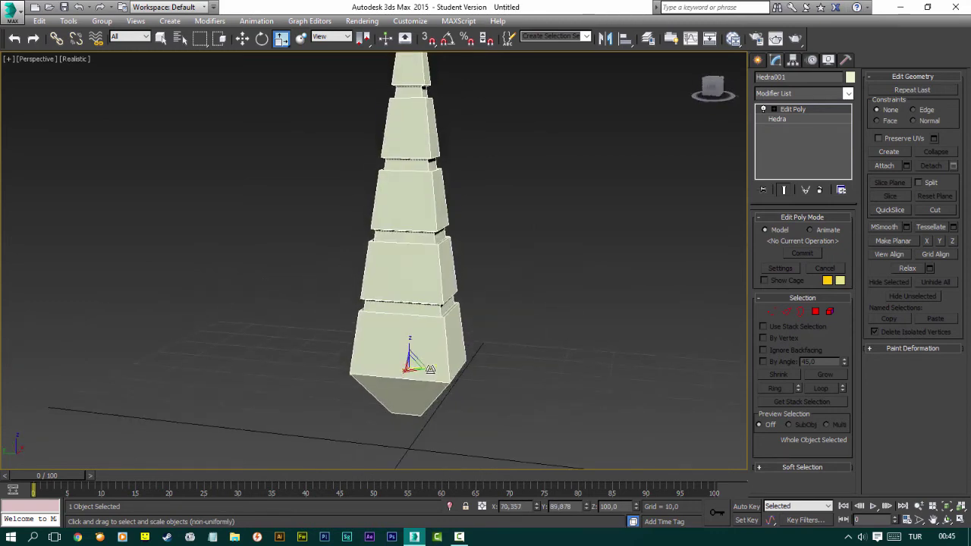
{"action": "mouse_move", "coordinate": [431, 369]}
{"action": "middle_mouse_down", "text": "alt"}
{"action": "mouse_move", "coordinate": [388, 368]}
{"action": "mouse_move", "coordinate": [494, 366]}
{"action": "middle_mouse_up", "text": "alt"}
With Angle Snap on, rotate the tower -90° about X to lay it on its side.
{"action": "key", "text": "w"}
{"action": "scroll", "coordinate": [486, 379], "scroll_direction": "down", "scroll_amount": 3}
{"action": "scroll", "coordinate": [471, 391], "scroll_direction": "down", "scroll_amount": 1}
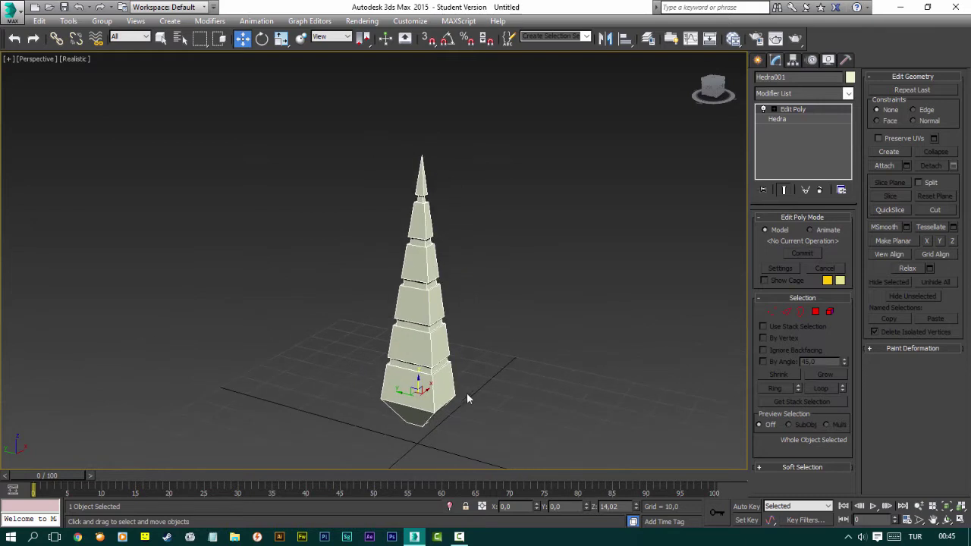
{"action": "key", "text": "e"}
{"action": "key", "text": "a"}
{"action": "mouse_move", "coordinate": [422, 386]}
{"action": "left_mouse_down"}
{"action": "mouse_move", "coordinate": [366, 362]}
{"action": "mouse_move", "coordinate": [412, 390]}
{"action": "left_mouse_up"}
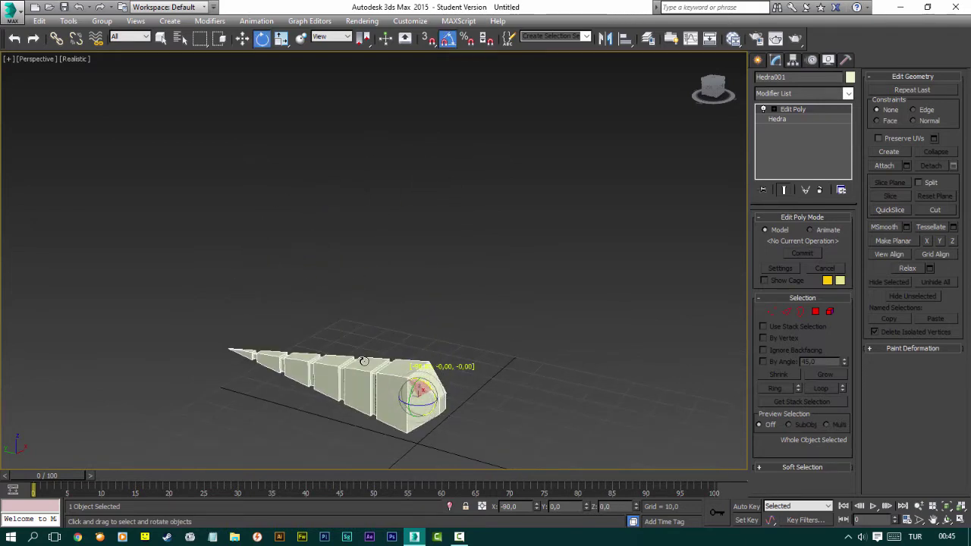
{"action": "mouse_move", "coordinate": [412, 390]}
{"action": "middle_mouse_down", "text": "alt"}
{"action": "mouse_move", "coordinate": [422, 369]}
{"action": "mouse_move", "coordinate": [399, 369]}
{"action": "mouse_move", "coordinate": [429, 357]}
{"action": "mouse_move", "coordinate": [427, 390]}
{"action": "mouse_move", "coordinate": [418, 393]}
{"action": "mouse_move", "coordinate": [319, 354]}
{"action": "middle_mouse_up", "text": "alt"}
{"action": "scroll", "coordinate": [416, 383], "scroll_direction": "up", "scroll_amount": 2}
Draw a new Standard Primitives cylinder near the grid centre.
{"action": "key", "text": "w"}
{"action": "left_click", "coordinate": [444, 352]}
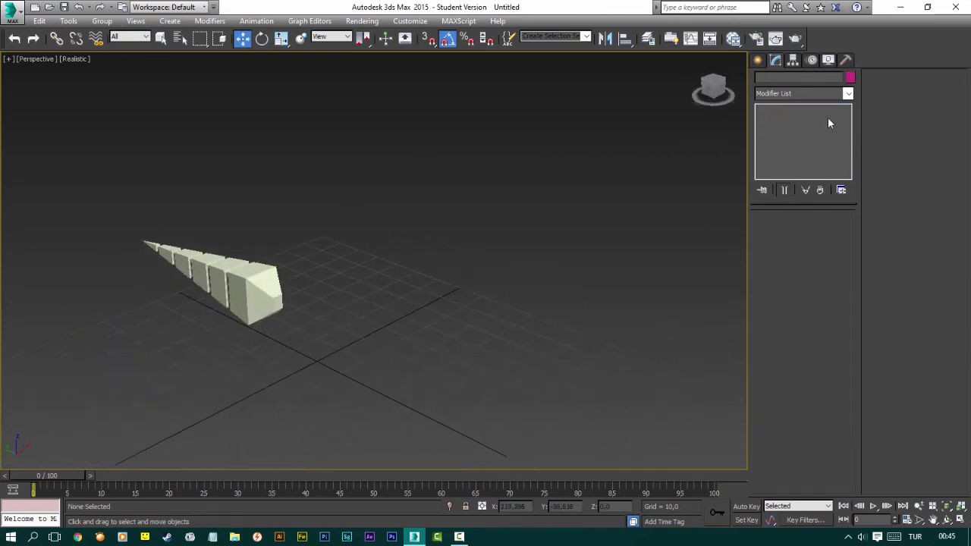
{"action": "left_click", "coordinate": [756, 62]}
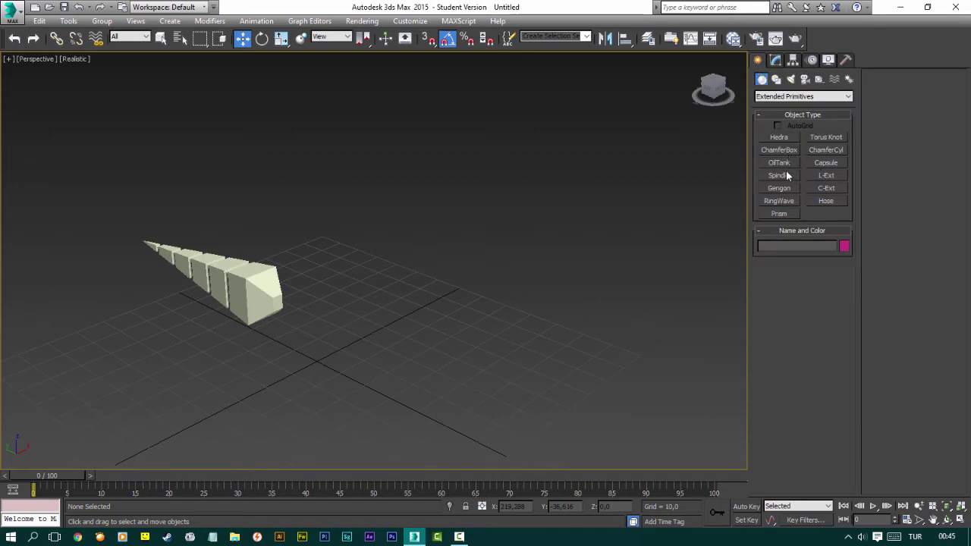
{"action": "left_click", "coordinate": [774, 97]}
{"action": "left_click", "coordinate": [775, 104]}
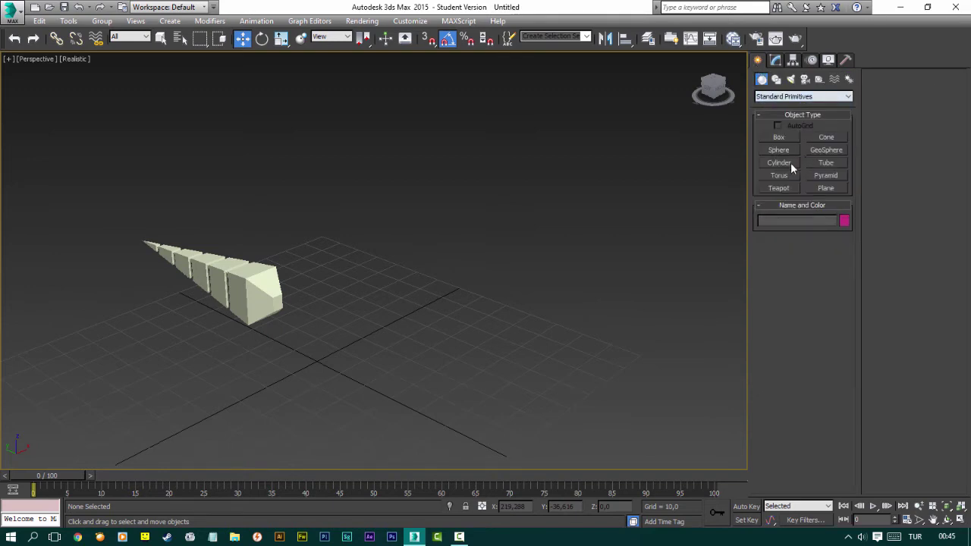
{"action": "left_click", "coordinate": [780, 163]}
{"action": "middle_click_drag", "start_coordinate": [400, 378], "coordinate": [366, 308]}
{"action": "left_click_drag", "start_coordinate": [347, 313], "coordinate": [360, 313]}
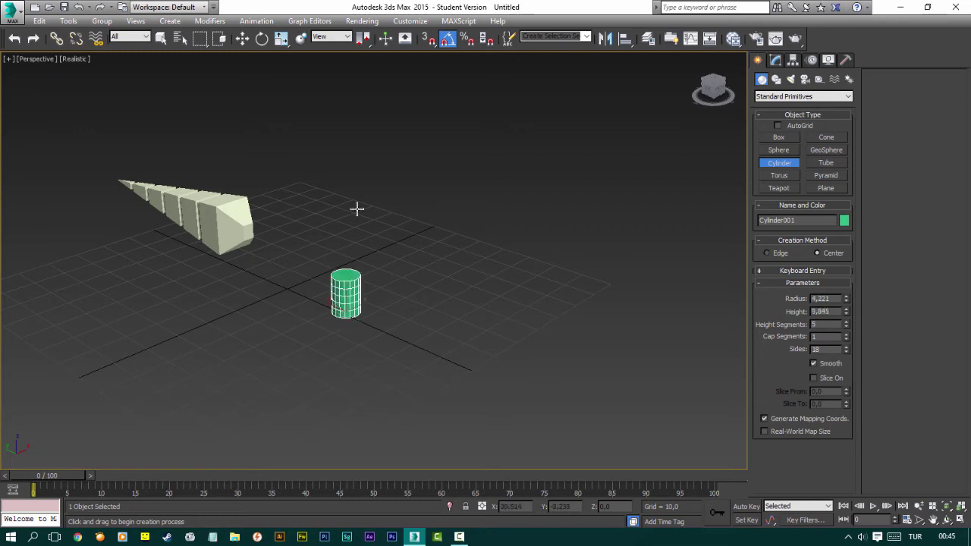
{"action": "left_click", "coordinate": [360, 101]}
Set the cylinder to radius 5, height 400 and 16 height segments.
{"action": "double_click", "coordinate": [835, 299]}
{"action": "type", "text": "5"}
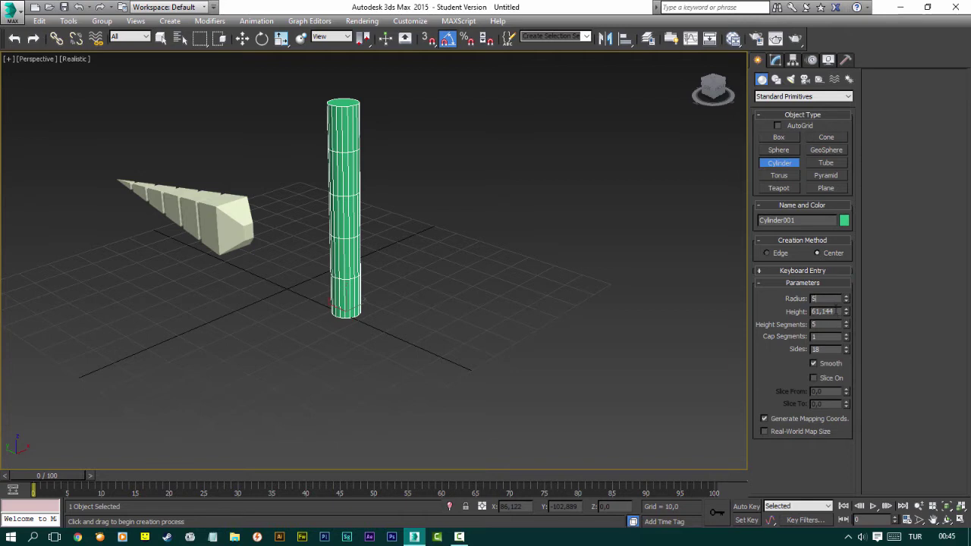
{"action": "key", "text": "Tab"}
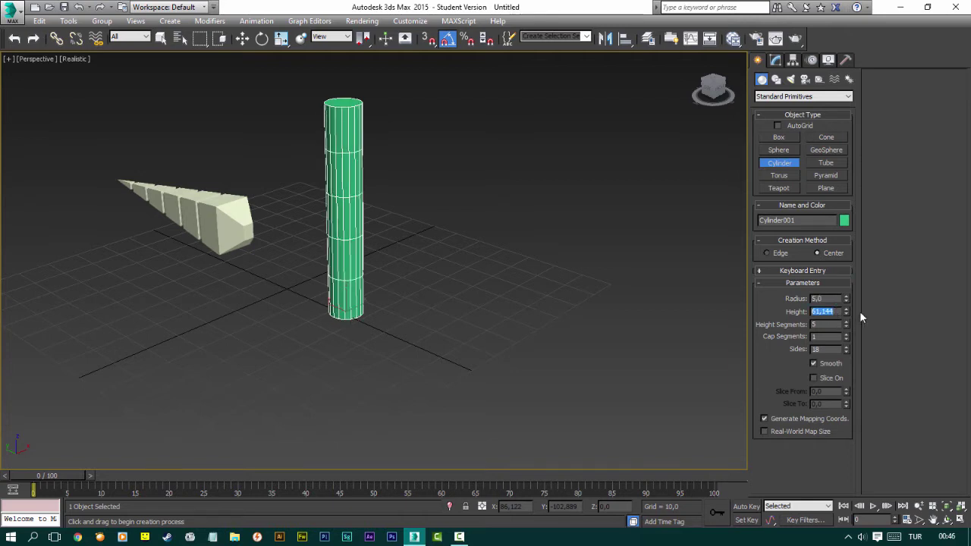
{"action": "type", "text": "400"}
{"action": "double_click", "coordinate": [827, 324]}
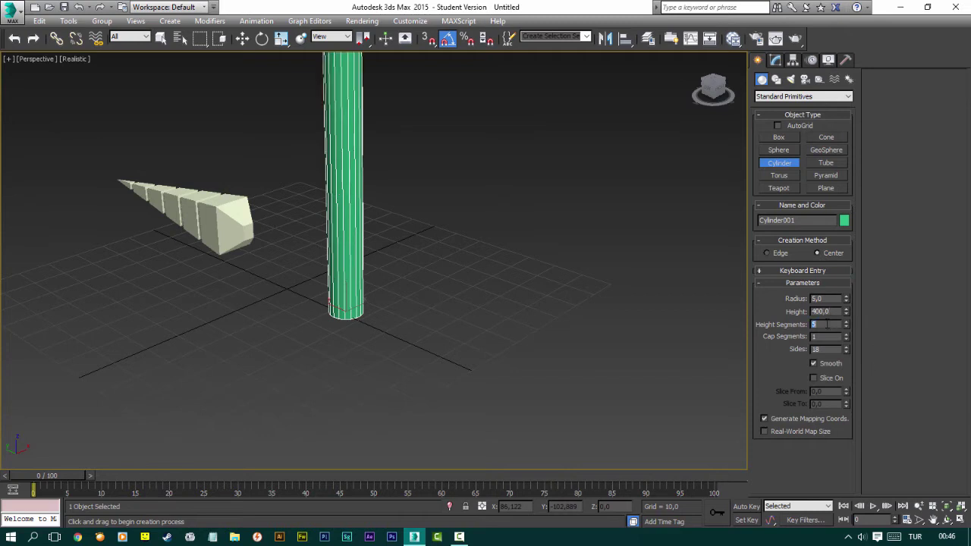
{"action": "type", "text": "16"}
{"action": "scroll", "coordinate": [408, 263], "scroll_direction": "down", "scroll_amount": 3}
{"action": "scroll", "coordinate": [430, 375], "scroll_direction": "down", "scroll_amount": 3}
{"action": "scroll", "coordinate": [455, 326], "scroll_direction": "down", "scroll_amount": 2}
{"action": "mouse_move", "coordinate": [480, 271]}
{"action": "middle_mouse_down"}
{"action": "mouse_move", "coordinate": [471, 357]}
{"action": "mouse_move", "coordinate": [479, 306]}
{"action": "mouse_move", "coordinate": [451, 321]}
{"action": "middle_mouse_up"}
Tilt the cylinder horizontal and center-align it to the tiered tip.
{"action": "key", "text": "e"}
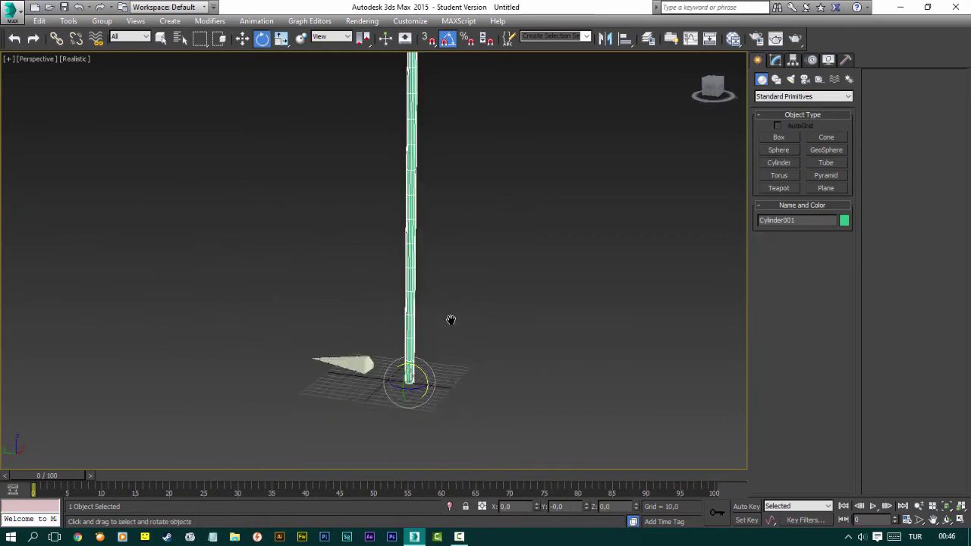
{"action": "left_click_drag", "start_coordinate": [424, 326], "coordinate": [458, 369]}
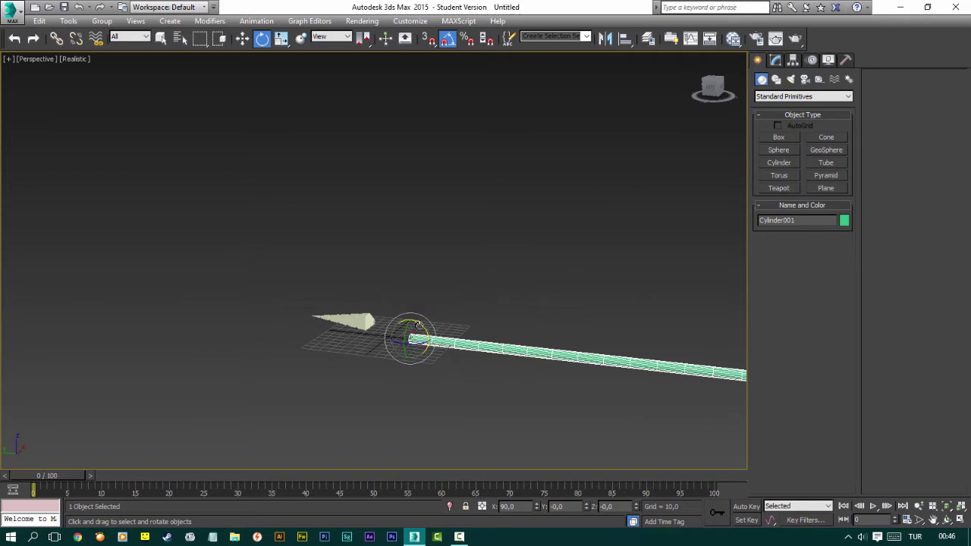
{"action": "key", "text": "w"}
{"action": "scroll", "coordinate": [403, 319], "scroll_direction": "up", "scroll_amount": 3}
{"action": "left_click", "coordinate": [625, 37]}
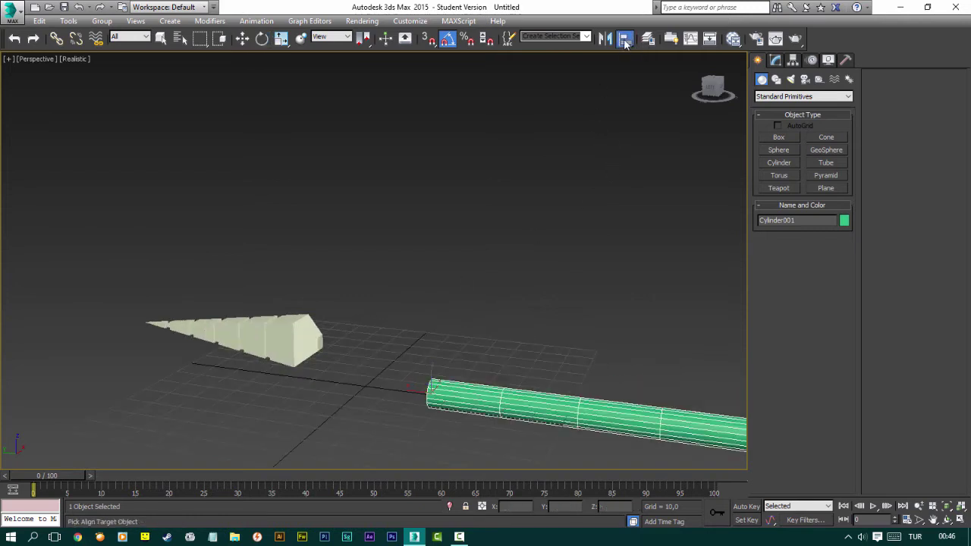
{"action": "left_click", "coordinate": [322, 343]}
{"action": "left_click", "coordinate": [451, 234]}
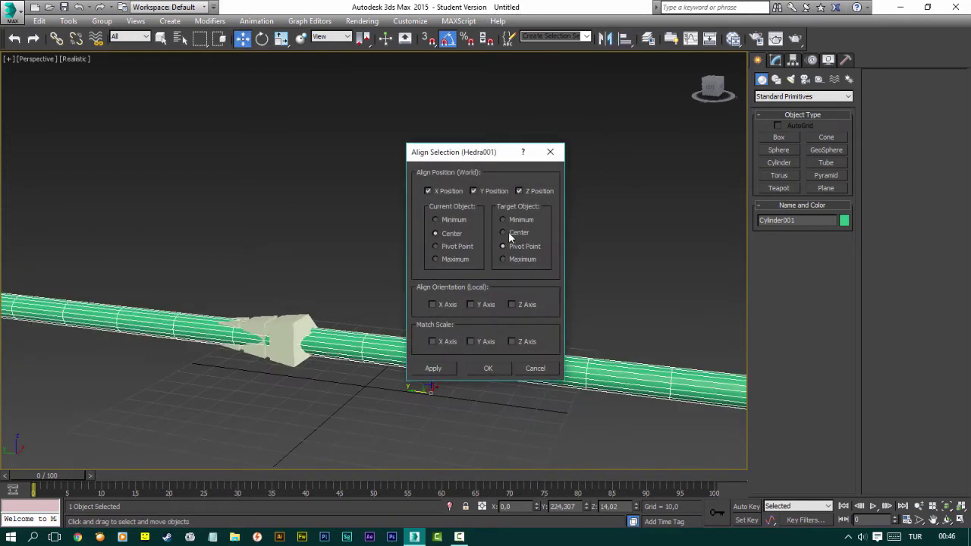
{"action": "left_click", "coordinate": [512, 233]}
{"action": "left_click", "coordinate": [490, 368]}
Slide the cylinder along its length until its end butts against the tip's base.
{"action": "scroll", "coordinate": [249, 385], "scroll_direction": "down", "scroll_amount": 5}
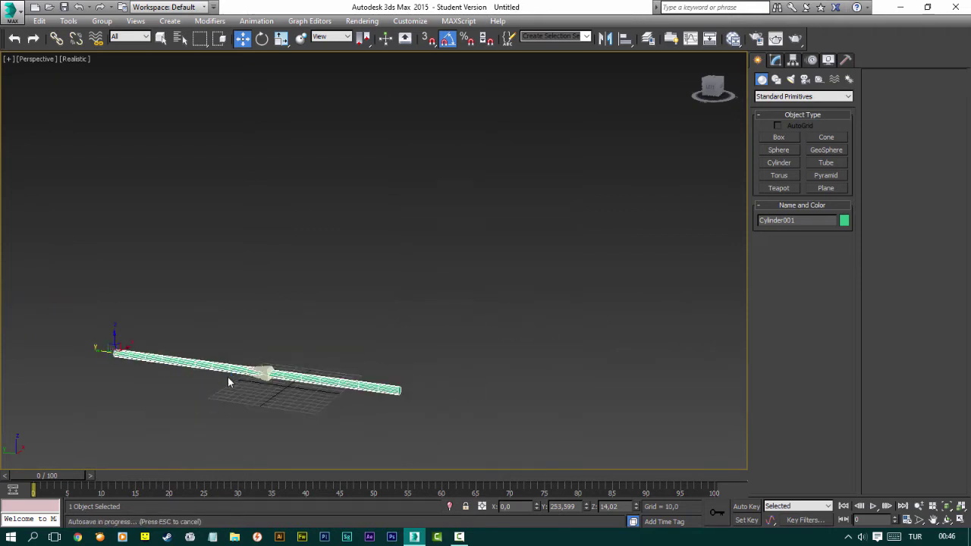
{"action": "left_click_drag", "start_coordinate": [228, 377], "coordinate": [262, 377]}
{"action": "scroll", "coordinate": [344, 381], "scroll_direction": "up", "scroll_amount": 2}
{"action": "scroll", "coordinate": [344, 381], "scroll_direction": "up", "scroll_amount": 2}
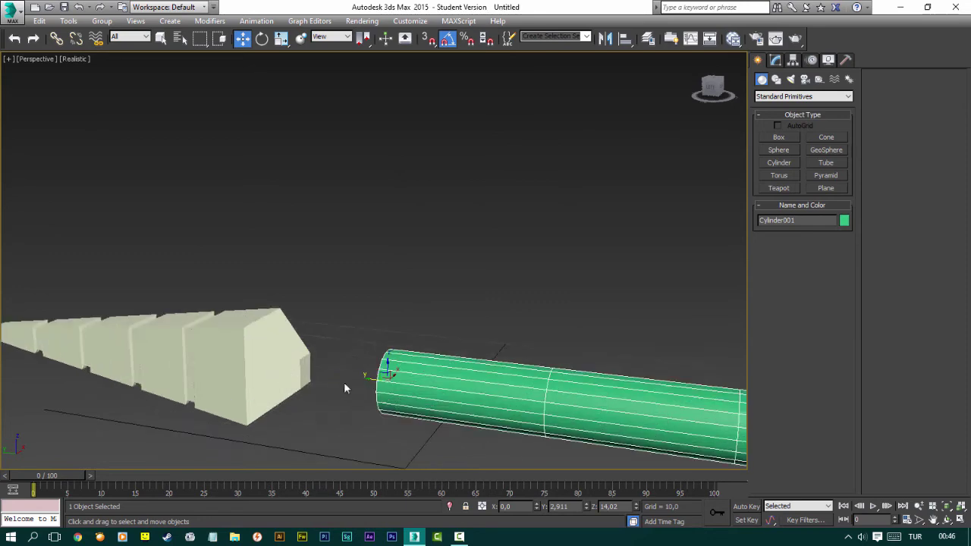
{"action": "left_click_drag", "start_coordinate": [373, 380], "coordinate": [282, 366]}
{"action": "scroll", "coordinate": [306, 364], "scroll_direction": "up", "scroll_amount": 2}
{"action": "scroll", "coordinate": [220, 328], "scroll_direction": "up", "scroll_amount": 2}
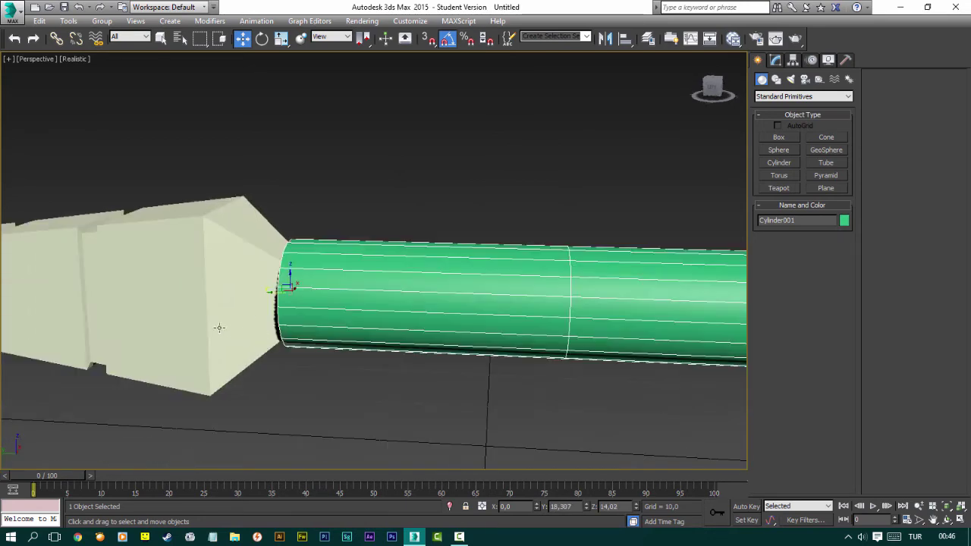
{"action": "scroll", "coordinate": [249, 317], "scroll_direction": "up", "scroll_amount": 1}
{"action": "scroll", "coordinate": [223, 338], "scroll_direction": "up", "scroll_amount": 1}
Shift-drag the green shaft cylinder slightly further along to create the clone Cylinder002.
{"action": "left_click", "coordinate": [225, 306]}
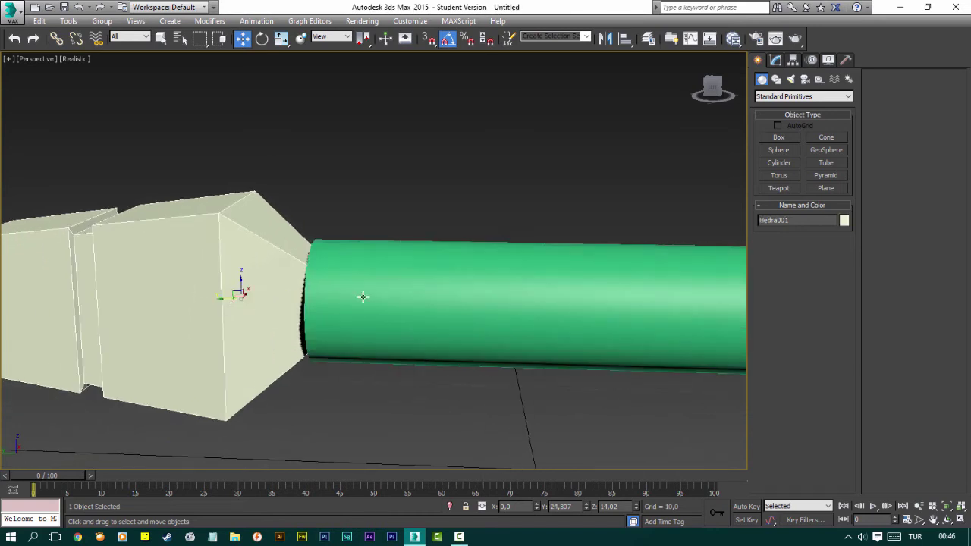
{"action": "left_click", "coordinate": [483, 304]}
{"action": "scroll", "coordinate": [414, 305], "scroll_direction": "down", "scroll_amount": 1}
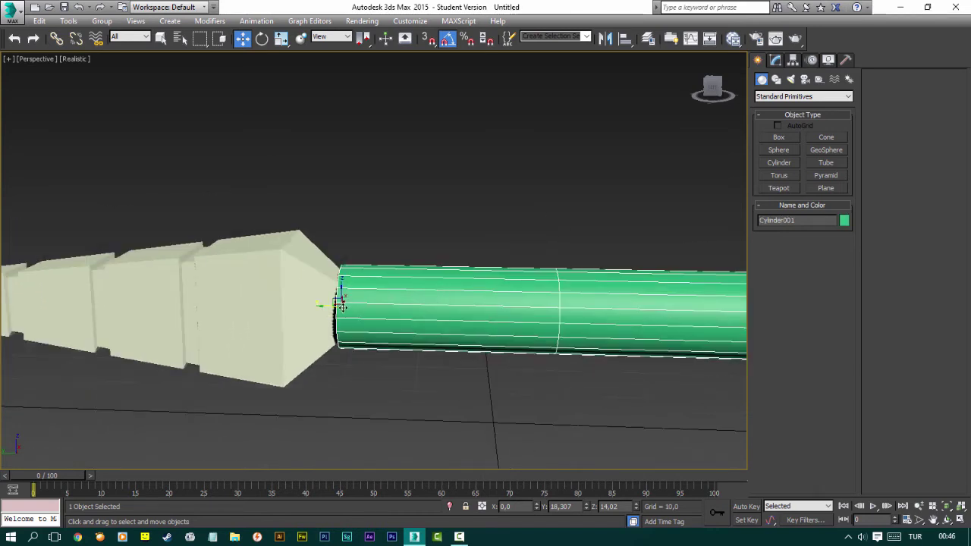
{"action": "left_click_drag", "start_coordinate": [324, 306], "coordinate": [383, 309], "text": "shift"}
{"action": "left_click", "coordinate": [472, 320]}
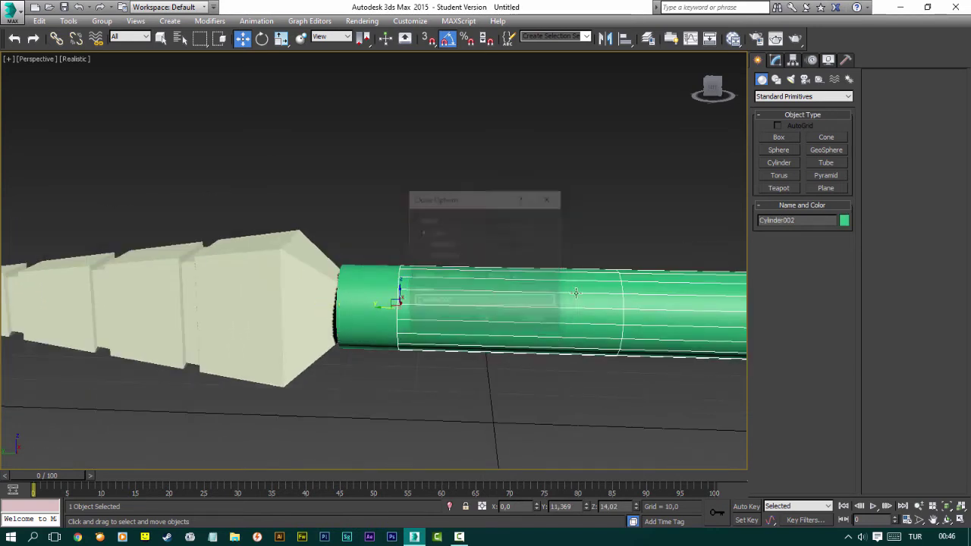
Color the copy purple and give it Radius 6 and Height 5.
{"action": "left_click", "coordinate": [775, 61]}
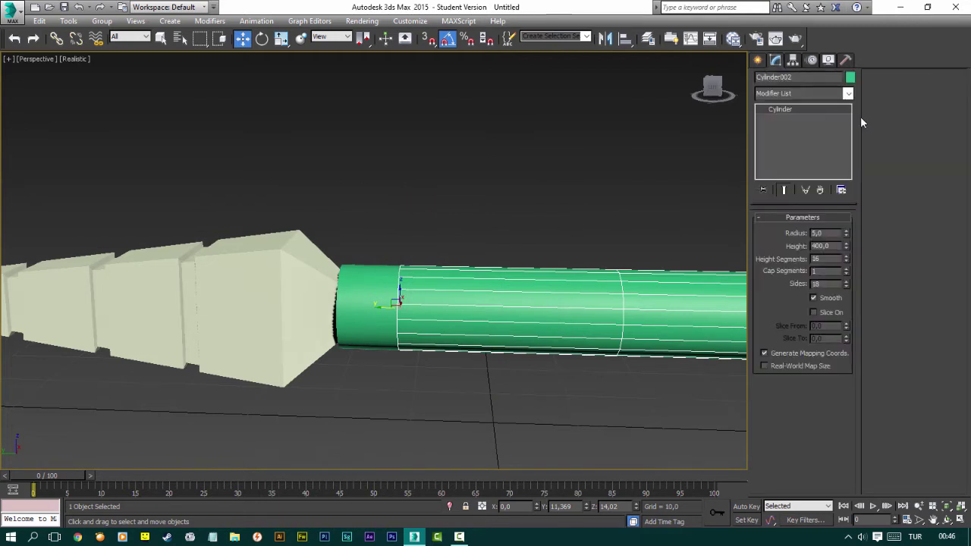
{"action": "left_click", "coordinate": [850, 79]}
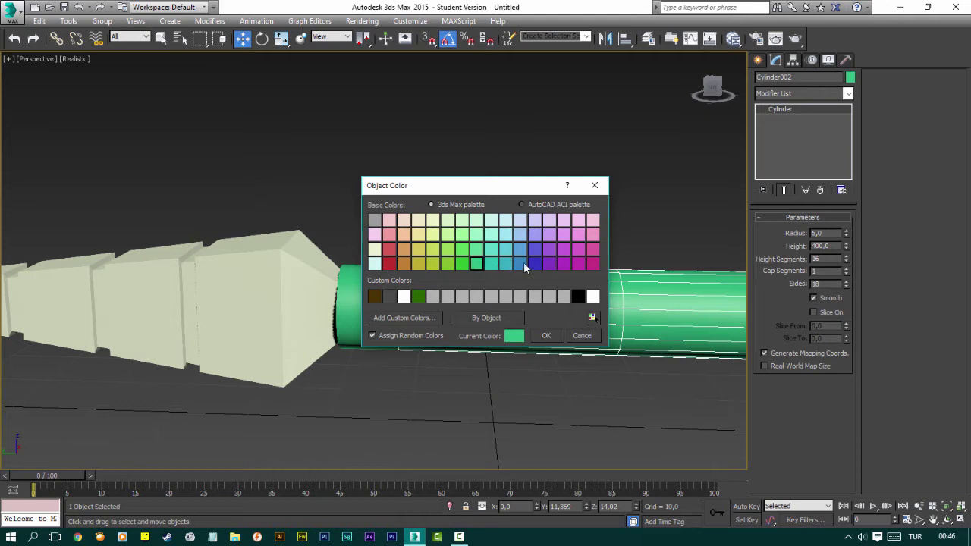
{"action": "left_click", "coordinate": [549, 264]}
{"action": "left_click", "coordinate": [546, 336]}
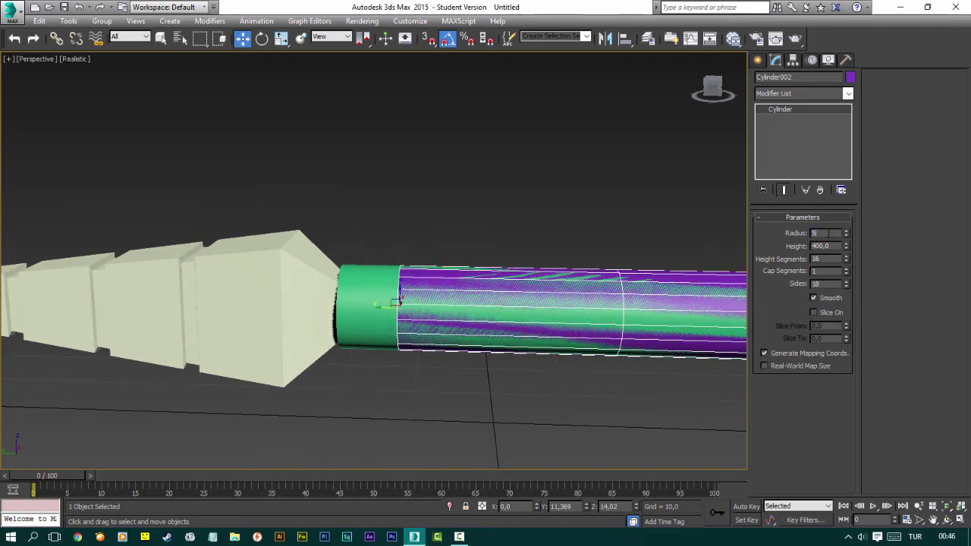
{"action": "type", "text": ",2"}
{"action": "key", "text": "Return"}
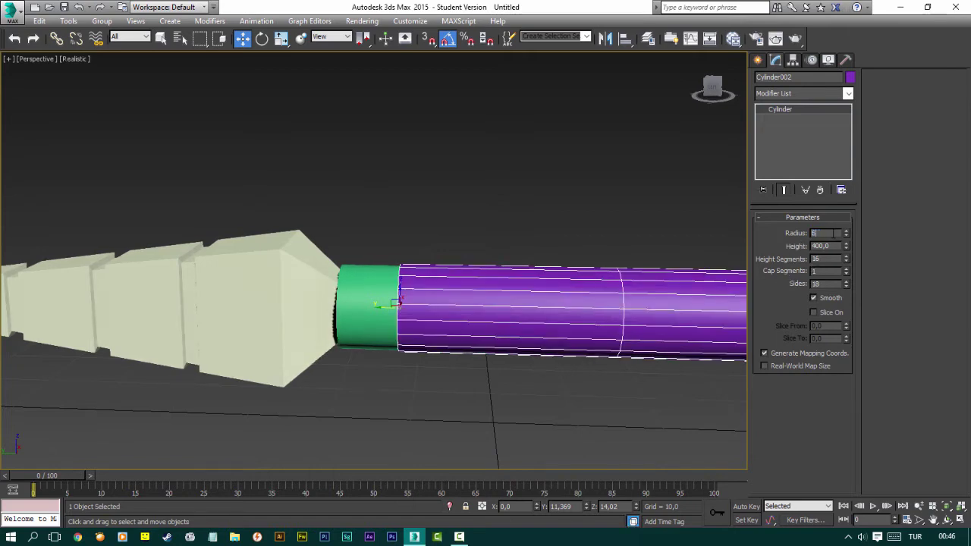
{"action": "key", "text": "Return"}
{"action": "key", "text": "Tab"}
{"action": "type", "text": "5"}
{"action": "key", "text": "Return"}
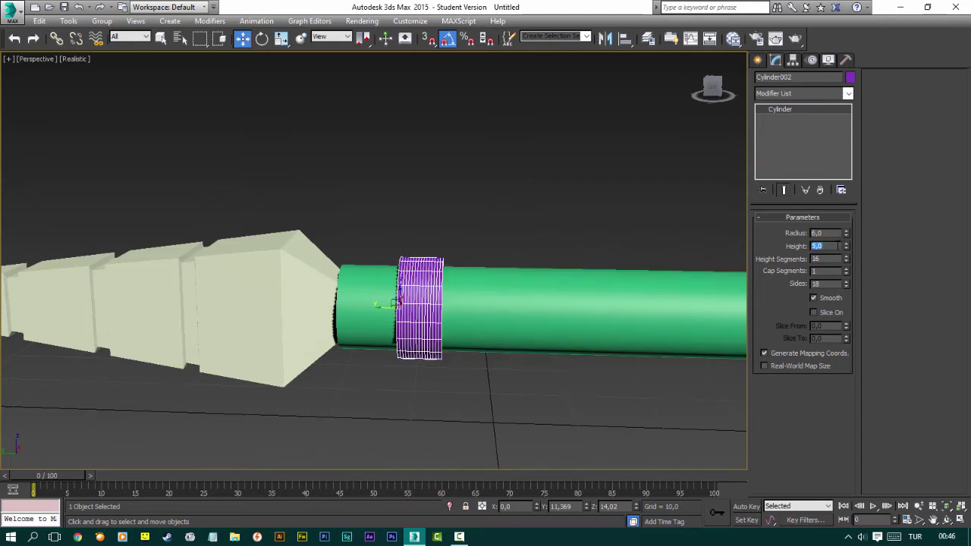
Slide the purple ring up against the tip.
{"action": "left_click_drag", "start_coordinate": [381, 307], "coordinate": [303, 309]}
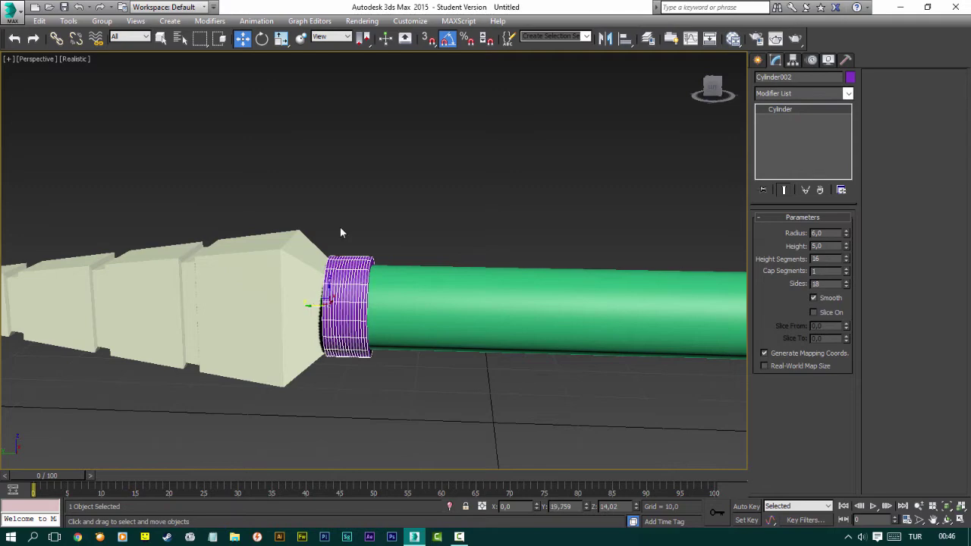
{"action": "key", "text": "ctrl+d"}
{"action": "scroll", "coordinate": [256, 299], "scroll_direction": "up", "scroll_amount": 2}
{"action": "mouse_move", "coordinate": [289, 304]}
{"action": "middle_mouse_down", "text": "alt"}
{"action": "mouse_move", "coordinate": [331, 276]}
{"action": "mouse_move", "coordinate": [347, 297]}
{"action": "middle_mouse_up", "text": "alt"}
Scale the tip piece down slightly to 98%.
{"action": "left_click", "coordinate": [346, 300]}
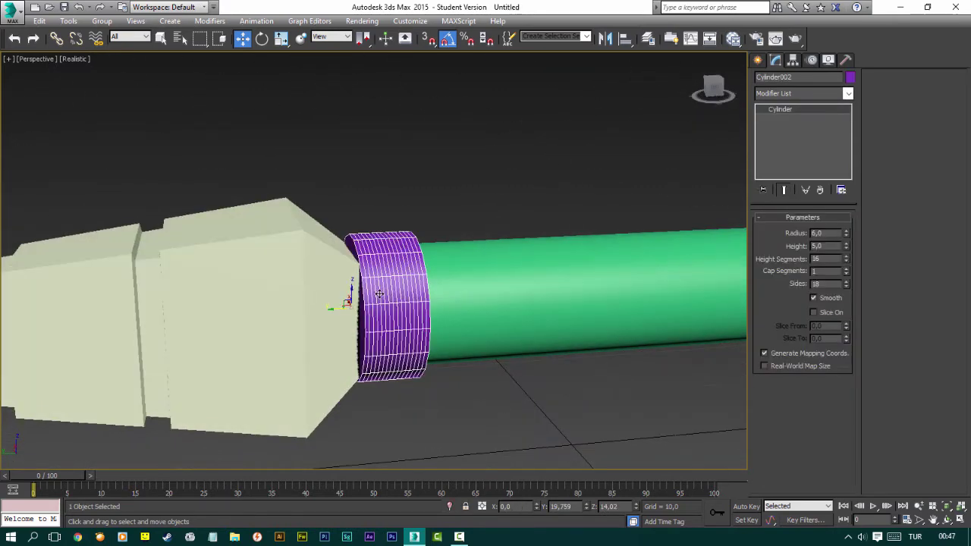
{"action": "left_click", "coordinate": [281, 304]}
{"action": "key", "text": "r"}
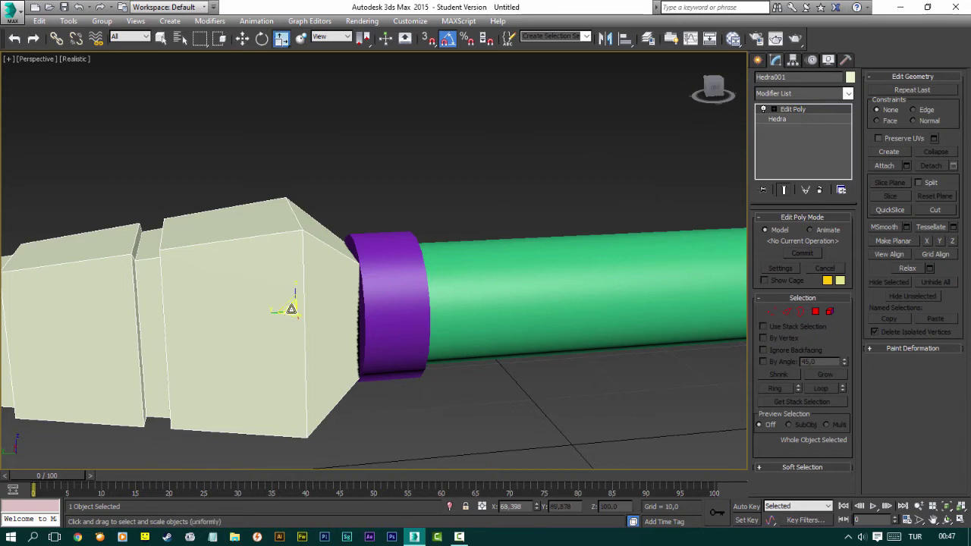
{"action": "left_click_drag", "start_coordinate": [289, 306], "coordinate": [293, 310]}
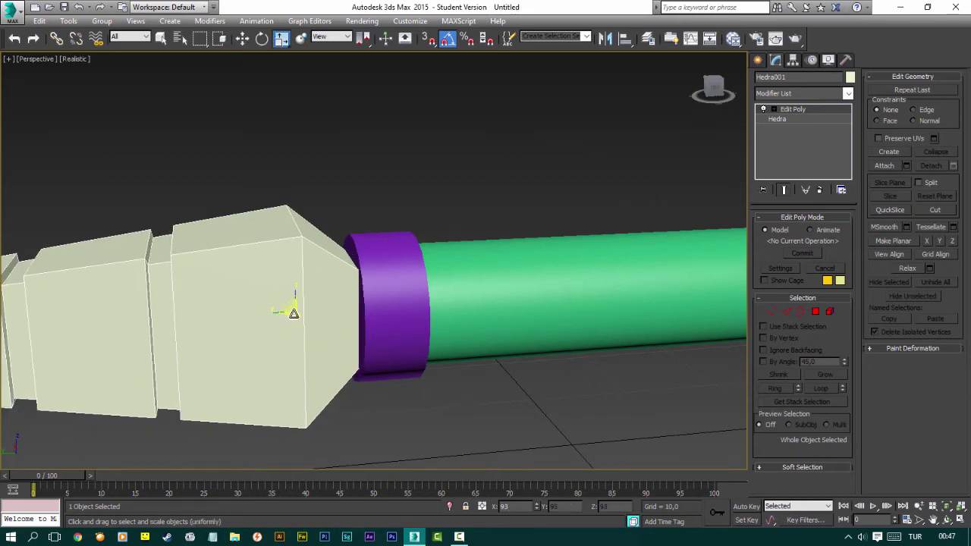
{"action": "left_click", "coordinate": [392, 443]}
Reduce the purple ring's height segments to 1.
{"action": "scroll", "coordinate": [376, 420], "scroll_direction": "down", "scroll_amount": 3}
{"action": "scroll", "coordinate": [376, 420], "scroll_direction": "up", "scroll_amount": 3}
{"action": "scroll", "coordinate": [376, 419], "scroll_direction": "up", "scroll_amount": 2}
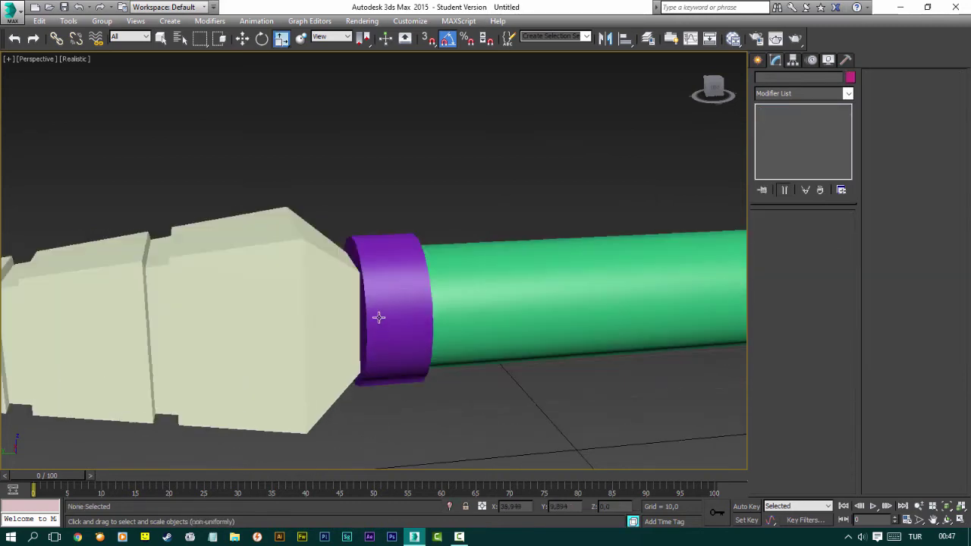
{"action": "left_click", "coordinate": [372, 318]}
{"action": "scroll", "coordinate": [366, 318], "scroll_direction": "up", "scroll_amount": 1}
{"action": "scroll", "coordinate": [364, 318], "scroll_direction": "up", "scroll_amount": 1}
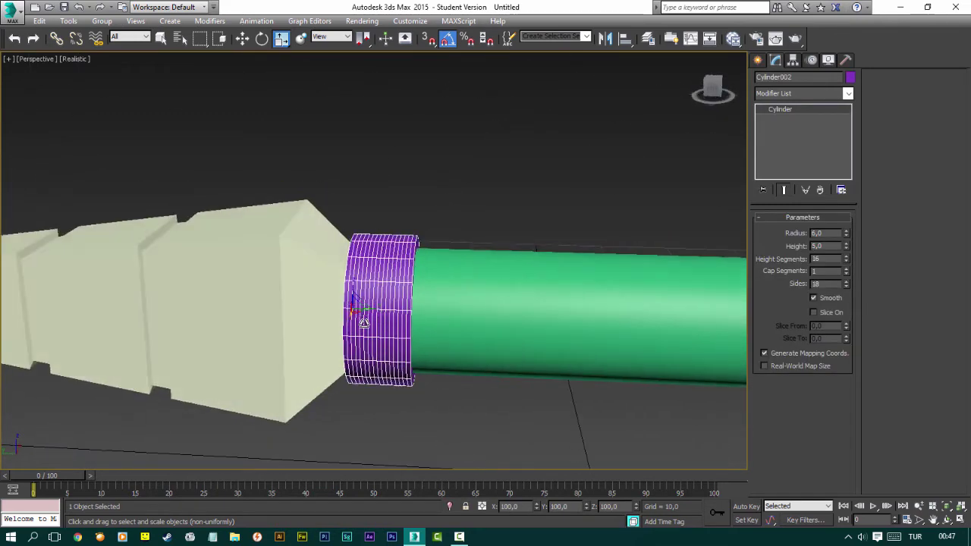
{"action": "key", "text": "w"}
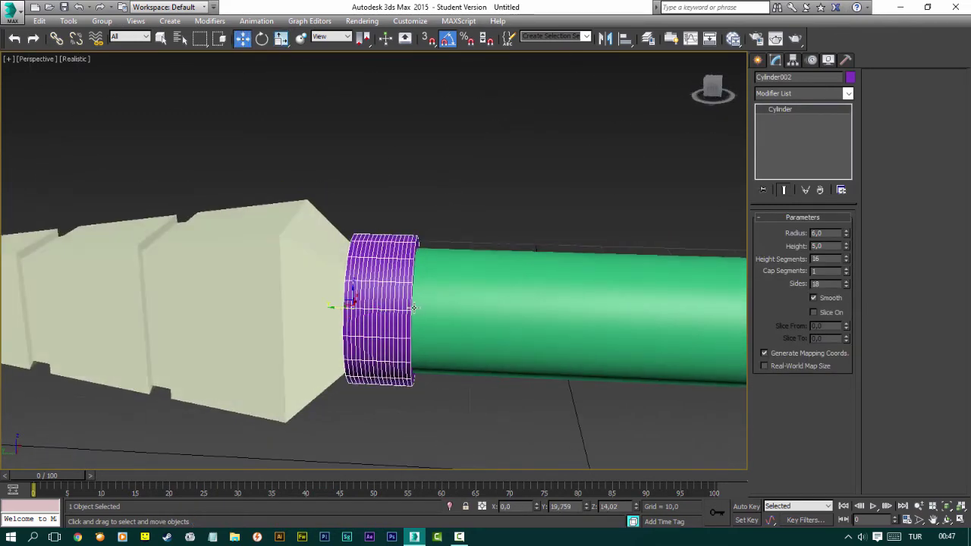
{"action": "middle_click_drag", "start_coordinate": [415, 307], "coordinate": [441, 304], "text": "alt"}
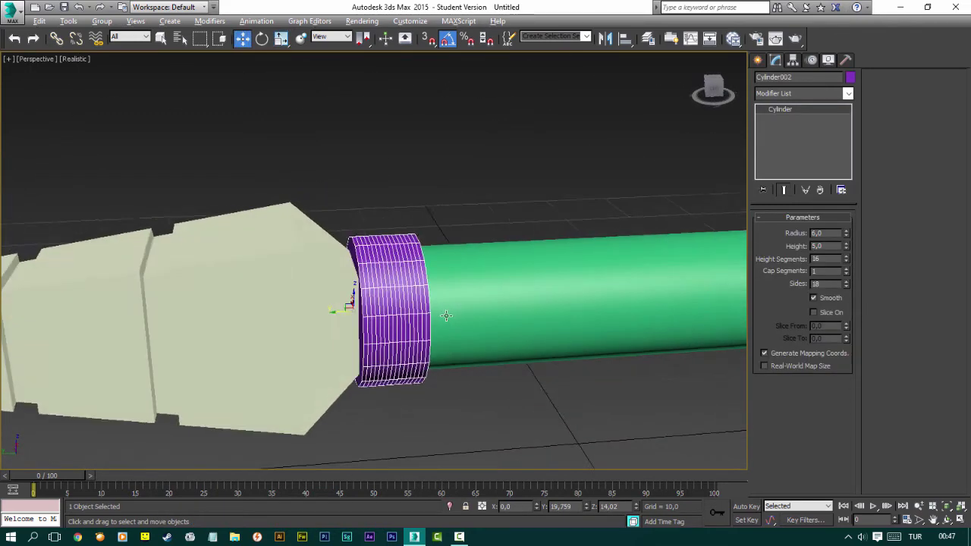
{"action": "right_click", "coordinate": [848, 259]}
{"action": "scroll", "coordinate": [391, 307], "scroll_direction": "up", "scroll_amount": 1}
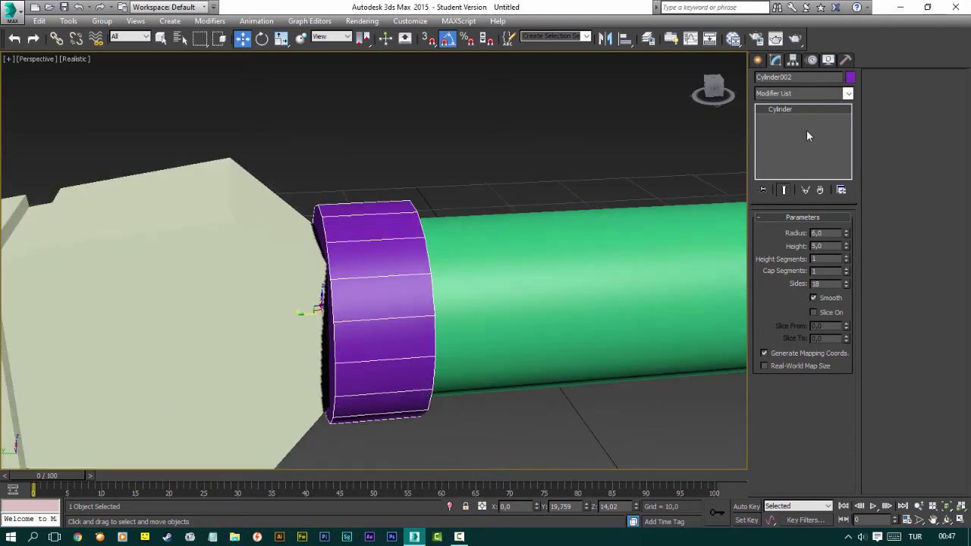
Add an Edit Poly modifier to the ring and switch to Polygon selection.
{"action": "left_click", "coordinate": [800, 94]}
{"action": "key", "text": "e"}
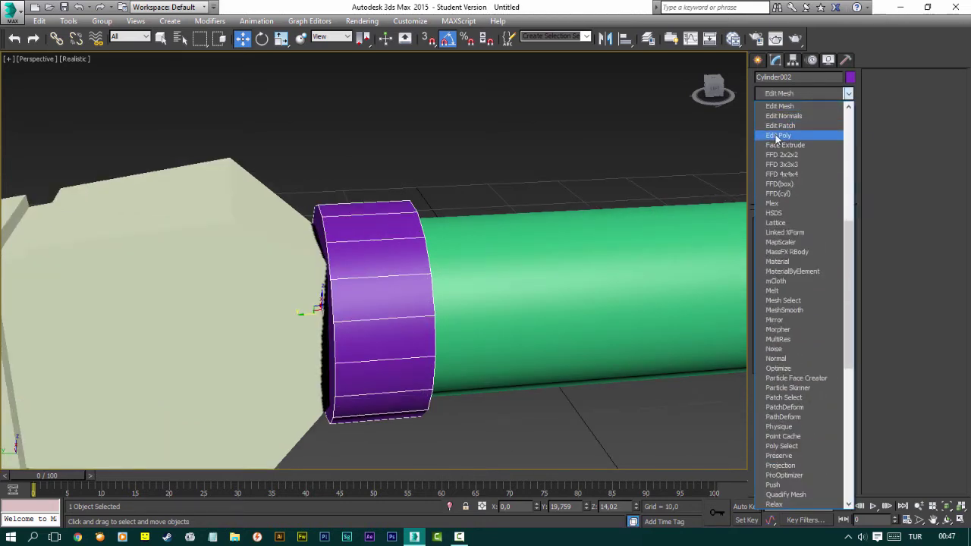
{"action": "left_click", "coordinate": [796, 136]}
{"action": "left_click", "coordinate": [817, 312]}
Ctrl-select every other side face around the purple ring.
{"action": "left_click", "coordinate": [379, 302]}
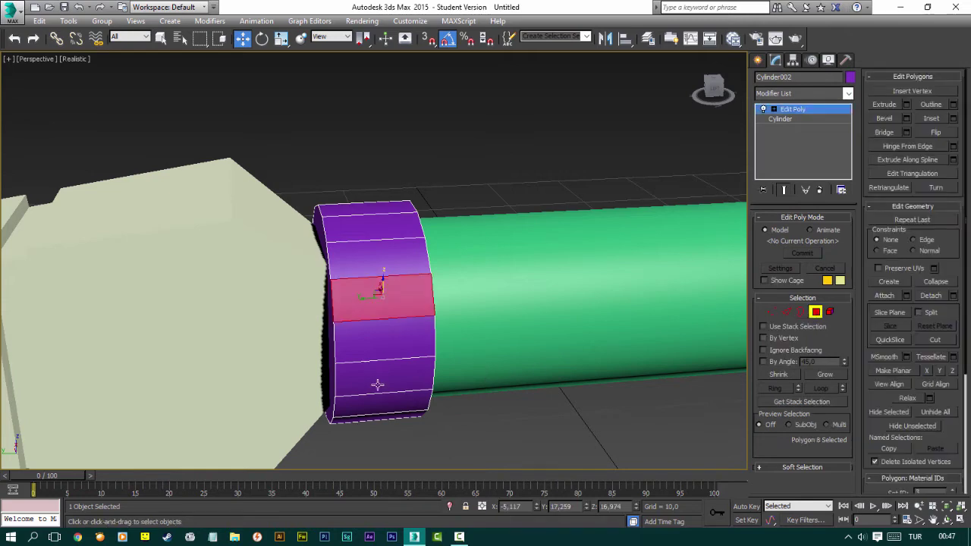
{"action": "left_click", "coordinate": [383, 376], "text": "ctrl"}
{"action": "mouse_move", "coordinate": [390, 405]}
{"action": "middle_mouse_down", "text": "alt"}
{"action": "mouse_move", "coordinate": [394, 312]}
{"action": "mouse_move", "coordinate": [412, 341]}
{"action": "middle_mouse_up", "text": "alt"}
{"action": "left_click", "coordinate": [404, 340], "text": "ctrl"}
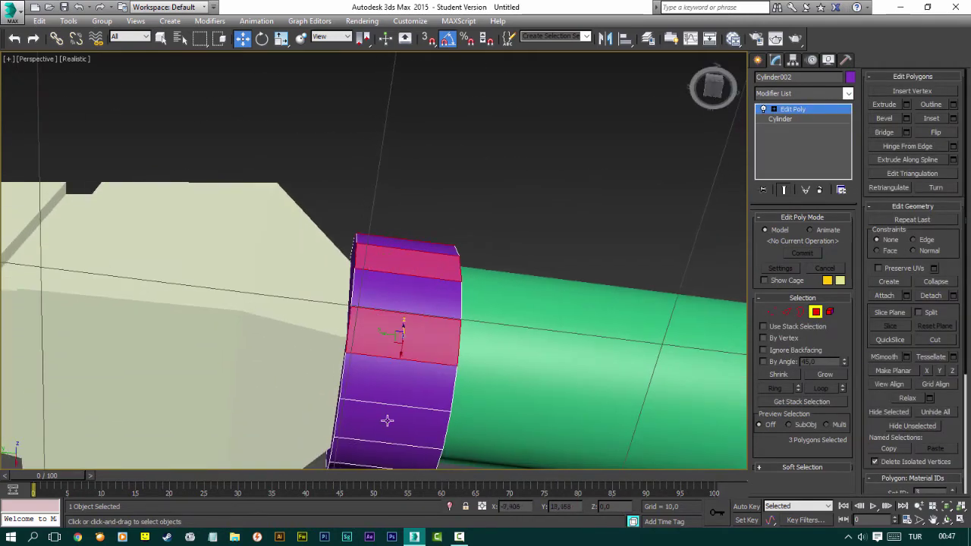
{"action": "left_click", "coordinate": [383, 422], "text": "ctrl"}
{"action": "mouse_move", "coordinate": [379, 422]}
{"action": "middle_mouse_down", "text": "alt"}
{"action": "mouse_move", "coordinate": [437, 315]}
{"action": "mouse_move", "coordinate": [396, 245]}
{"action": "middle_mouse_up", "text": "alt"}
{"action": "left_click", "coordinate": [397, 245], "text": "ctrl"}
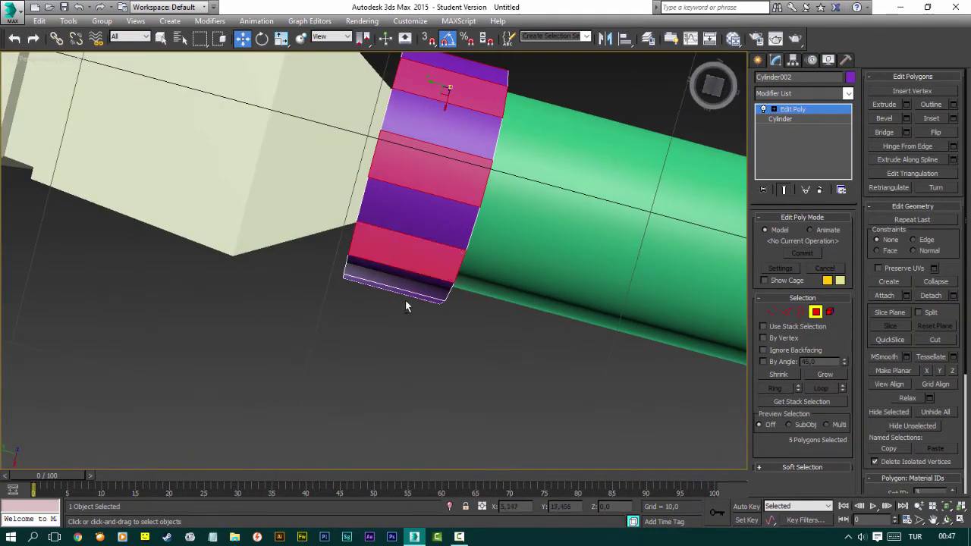
{"action": "middle_click_drag", "start_coordinate": [406, 301], "coordinate": [349, 258], "text": "alt"}
{"action": "left_click", "coordinate": [362, 302], "text": "ctrl"}
{"action": "mouse_move", "coordinate": [361, 302]}
{"action": "middle_mouse_down", "text": "alt"}
{"action": "mouse_move", "coordinate": [390, 241]}
{"action": "mouse_move", "coordinate": [326, 273]}
{"action": "mouse_move", "coordinate": [351, 256]}
{"action": "middle_mouse_up", "text": "alt"}
{"action": "left_click", "coordinate": [325, 273], "text": "ctrl"}
{"action": "left_click", "coordinate": [425, 289], "text": "ctrl"}
Add the last alternating face to the ring's polygon selection.
{"action": "mouse_move", "coordinate": [425, 293]}
{"action": "middle_mouse_down", "text": "alt"}
{"action": "mouse_move", "coordinate": [445, 282]}
{"action": "mouse_move", "coordinate": [437, 199]}
{"action": "middle_mouse_up", "text": "alt"}
{"action": "left_click", "coordinate": [429, 219], "text": "ctrl"}
{"action": "scroll", "coordinate": [474, 334], "scroll_direction": "down", "scroll_amount": 3}
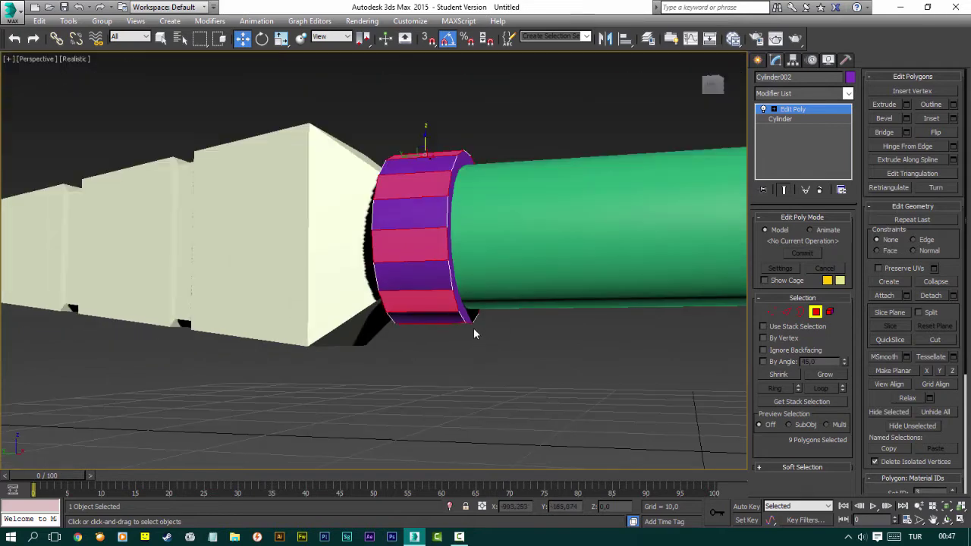
{"action": "mouse_move", "coordinate": [483, 324]}
{"action": "middle_mouse_down", "text": "alt"}
{"action": "mouse_move", "coordinate": [465, 356]}
{"action": "mouse_move", "coordinate": [508, 328]}
{"action": "mouse_move", "coordinate": [701, 265]}
{"action": "middle_mouse_up", "text": "alt"}
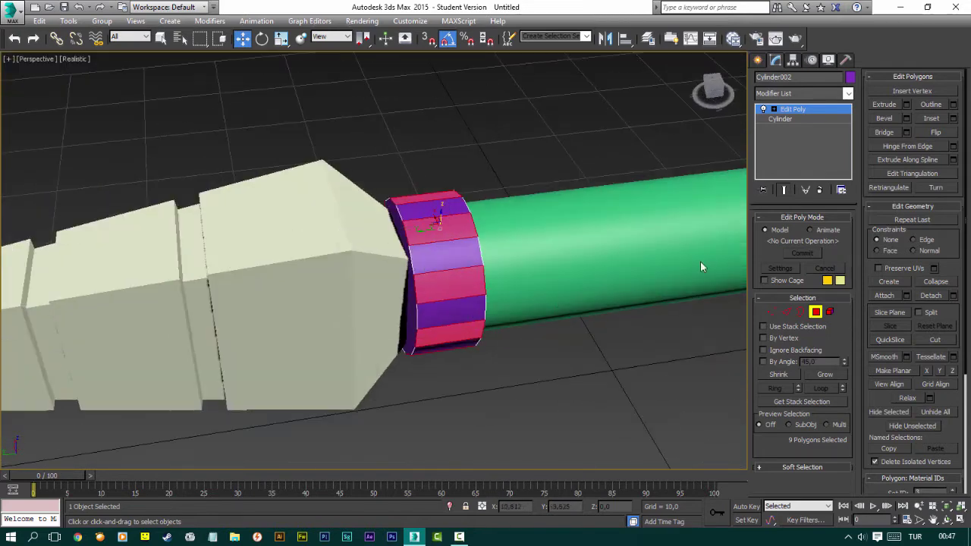
Inset the selected ring faces by a small amount.
{"action": "left_click", "coordinate": [953, 119]}
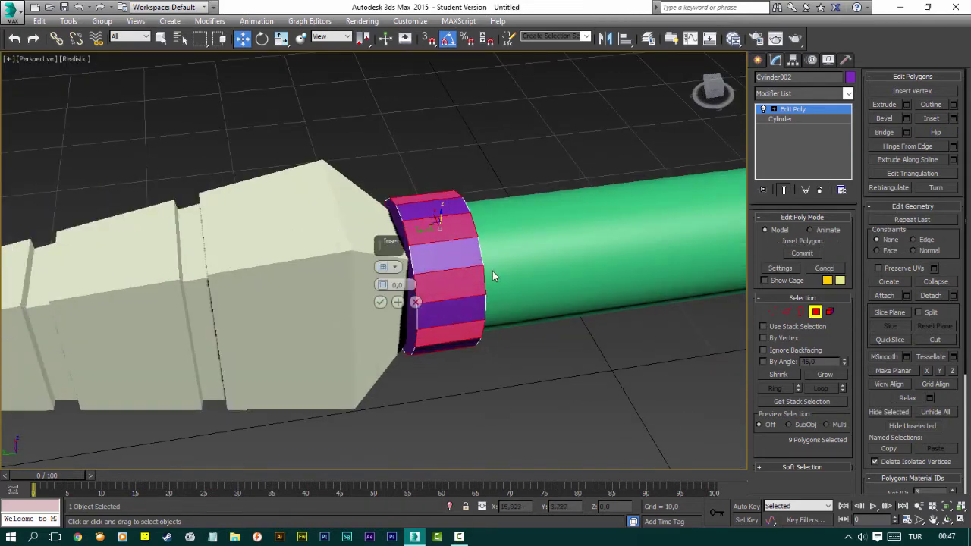
{"action": "scroll", "coordinate": [435, 282], "scroll_direction": "up", "scroll_amount": 2}
{"action": "left_click_drag", "start_coordinate": [384, 284], "coordinate": [383, 269]}
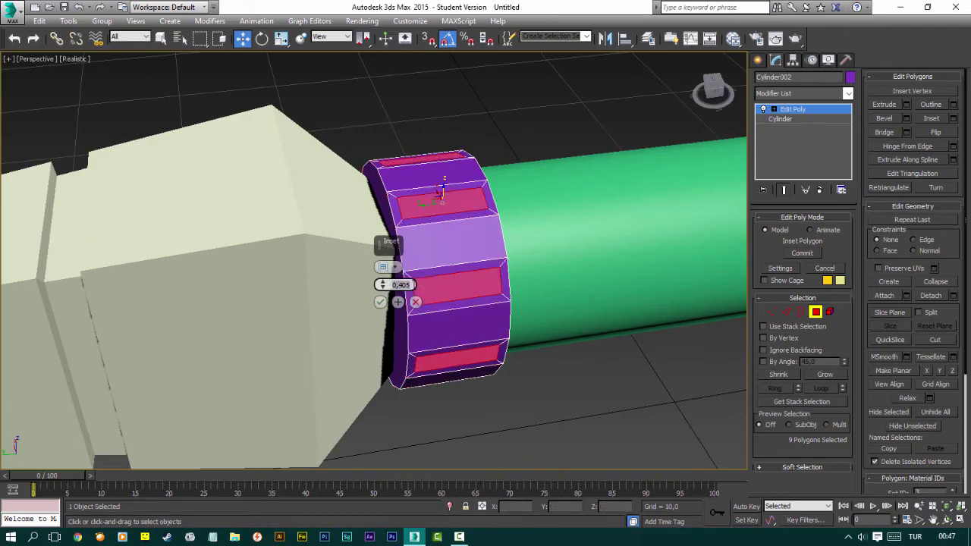
{"action": "left_click_drag", "start_coordinate": [382, 284], "coordinate": [390, 332]}
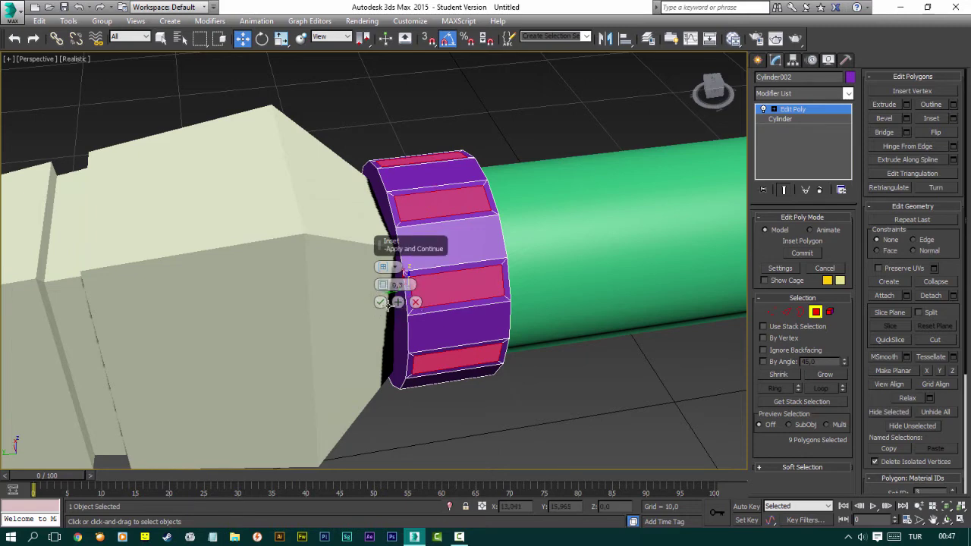
{"action": "left_click", "coordinate": [380, 302]}
Extrude the inset panels inward with height -0,3 to form recessed slots.
{"action": "left_click", "coordinate": [908, 104]}
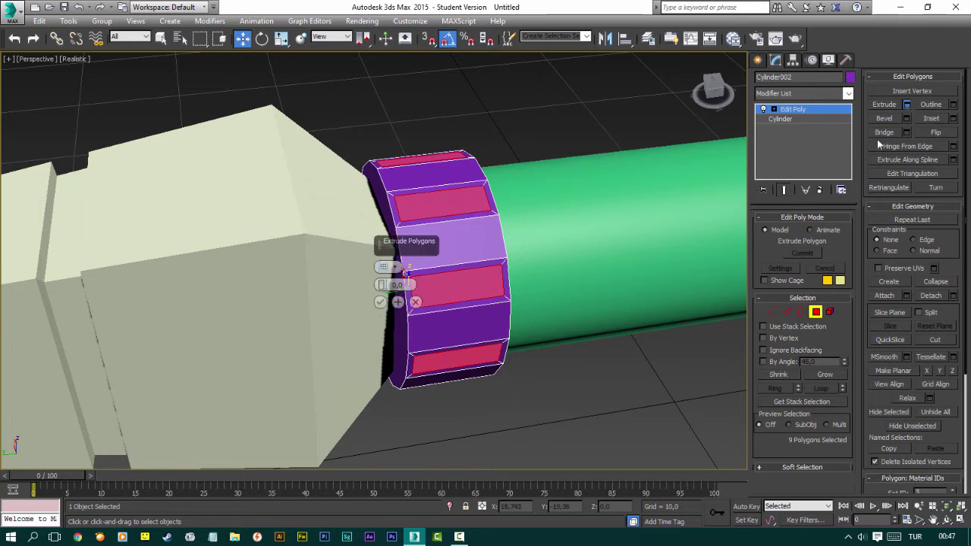
{"action": "left_click", "coordinate": [396, 267]}
{"action": "left_click", "coordinate": [407, 275]}
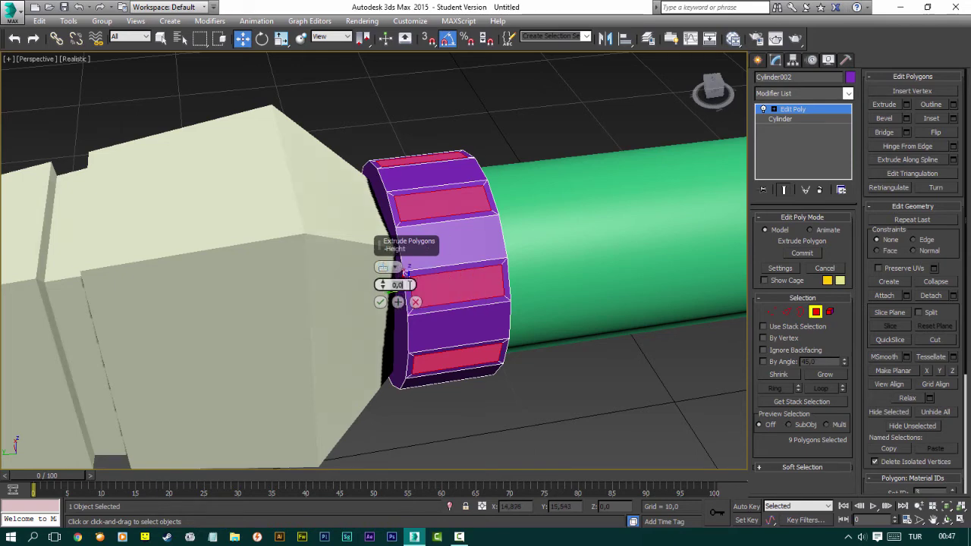
{"action": "type", "text": "-"}
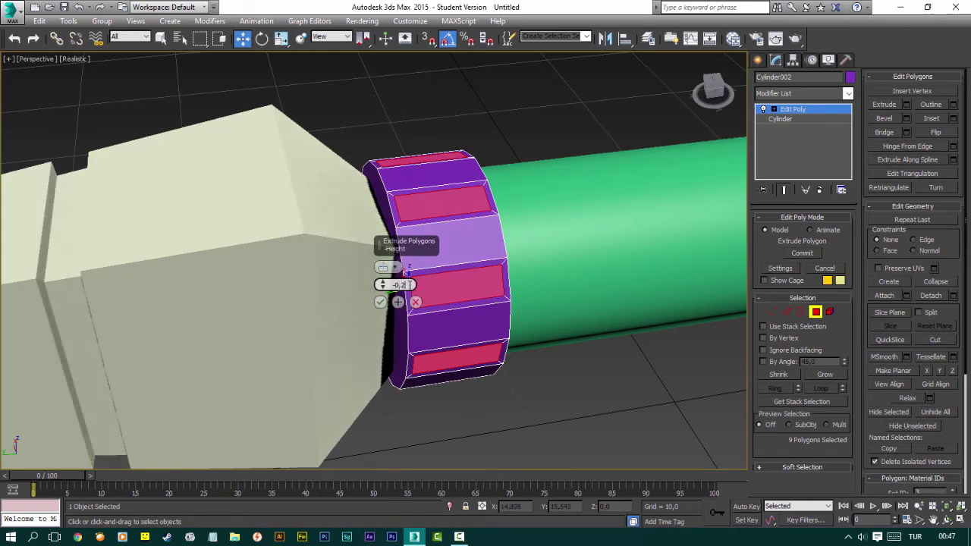
{"action": "type", "text": "5"}
{"action": "key", "text": "Return"}
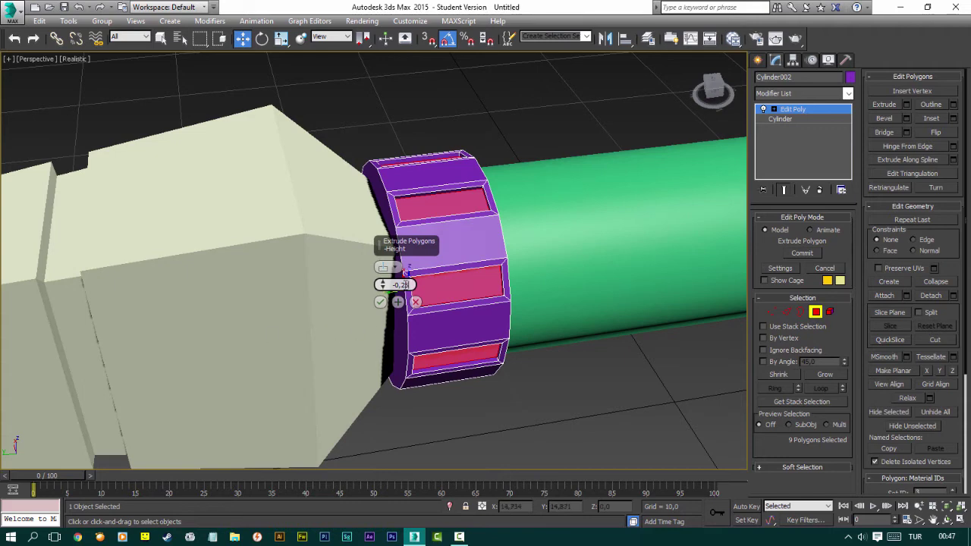
{"action": "type", "text": "-0,3"}
{"action": "key", "text": "Return"}
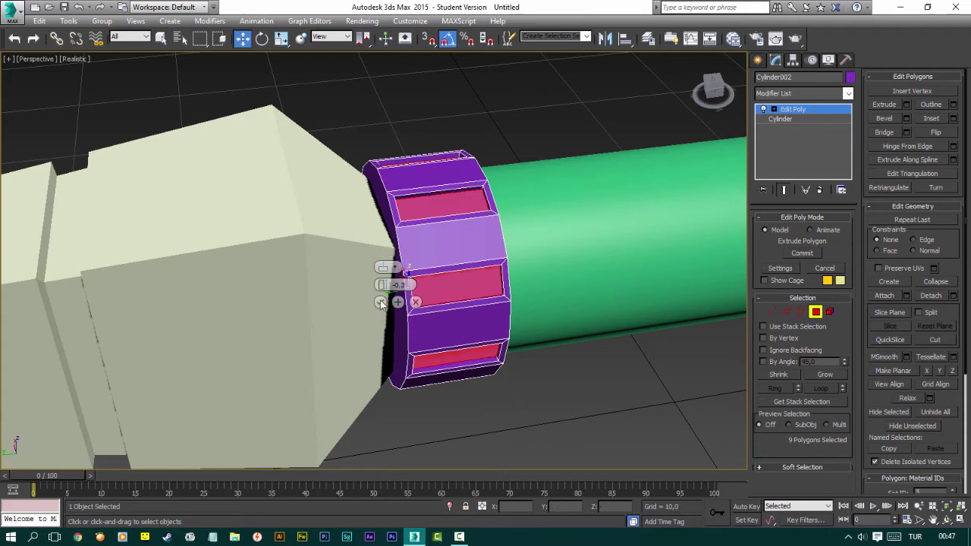
{"action": "left_click", "coordinate": [381, 302]}
{"action": "left_click", "coordinate": [563, 360]}
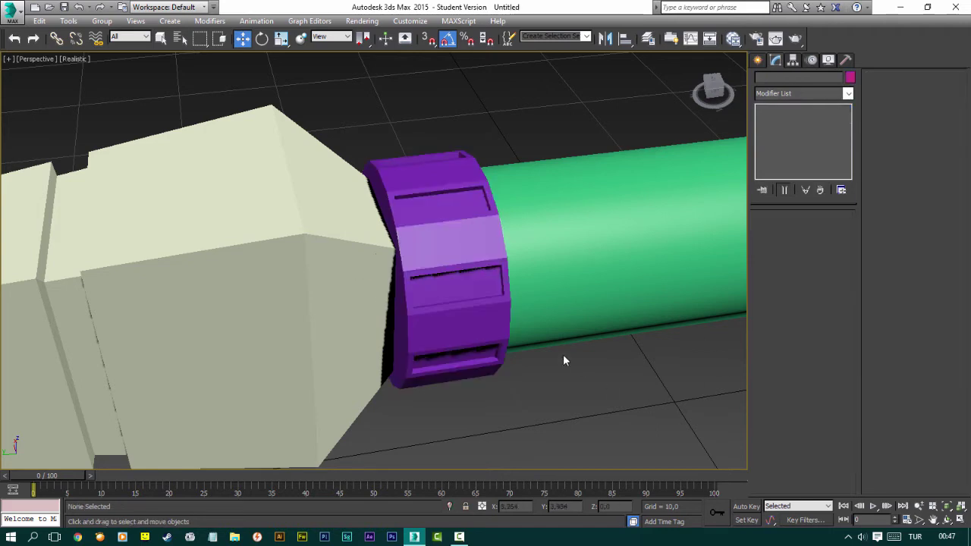
{"action": "left_click", "coordinate": [482, 301]}
Clone the slotted band and give the copy a Radius of 10.
{"action": "middle_click_drag", "start_coordinate": [482, 301], "coordinate": [357, 255], "text": "alt"}
{"action": "left_click_drag", "start_coordinate": [361, 266], "coordinate": [463, 267], "text": "shift"}
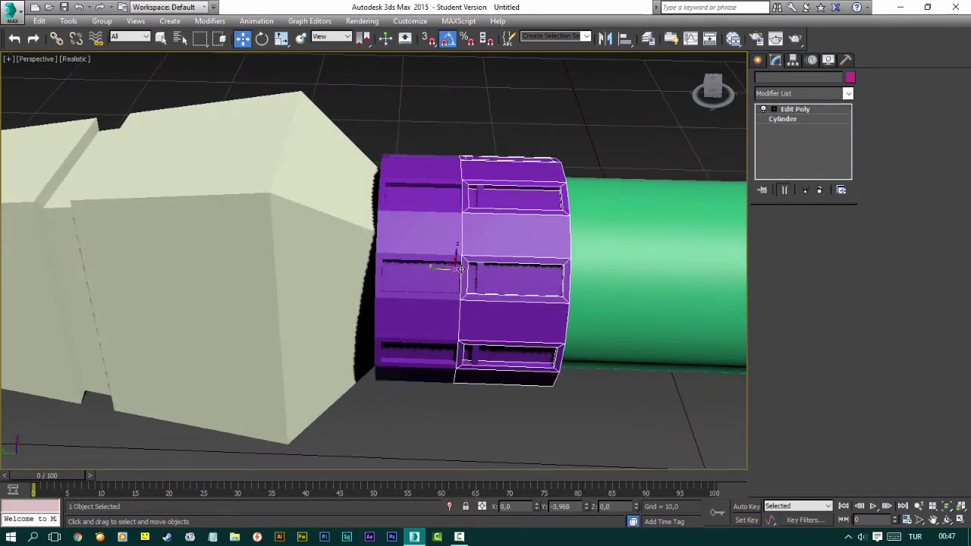
{"action": "left_click", "coordinate": [486, 321]}
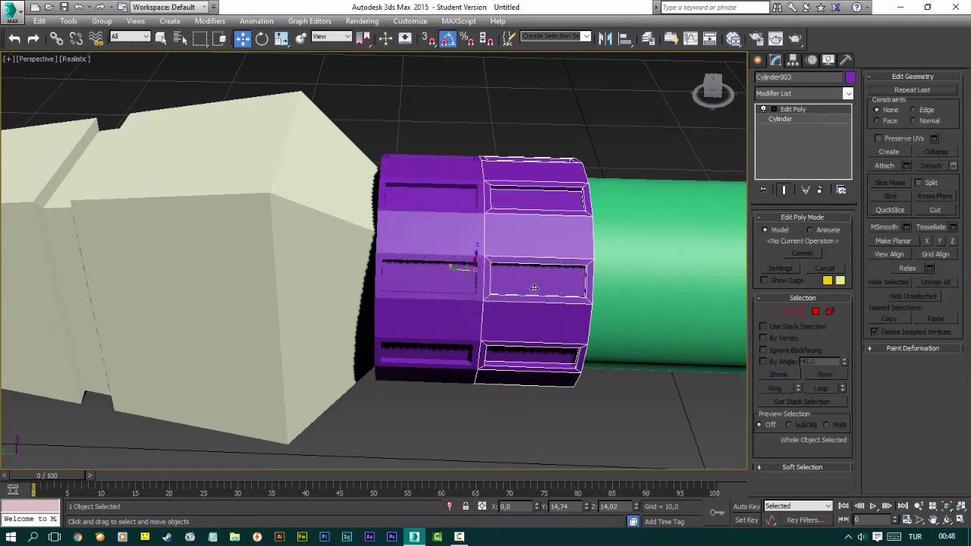
{"action": "left_click", "coordinate": [781, 119]}
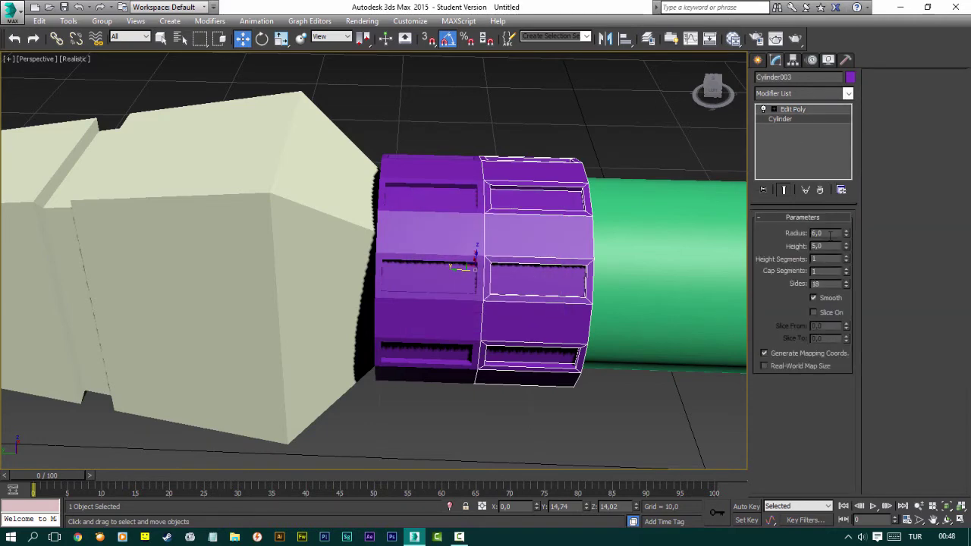
{"action": "type", "text": "10"}
{"action": "key", "text": "Return"}
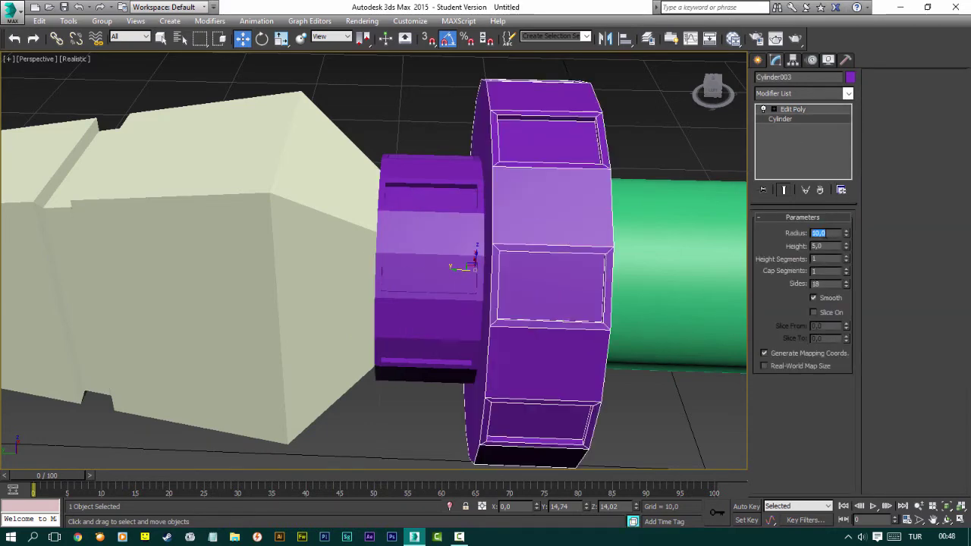
Move the radius-10 ring into line with the shaft.
{"action": "scroll", "coordinate": [531, 273], "scroll_direction": "up", "scroll_amount": 2}
{"action": "scroll", "coordinate": [493, 272], "scroll_direction": "up", "scroll_amount": 2}
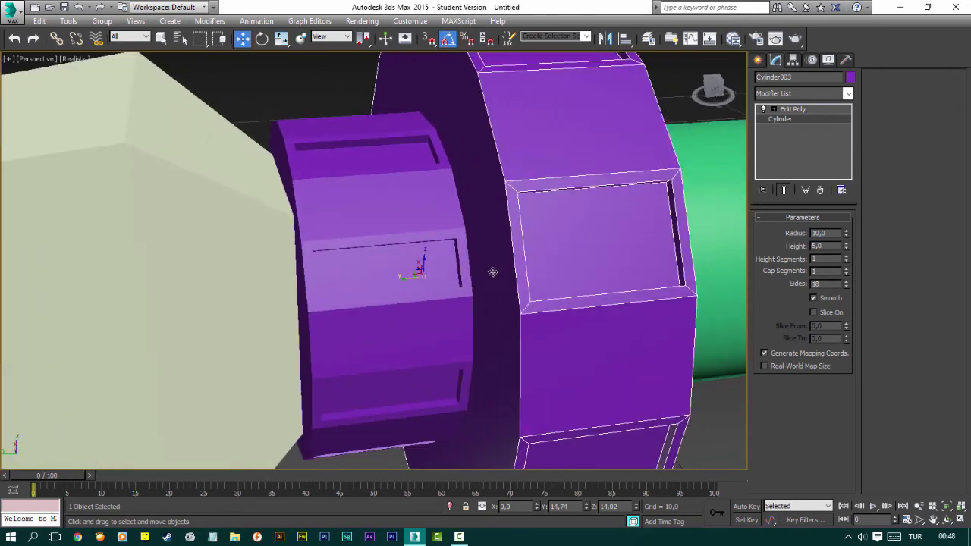
{"action": "scroll", "coordinate": [438, 282], "scroll_direction": "down", "scroll_amount": 2}
{"action": "scroll", "coordinate": [400, 266], "scroll_direction": "up", "scroll_amount": 1}
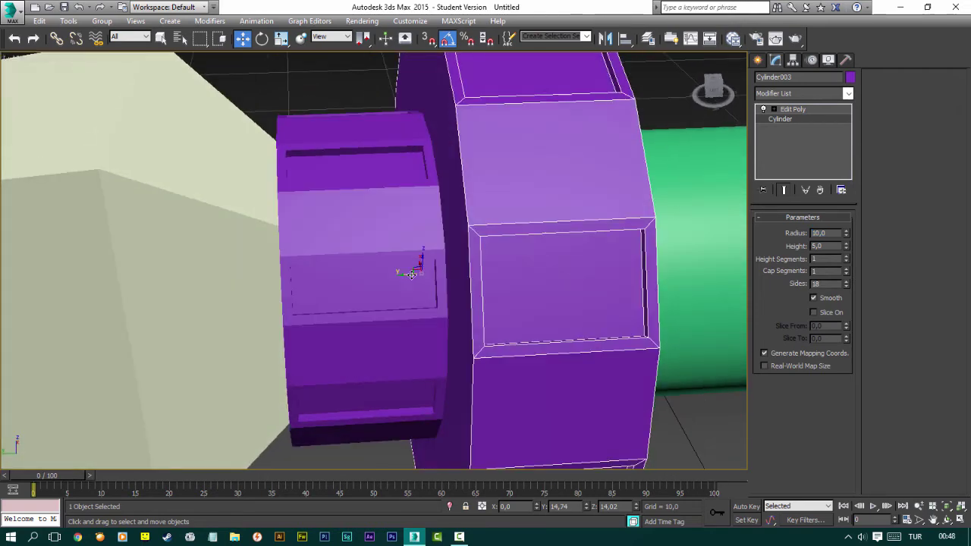
{"action": "left_click_drag", "start_coordinate": [411, 275], "coordinate": [405, 276]}
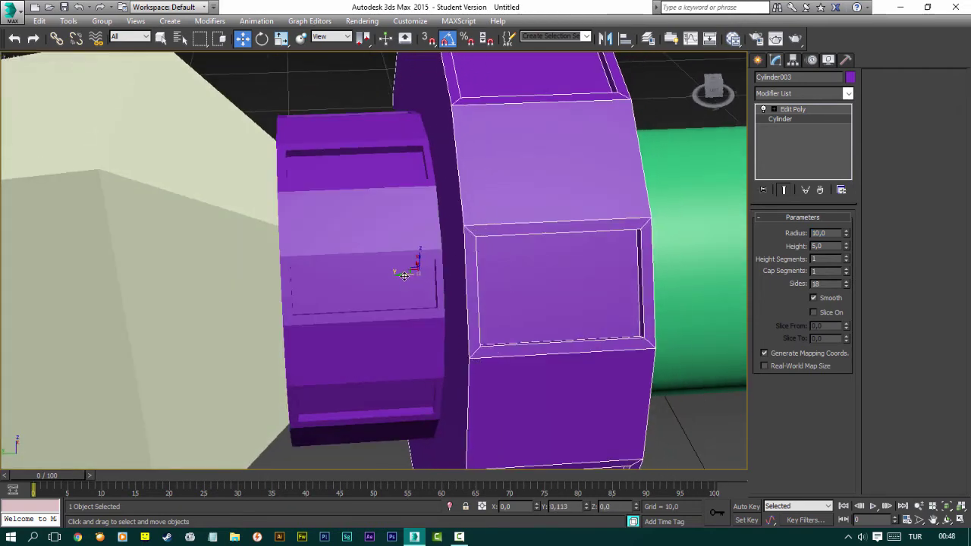
{"action": "key", "text": "ctrl+d"}
Reselect the original slotted purple band.
{"action": "scroll", "coordinate": [384, 151], "scroll_direction": "down", "scroll_amount": 1}
{"action": "scroll", "coordinate": [397, 169], "scroll_direction": "down", "scroll_amount": 3}
{"action": "scroll", "coordinate": [427, 195], "scroll_direction": "down", "scroll_amount": 3}
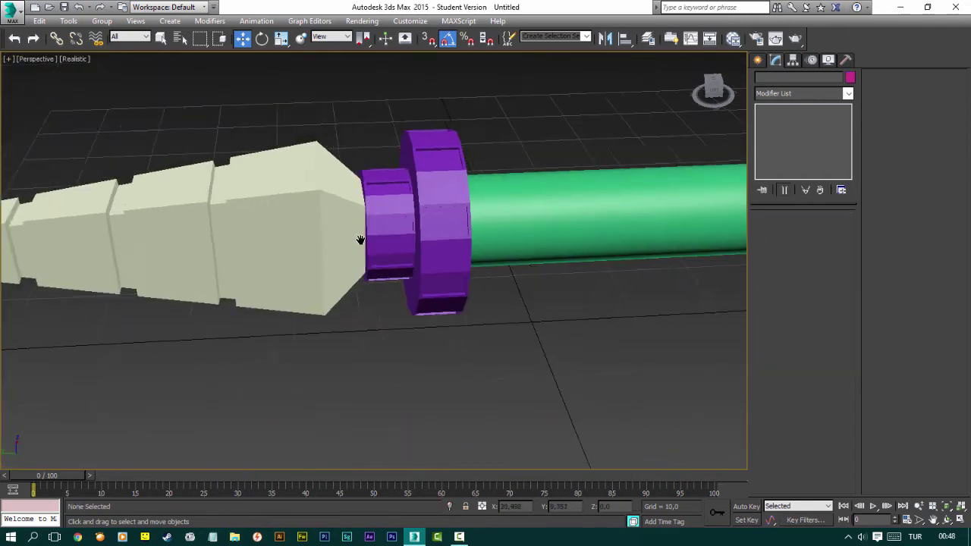
{"action": "scroll", "coordinate": [357, 239], "scroll_direction": "down", "scroll_amount": 2}
{"action": "scroll", "coordinate": [327, 231], "scroll_direction": "up", "scroll_amount": 2}
{"action": "scroll", "coordinate": [297, 222], "scroll_direction": "up", "scroll_amount": 2}
{"action": "left_click", "coordinate": [293, 229]}
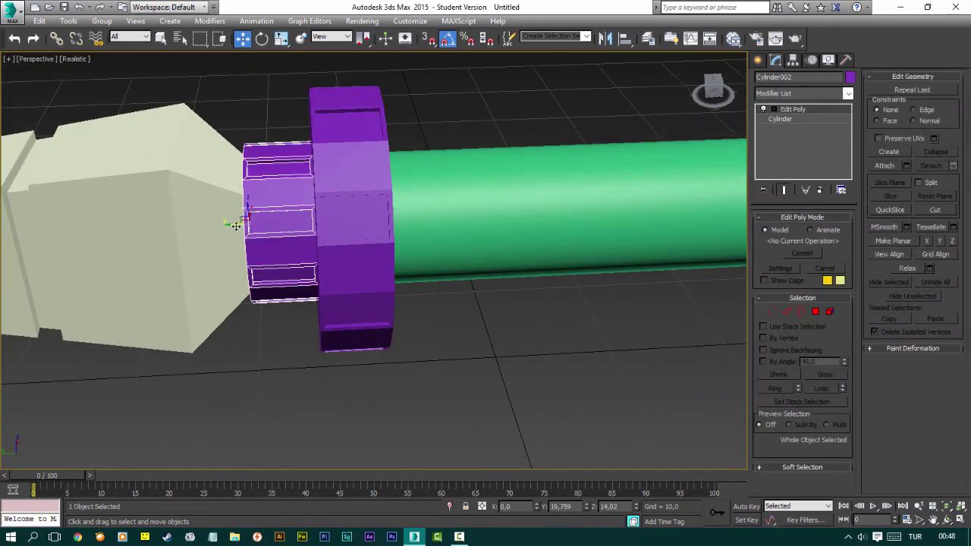
Clone the slotted band, delete its Edit Poly modifier and set Radius 5,2.
{"action": "left_click_drag", "start_coordinate": [236, 226], "coordinate": [391, 214], "text": "shift"}
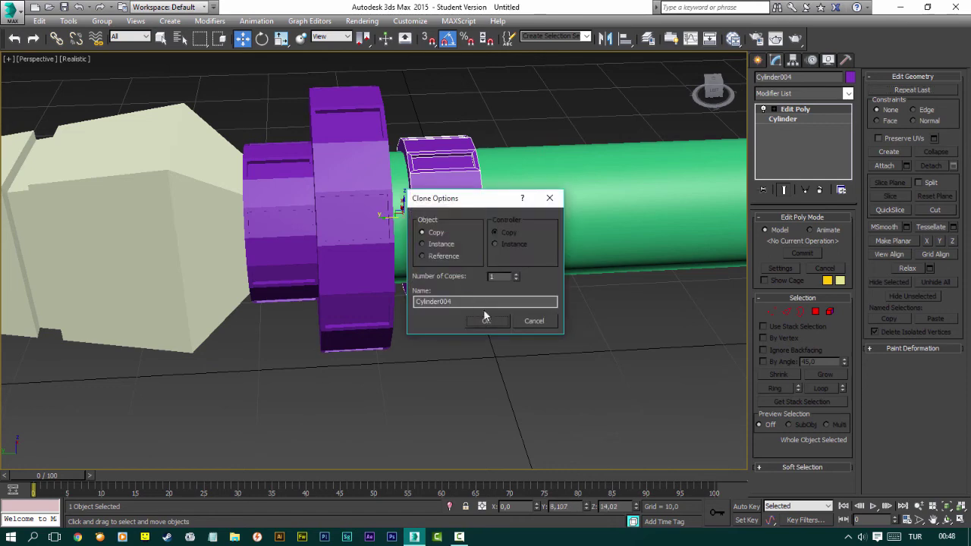
{"action": "left_click", "coordinate": [486, 319]}
{"action": "scroll", "coordinate": [448, 247], "scroll_direction": "up", "scroll_amount": 2}
{"action": "scroll", "coordinate": [425, 304], "scroll_direction": "up", "scroll_amount": 2}
{"action": "scroll", "coordinate": [417, 332], "scroll_direction": "up", "scroll_amount": 2}
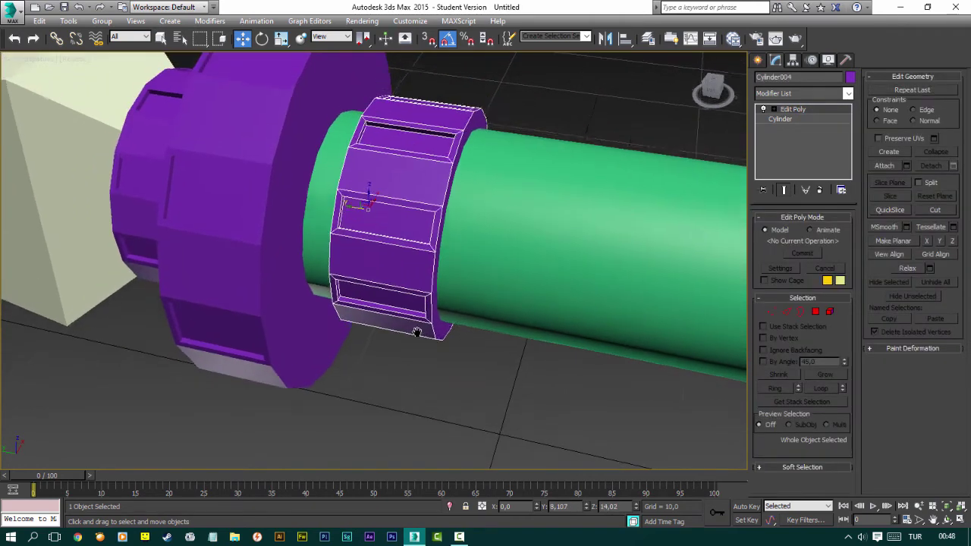
{"action": "middle_click_drag", "start_coordinate": [417, 332], "coordinate": [407, 344]}
{"action": "right_click", "coordinate": [793, 109]}
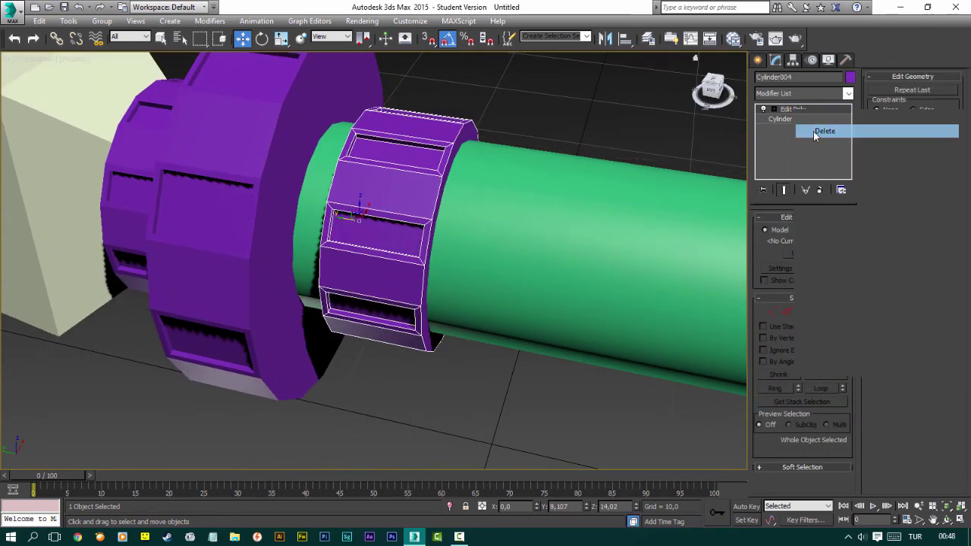
{"action": "left_click", "coordinate": [831, 130]}
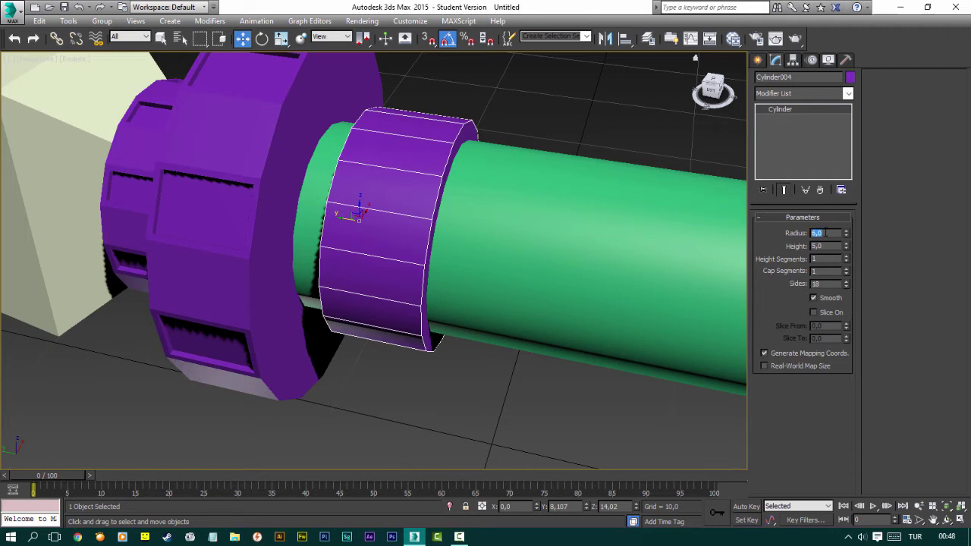
{"action": "type", "text": "5,2"}
{"action": "key", "text": "Tab"}
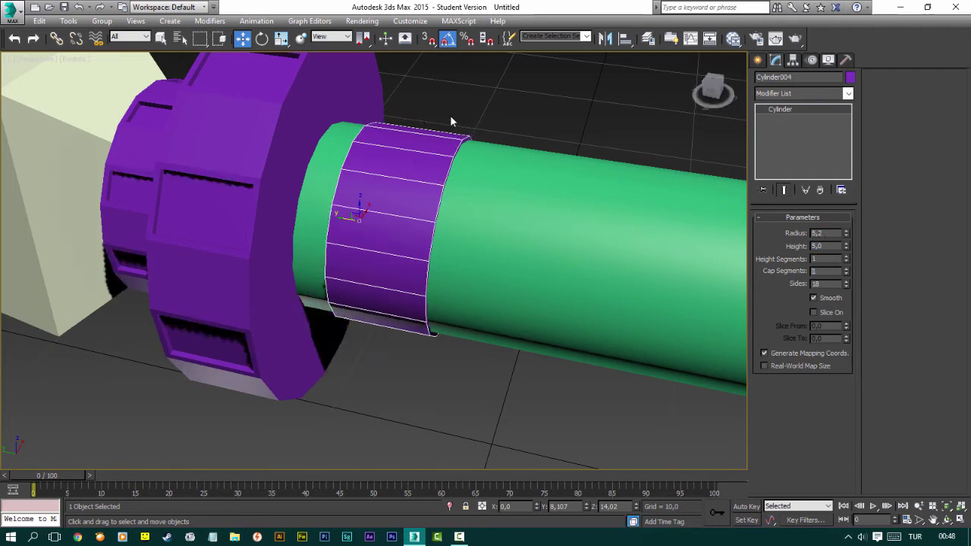
Shift-drag the plain ring along the shaft to start making copies.
{"action": "scroll", "coordinate": [365, 216], "scroll_direction": "up", "scroll_amount": 2}
{"action": "scroll", "coordinate": [340, 230], "scroll_direction": "down", "scroll_amount": 2}
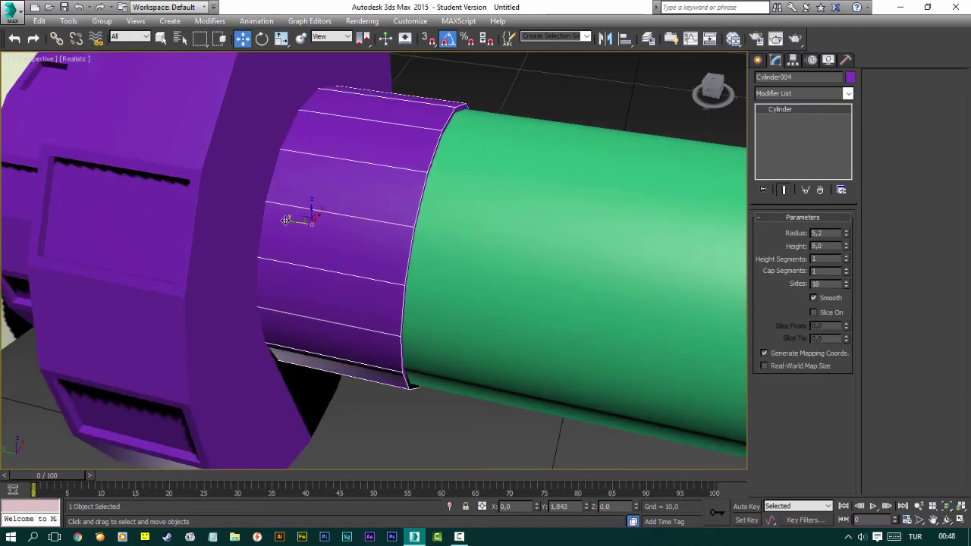
{"action": "scroll", "coordinate": [322, 231], "scroll_direction": "down", "scroll_amount": 1}
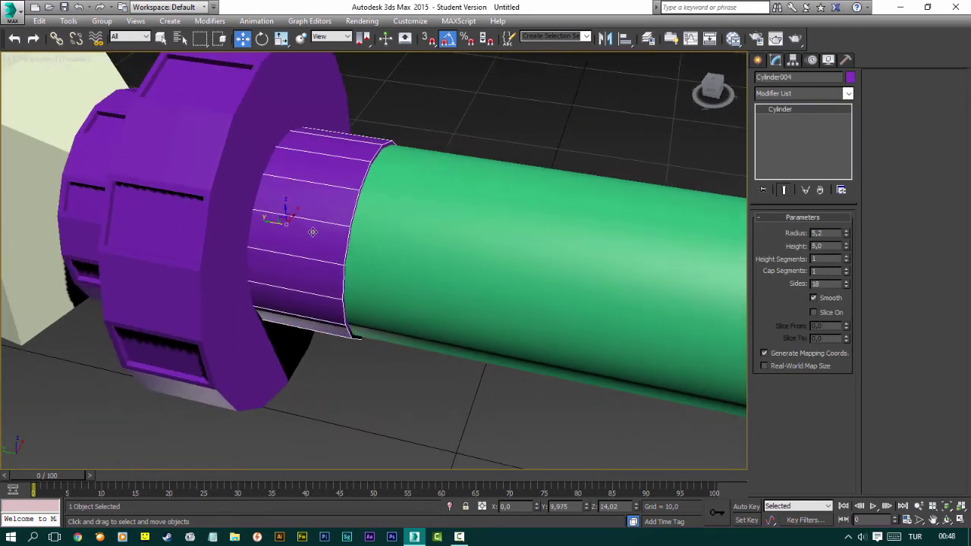
{"action": "scroll", "coordinate": [270, 219], "scroll_direction": "down", "scroll_amount": 1}
{"action": "left_click_drag", "start_coordinate": [215, 211], "coordinate": [334, 228], "text": "shift"}
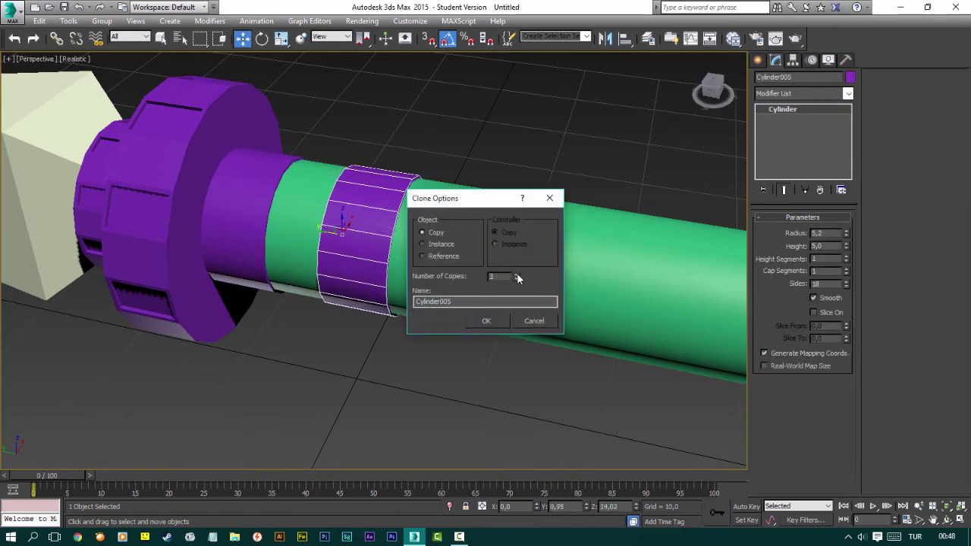
Make three copies of the plain ring along the shaft.
{"action": "left_click", "coordinate": [487, 321]}
{"action": "scroll", "coordinate": [531, 281], "scroll_direction": "down", "scroll_amount": 2}
{"action": "scroll", "coordinate": [510, 289], "scroll_direction": "up", "scroll_amount": 3}
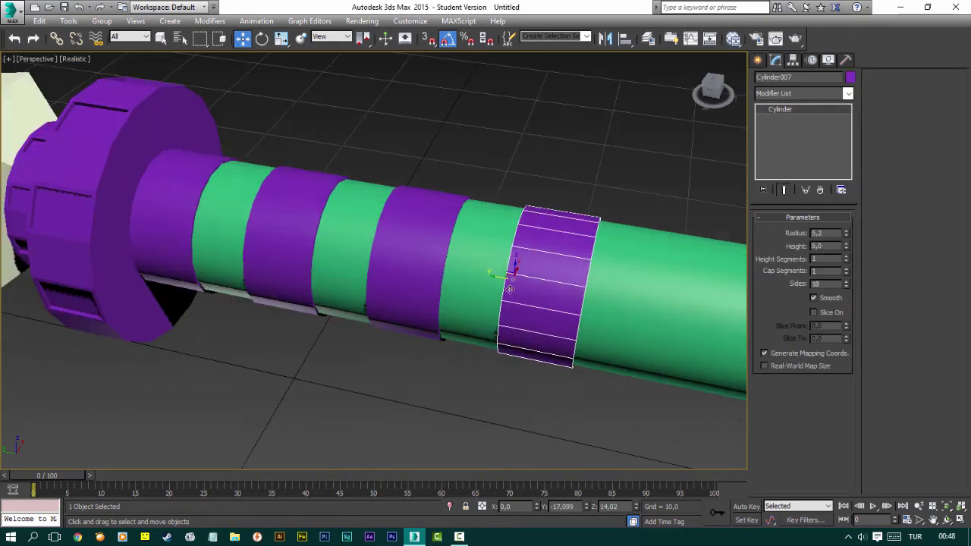
Clone a ring toward the tip, set its Height to 1.5 and place it in a gap.
{"action": "left_click_drag", "start_coordinate": [492, 275], "coordinate": [434, 272], "text": "shift"}
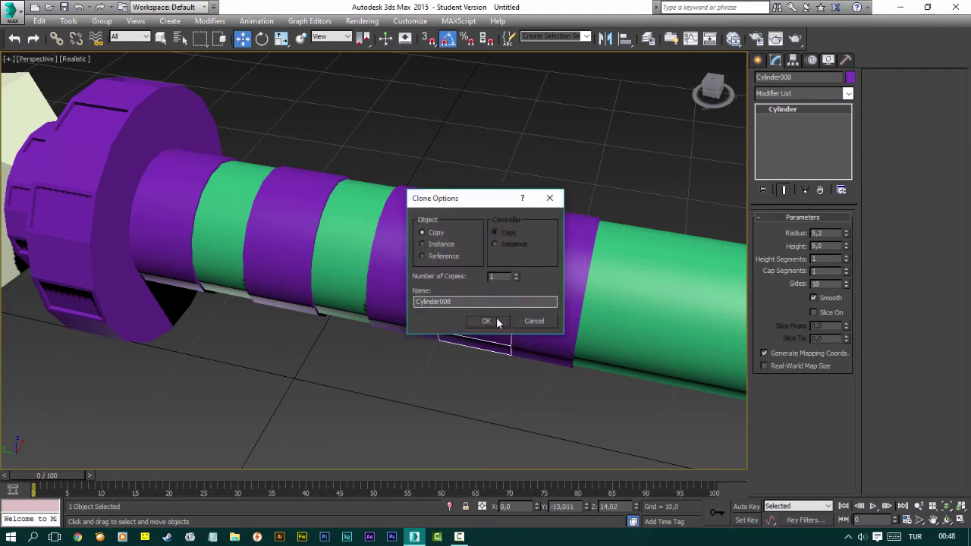
{"action": "left_click", "coordinate": [494, 321]}
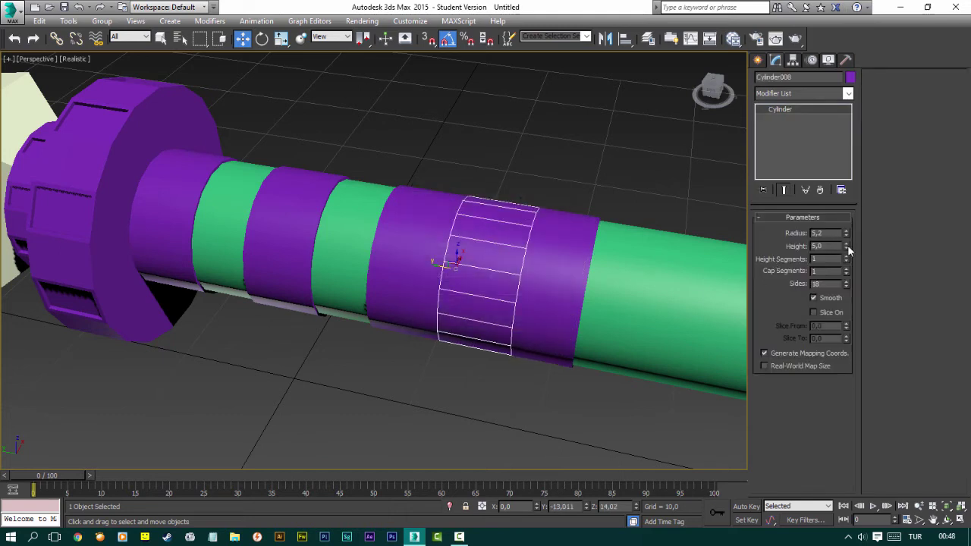
{"action": "left_click_drag", "start_coordinate": [846, 249], "coordinate": [846, 278]}
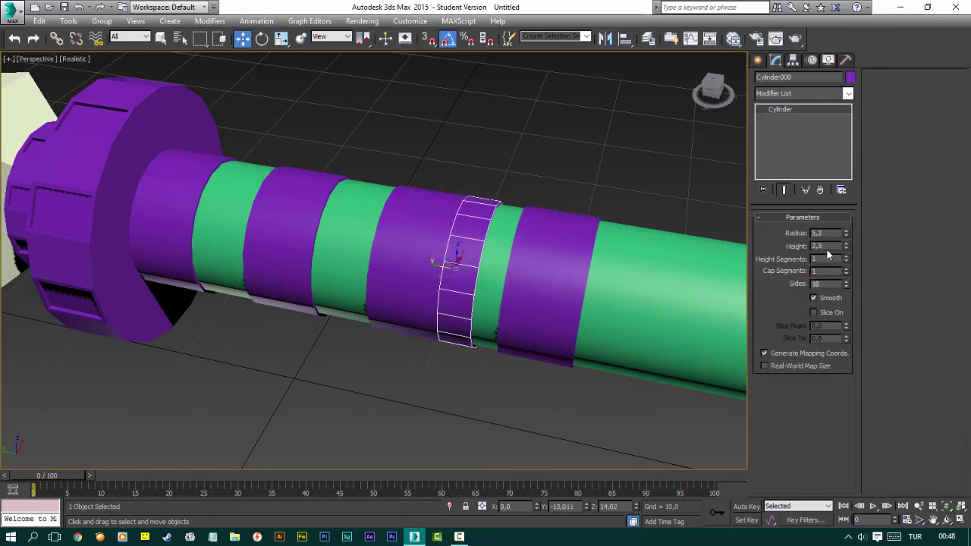
{"action": "type", "text": "1"}
{"action": "key", "text": "Return"}
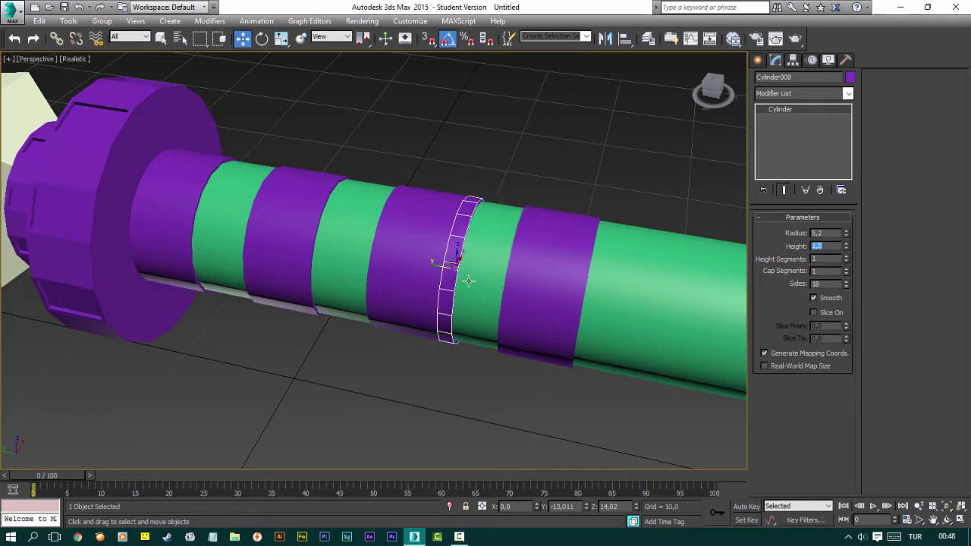
{"action": "left_click_drag", "start_coordinate": [432, 264], "coordinate": [459, 269]}
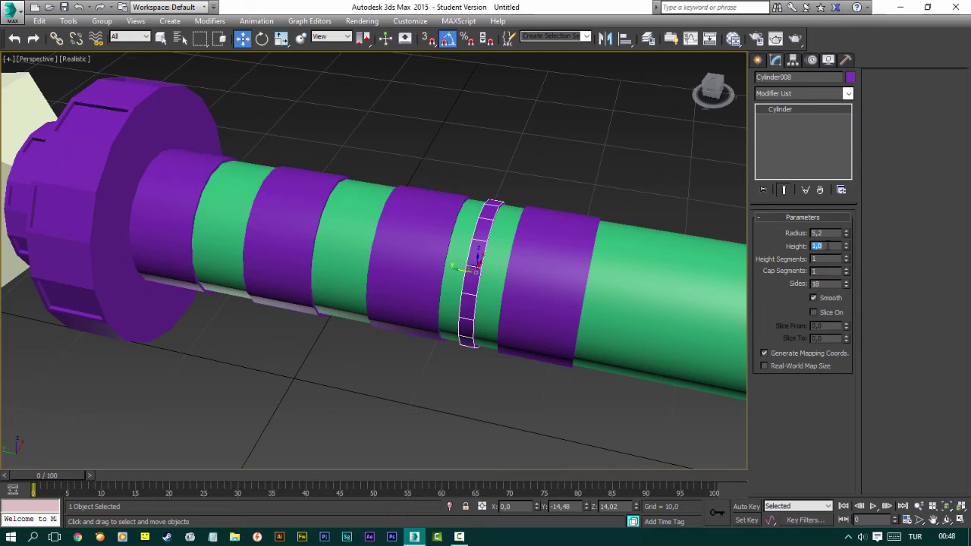
{"action": "type", "text": "5"}
{"action": "key", "text": "Return"}
Clone the thin 1.5-high ring into the other gaps between bands.
{"action": "scroll", "coordinate": [446, 260], "scroll_direction": "up", "scroll_amount": 2}
{"action": "scroll", "coordinate": [488, 267], "scroll_direction": "up", "scroll_amount": 1}
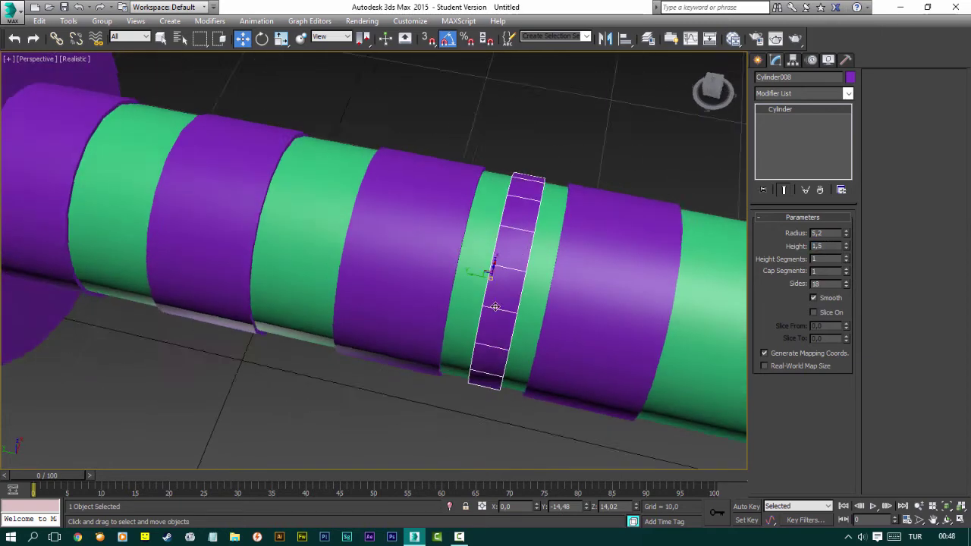
{"action": "scroll", "coordinate": [486, 273], "scroll_direction": "up", "scroll_amount": 1}
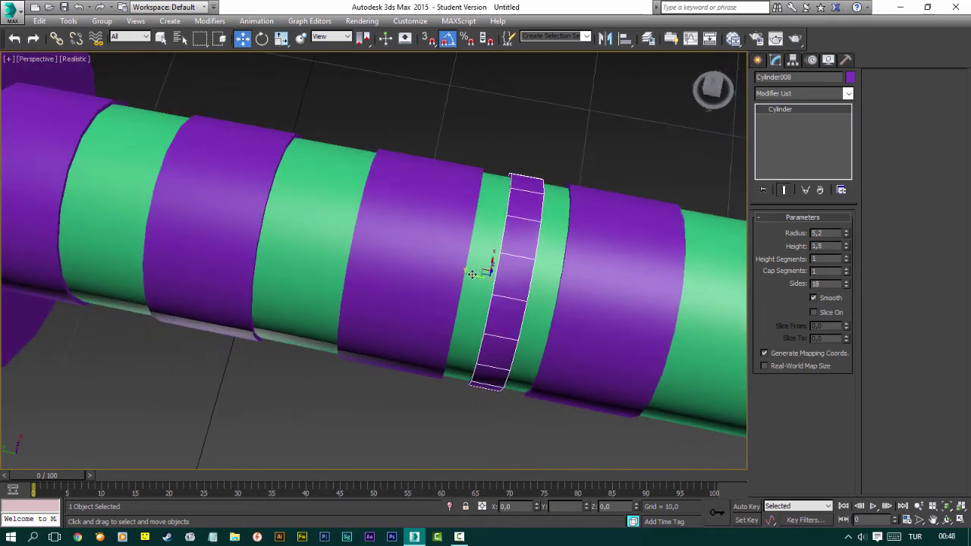
{"action": "mouse_move", "coordinate": [492, 267]}
{"action": "left_mouse_down", "text": "shift"}
{"action": "mouse_move", "coordinate": [270, 250]}
{"action": "mouse_move", "coordinate": [285, 253]}
{"action": "left_mouse_up", "text": "shift"}
Confirm the two thin-ring copies and clear the selection.
{"action": "left_click", "coordinate": [487, 321]}
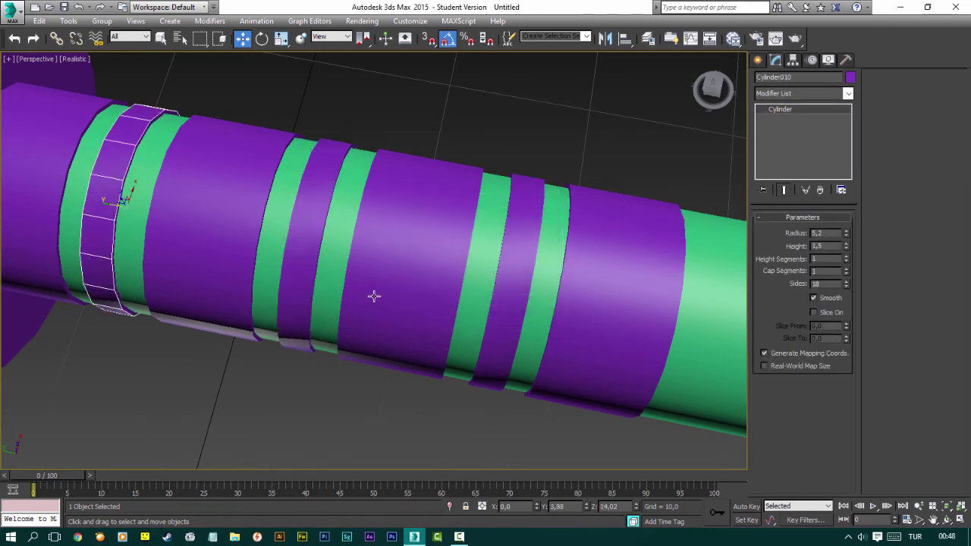
{"action": "scroll", "coordinate": [402, 228], "scroll_direction": "down", "scroll_amount": 3}
{"action": "left_click", "coordinate": [422, 165]}
{"action": "scroll", "coordinate": [444, 240], "scroll_direction": "up", "scroll_amount": 1}
{"action": "scroll", "coordinate": [443, 241], "scroll_direction": "down", "scroll_amount": 3}
{"action": "scroll", "coordinate": [347, 278], "scroll_direction": "down", "scroll_amount": 2}
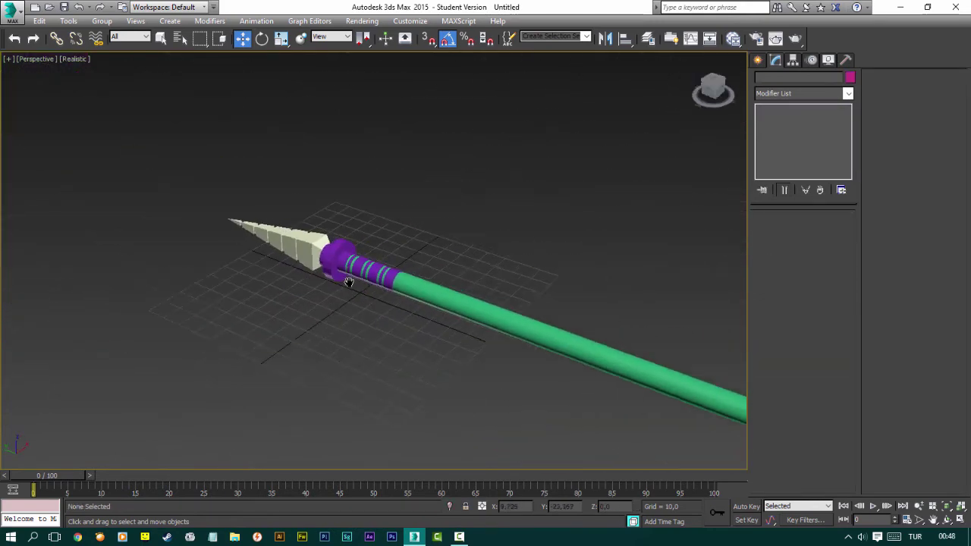
Region-select the ten spear tip and collar parts and bring up their object colour swatch.
{"action": "left_click", "coordinate": [434, 313]}
{"action": "scroll", "coordinate": [455, 326], "scroll_direction": "up", "scroll_amount": 1}
{"action": "scroll", "coordinate": [326, 283], "scroll_direction": "up", "scroll_amount": 2}
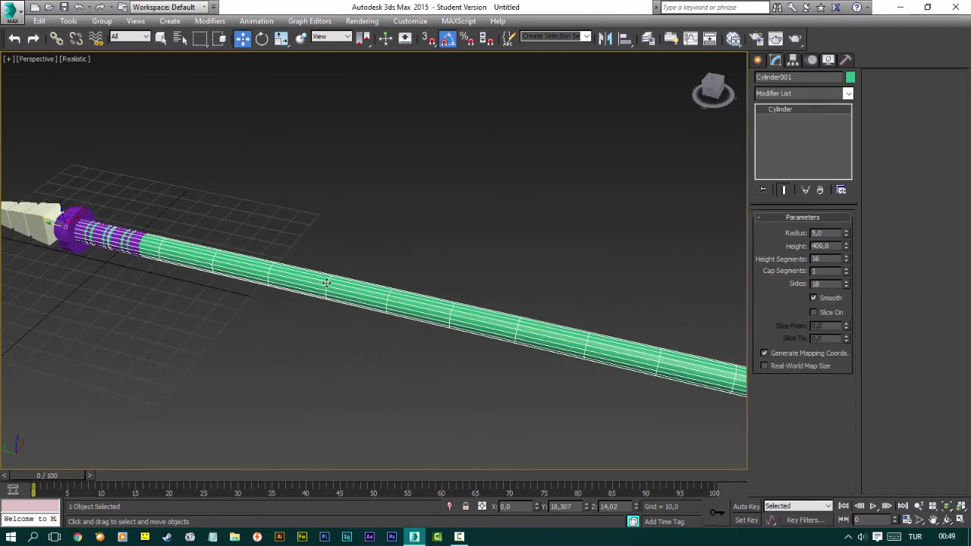
{"action": "left_click", "coordinate": [245, 200]}
{"action": "scroll", "coordinate": [216, 237], "scroll_direction": "down", "scroll_amount": 2}
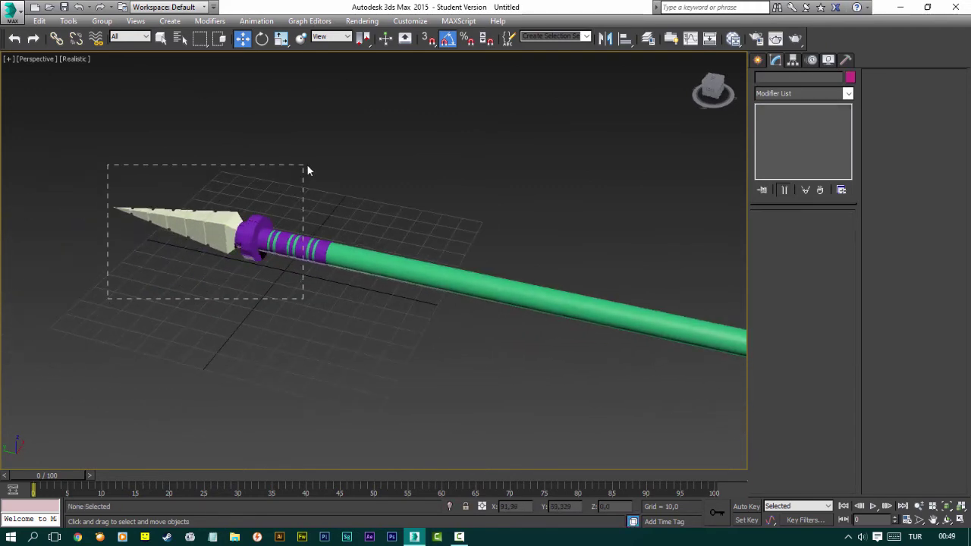
{"action": "left_click_drag", "start_coordinate": [256, 188], "coordinate": [323, 166]}
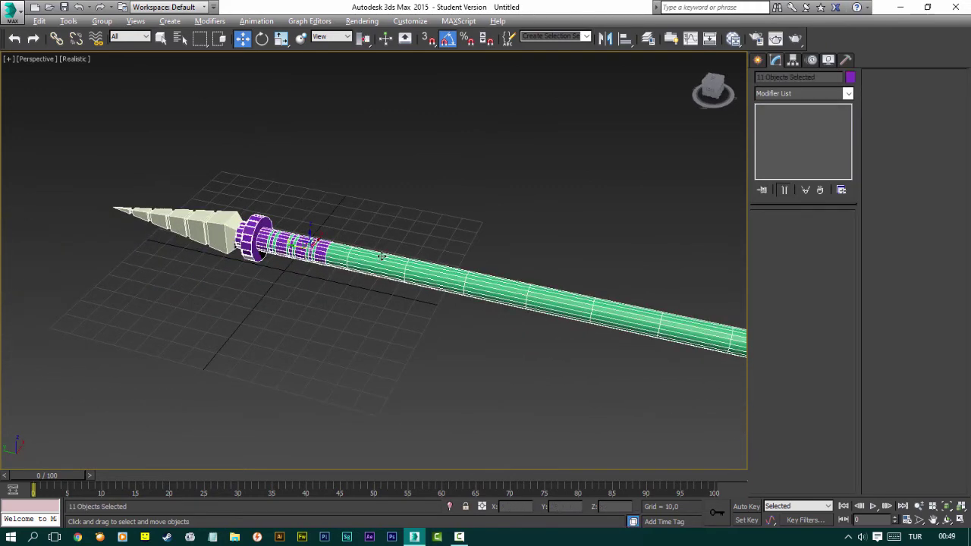
{"action": "left_click", "coordinate": [850, 78]}
Apply gray to the tip parts, then select the long green shaft.
{"action": "left_click", "coordinate": [546, 336]}
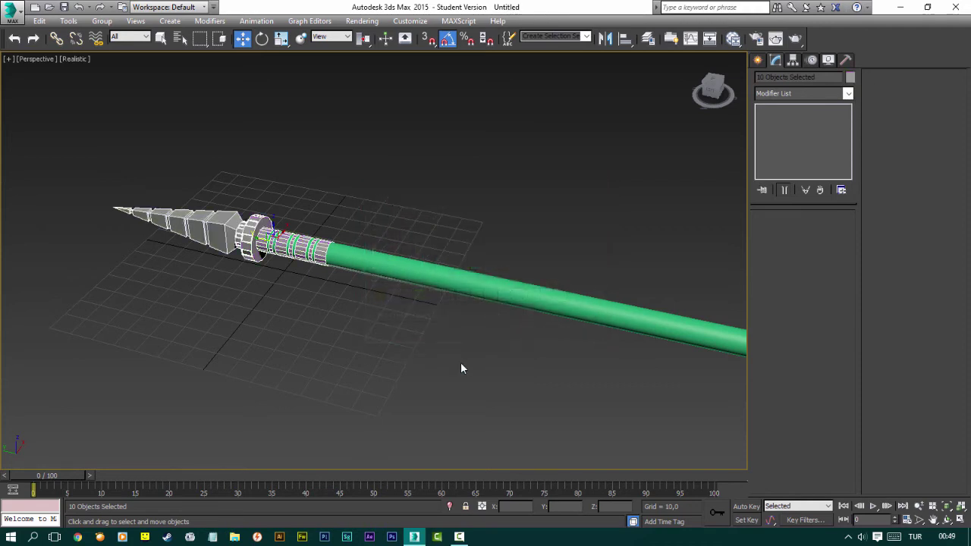
{"action": "left_click", "coordinate": [461, 362]}
{"action": "middle_click_drag", "start_coordinate": [453, 295], "coordinate": [386, 281], "text": "alt"}
{"action": "left_click", "coordinate": [471, 317]}
{"action": "middle_click_drag", "start_coordinate": [471, 318], "coordinate": [418, 311], "text": "alt"}
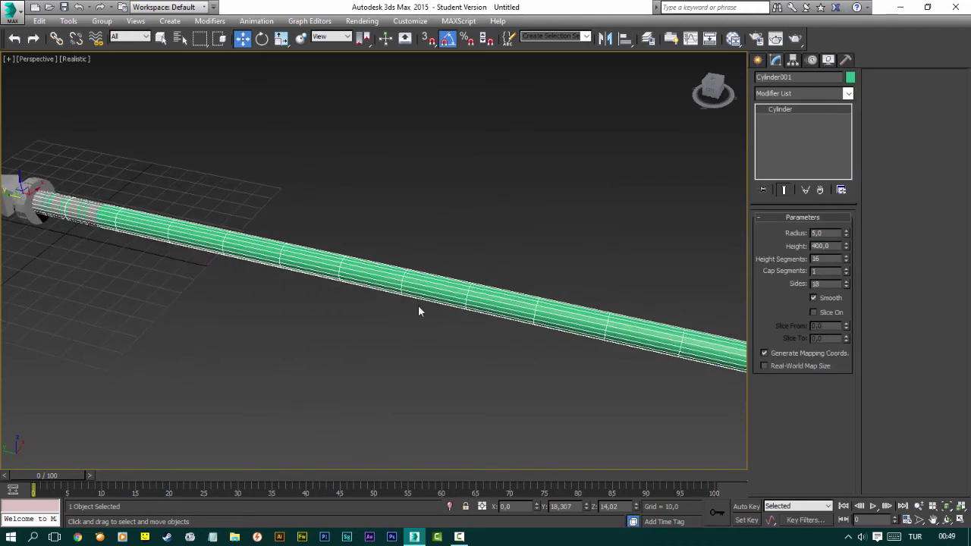
Add an Edit Poly modifier to the shaft and switch to Polygon mode.
{"action": "left_click", "coordinate": [809, 94]}
{"action": "scroll", "coordinate": [808, 94], "scroll_direction": "down", "scroll_amount": 5}
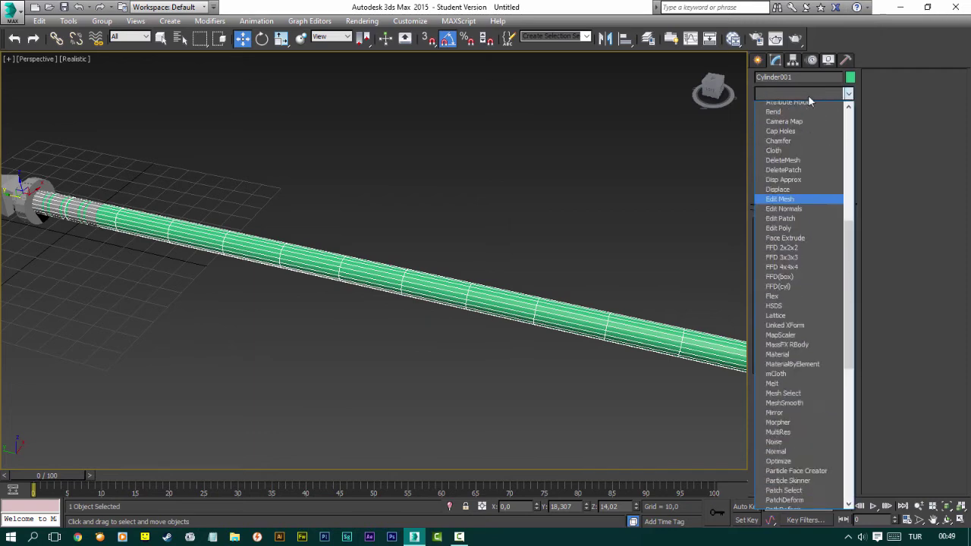
{"action": "left_click", "coordinate": [796, 141]}
{"action": "left_click", "coordinate": [815, 311]}
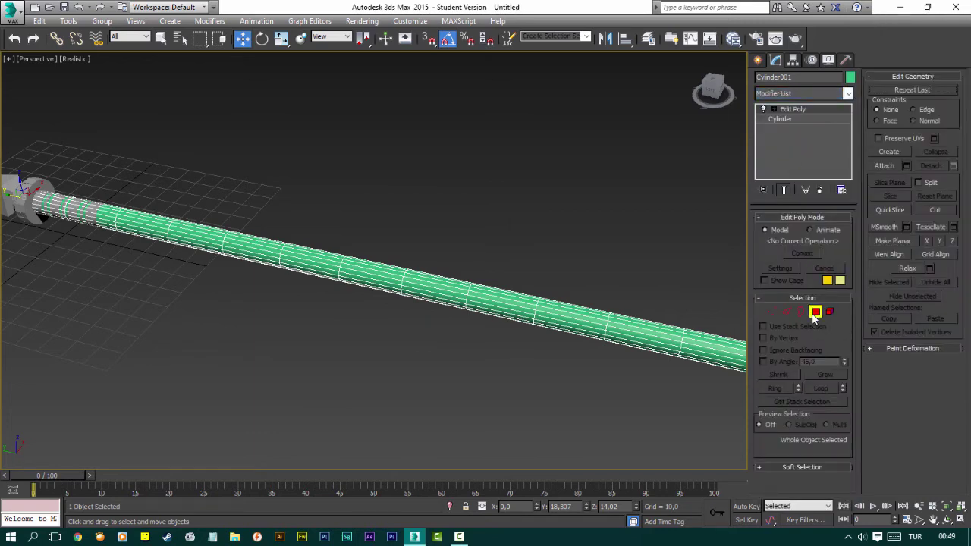
Select a two-segment polygon band around the middle of the shaft.
{"action": "mouse_move", "coordinate": [471, 319]}
{"action": "middle_mouse_down", "text": "alt"}
{"action": "mouse_move", "coordinate": [425, 323]}
{"action": "mouse_move", "coordinate": [418, 305]}
{"action": "mouse_move", "coordinate": [352, 299]}
{"action": "mouse_move", "coordinate": [383, 300]}
{"action": "middle_mouse_up", "text": "alt"}
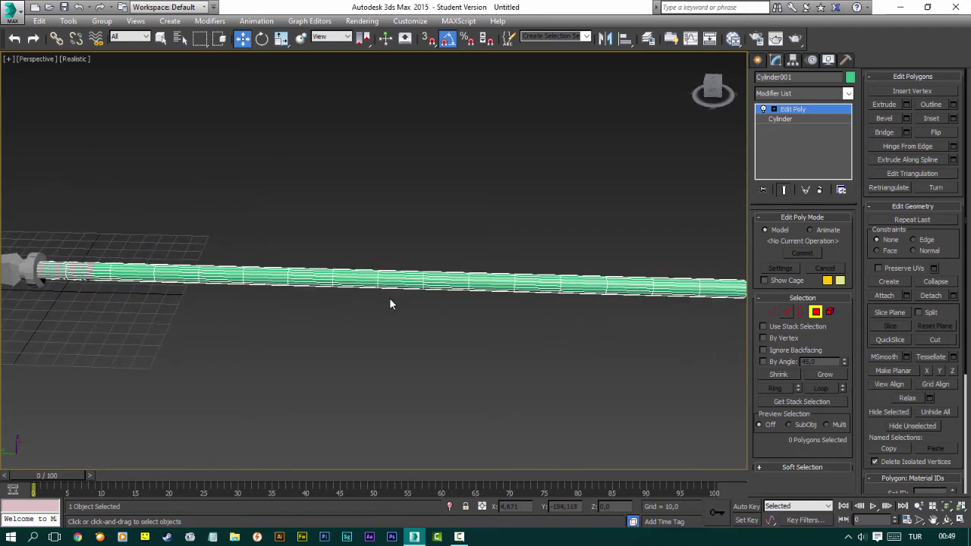
{"action": "mouse_move", "coordinate": [361, 314]}
{"action": "left_mouse_down"}
{"action": "mouse_move", "coordinate": [416, 268]}
{"action": "mouse_move", "coordinate": [441, 261]}
{"action": "left_mouse_up"}
{"action": "mouse_move", "coordinate": [441, 261]}
{"action": "middle_mouse_down", "text": "alt"}
{"action": "mouse_move", "coordinate": [395, 273]}
{"action": "mouse_move", "coordinate": [376, 302]}
{"action": "mouse_move", "coordinate": [390, 325]}
{"action": "middle_mouse_up", "text": "alt"}
{"action": "scroll", "coordinate": [395, 274], "scroll_direction": "down", "scroll_amount": 2}
{"action": "scroll", "coordinate": [363, 278], "scroll_direction": "up", "scroll_amount": 3}
{"action": "left_click_drag", "start_coordinate": [325, 319], "coordinate": [441, 256]}
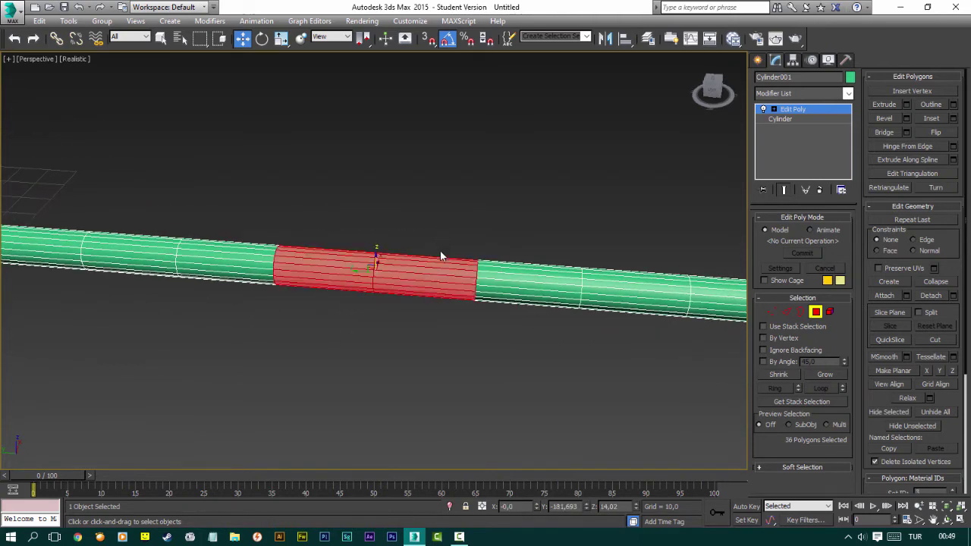
{"action": "key", "text": "e"}
{"action": "key", "text": "w"}
Extrude the band along Local Normals with height -1 to form a groove.
{"action": "left_click", "coordinate": [906, 104]}
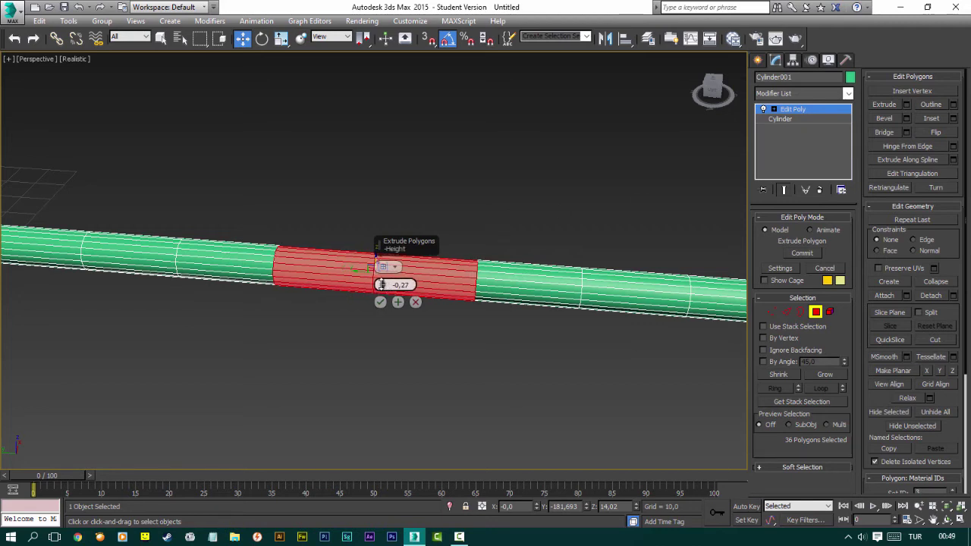
{"action": "left_click", "coordinate": [388, 266]}
{"action": "left_click", "coordinate": [415, 293]}
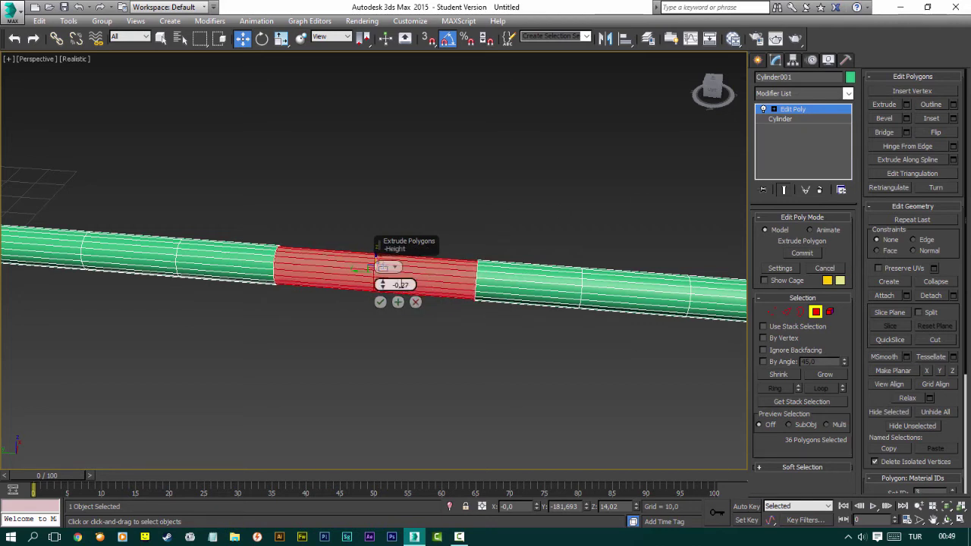
{"action": "type", "text": "-1"}
{"action": "key", "text": "Return"}
Confirm the extrusion, then slide one groove-end edge loop along the shaft into a slope.
{"action": "left_click", "coordinate": [379, 305]}
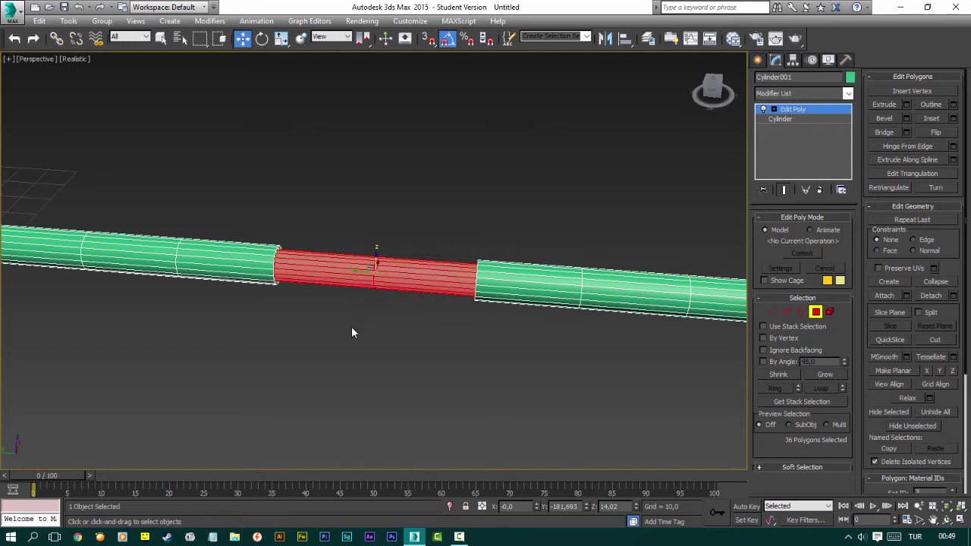
{"action": "left_click", "coordinate": [351, 327]}
{"action": "scroll", "coordinate": [269, 262], "scroll_direction": "up", "scroll_amount": 5}
{"action": "middle_click_drag", "start_coordinate": [270, 262], "coordinate": [282, 197], "text": "alt"}
{"action": "scroll", "coordinate": [281, 198], "scroll_direction": "up", "scroll_amount": 3}
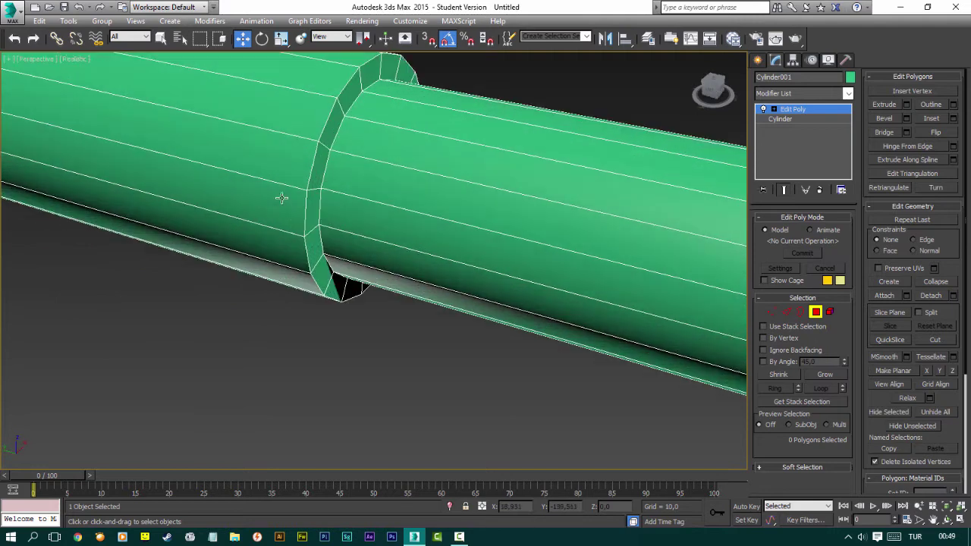
{"action": "scroll", "coordinate": [282, 197], "scroll_direction": "up", "scroll_amount": 2}
{"action": "left_click", "coordinate": [785, 312]}
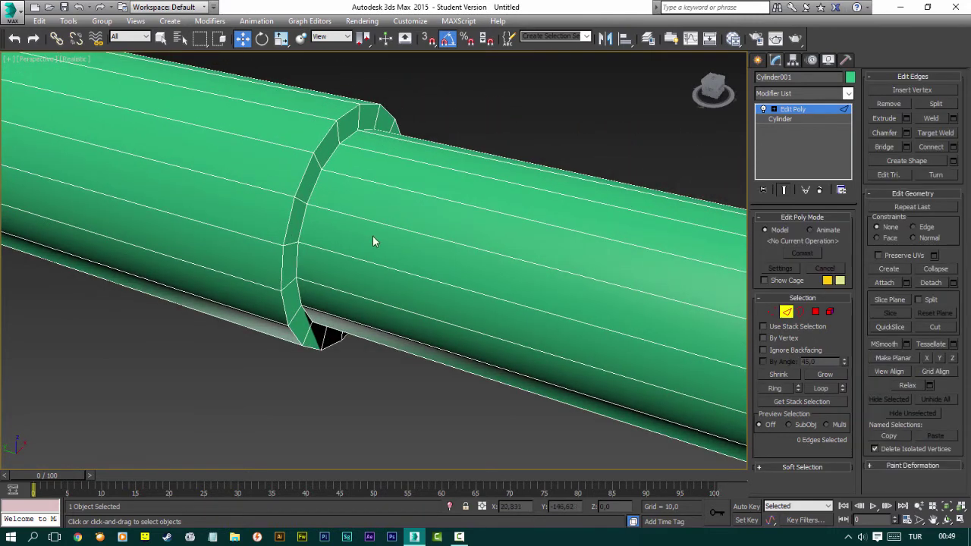
{"action": "left_click", "coordinate": [300, 220]}
{"action": "left_click", "coordinate": [817, 388]}
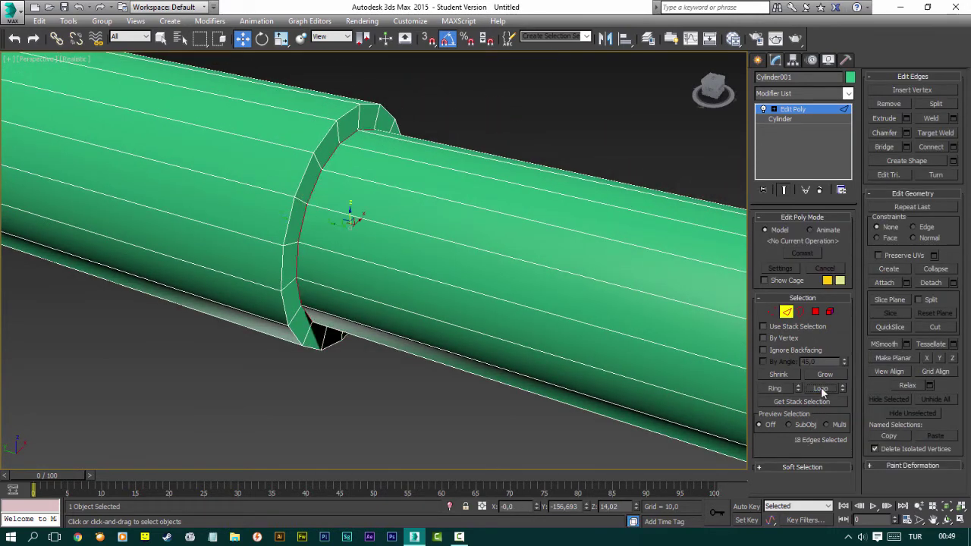
{"action": "left_click_drag", "start_coordinate": [332, 224], "coordinate": [402, 258]}
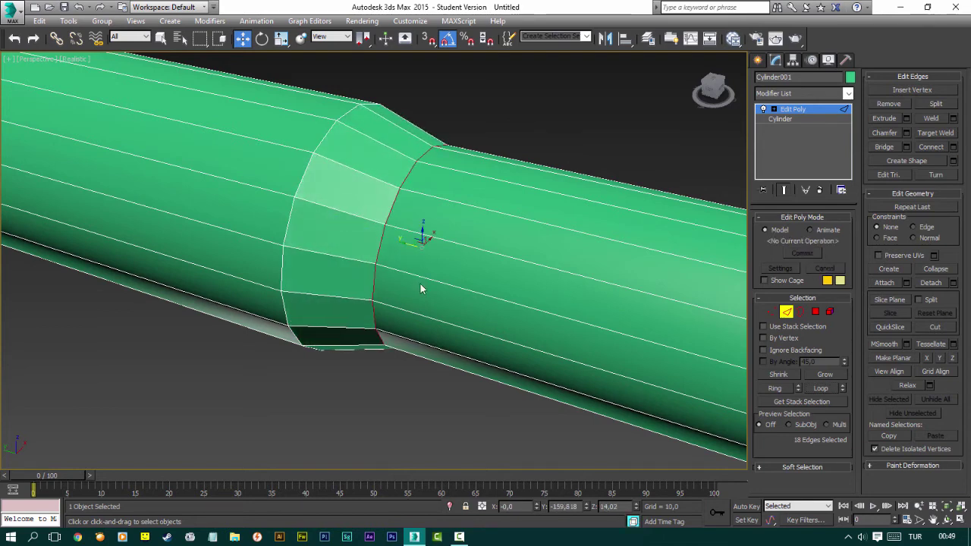
Slide the edge loop at the groove's other end along the shaft into a matching slope.
{"action": "scroll", "coordinate": [423, 284], "scroll_direction": "down", "scroll_amount": 5}
{"action": "mouse_move", "coordinate": [481, 234]}
{"action": "middle_mouse_down", "text": "alt"}
{"action": "mouse_move", "coordinate": [271, 293]}
{"action": "mouse_move", "coordinate": [327, 272]}
{"action": "middle_mouse_up", "text": "alt"}
{"action": "scroll", "coordinate": [327, 272], "scroll_direction": "up", "scroll_amount": 3}
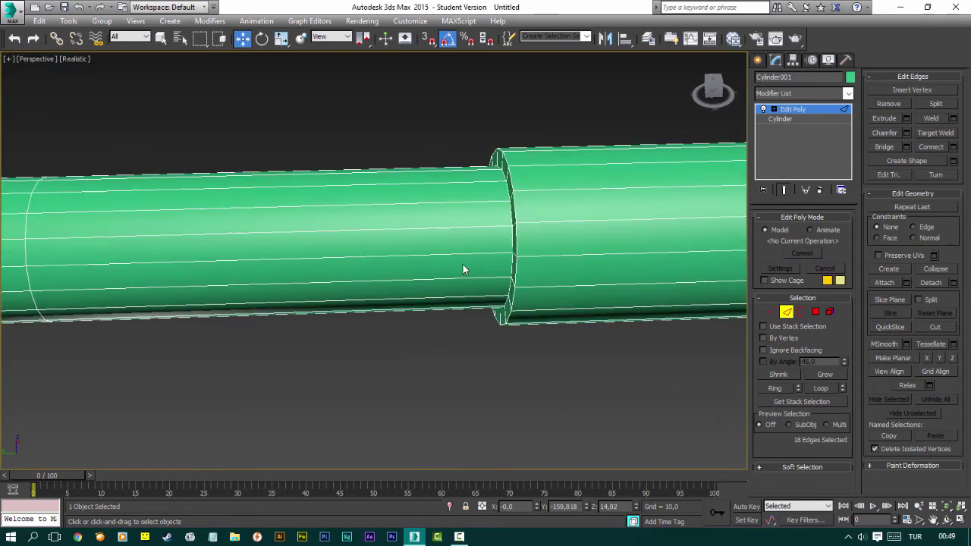
{"action": "middle_click_drag", "start_coordinate": [455, 189], "coordinate": [485, 176], "text": "alt"}
{"action": "scroll", "coordinate": [486, 181], "scroll_direction": "up", "scroll_amount": 3}
{"action": "left_click", "coordinate": [482, 161]}
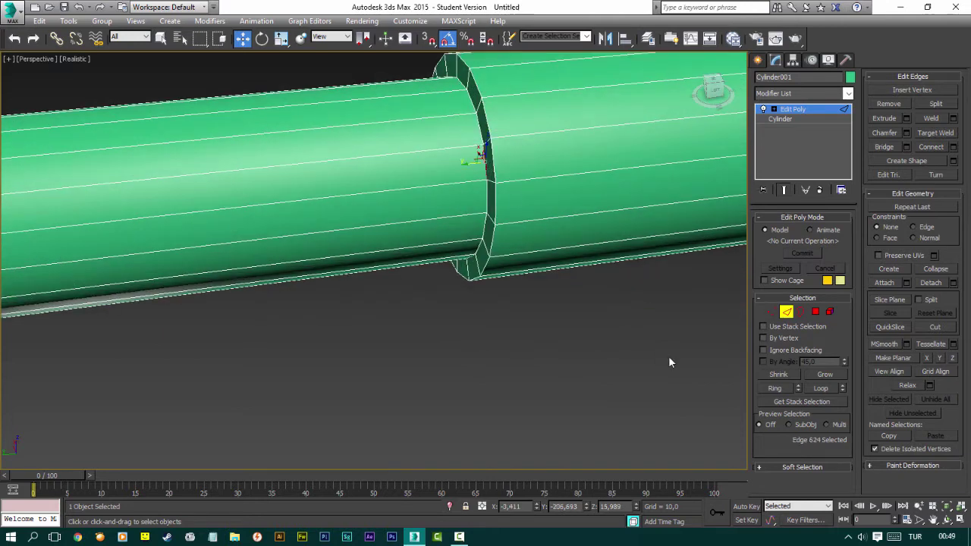
{"action": "left_click", "coordinate": [819, 387]}
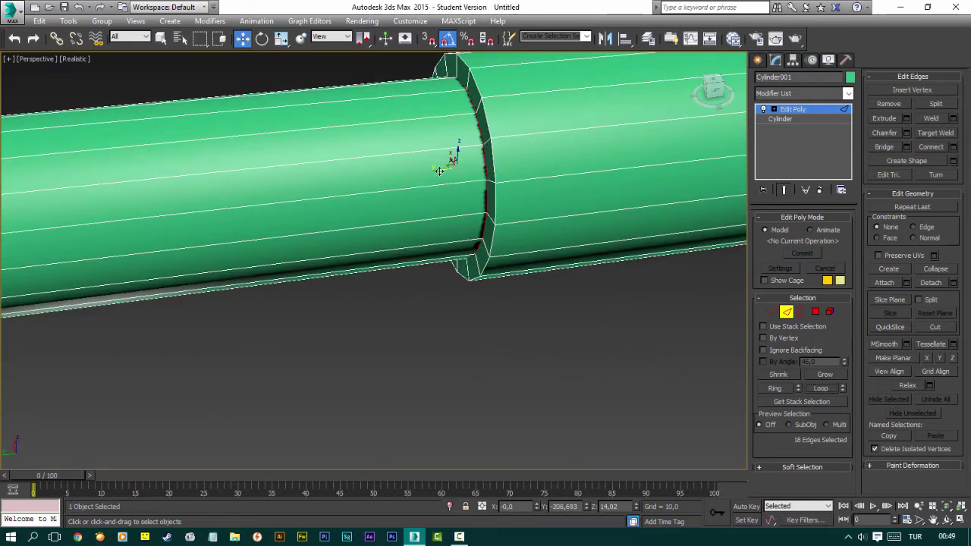
{"action": "left_click_drag", "start_coordinate": [439, 171], "coordinate": [373, 176]}
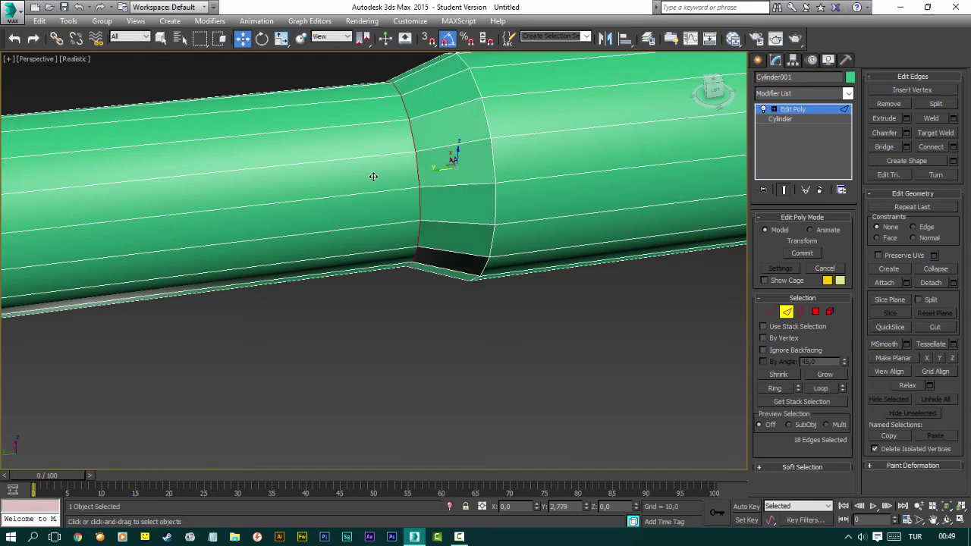
{"action": "scroll", "coordinate": [386, 163], "scroll_direction": "down", "scroll_amount": 3}
{"action": "middle_click_drag", "start_coordinate": [455, 228], "coordinate": [478, 335], "text": "alt"}
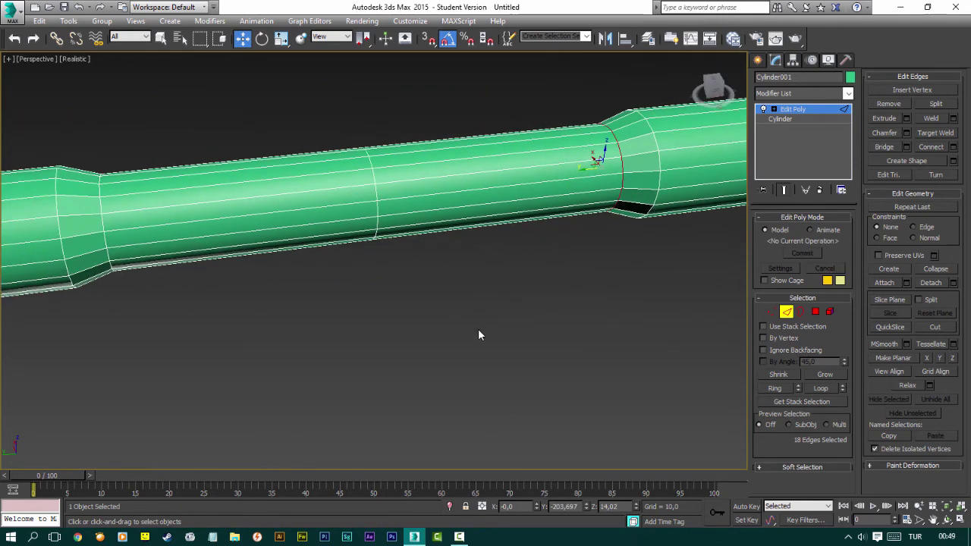
{"action": "left_click", "coordinate": [479, 335]}
Add a Smooth modifier with Auto Smooth enabled to the shaft.
{"action": "left_click", "coordinate": [675, 310]}
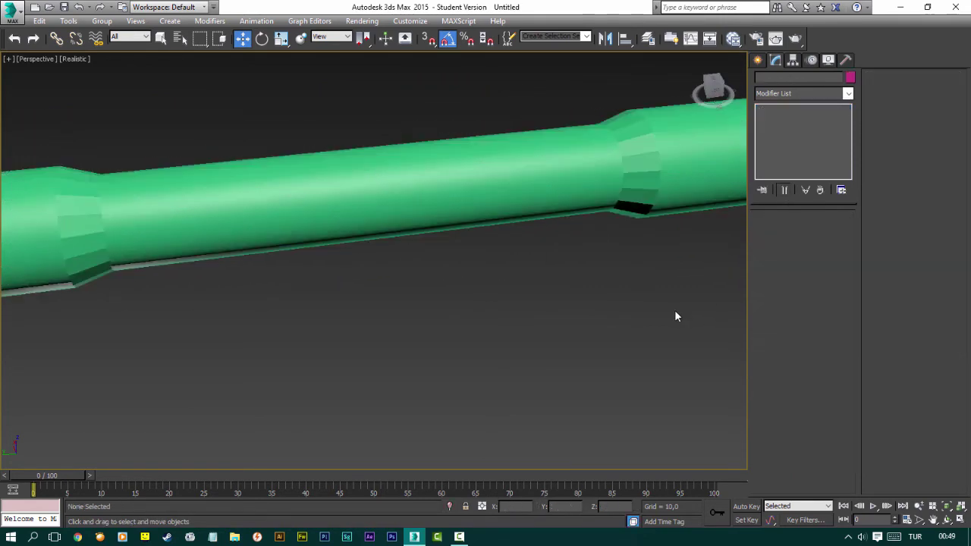
{"action": "middle_click_drag", "start_coordinate": [675, 309], "coordinate": [509, 225], "text": "alt"}
{"action": "middle_click_drag", "start_coordinate": [536, 183], "coordinate": [570, 218], "text": "alt"}
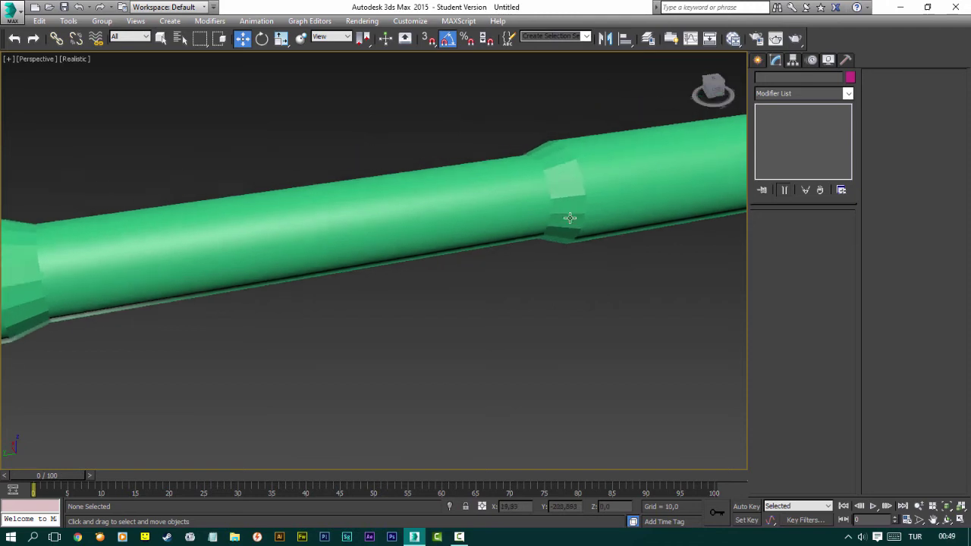
{"action": "left_click", "coordinate": [572, 160]}
{"action": "left_click", "coordinate": [796, 94]}
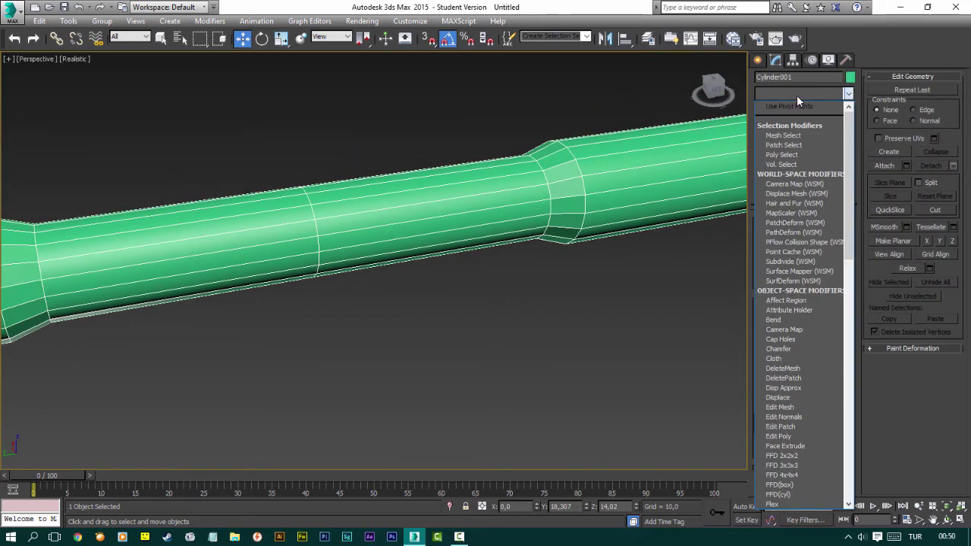
{"action": "key", "text": "s"}
{"action": "key", "text": "s"}
{"action": "key", "text": "s"}
{"action": "key", "text": "s"}
{"action": "key", "text": "s"}
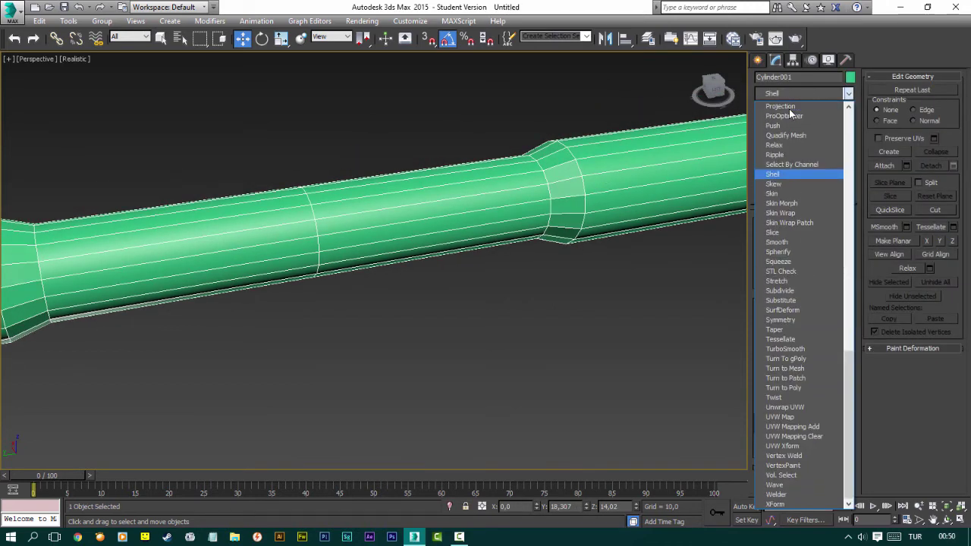
{"action": "key", "text": "s"}
{"action": "left_click", "coordinate": [775, 242]}
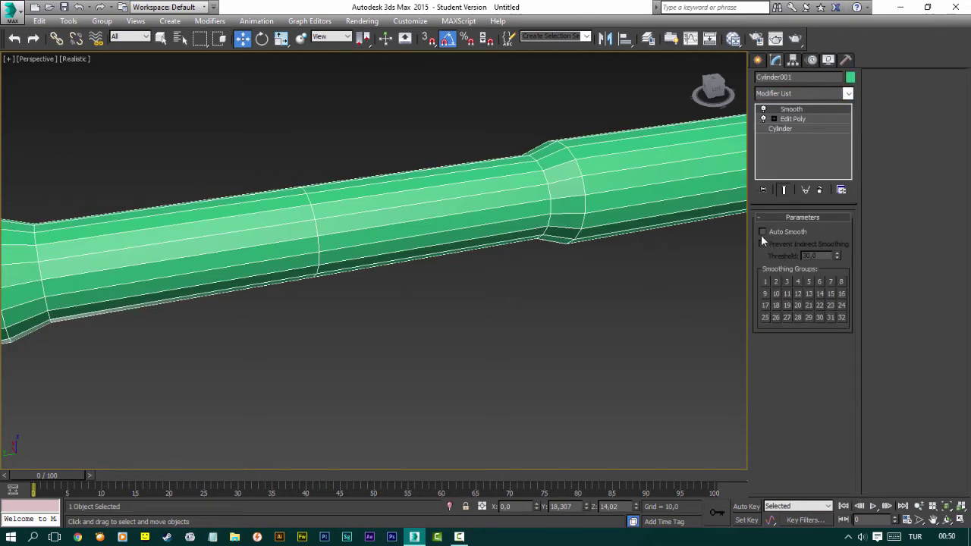
{"action": "left_click", "coordinate": [762, 231]}
{"action": "left_click", "coordinate": [630, 266]}
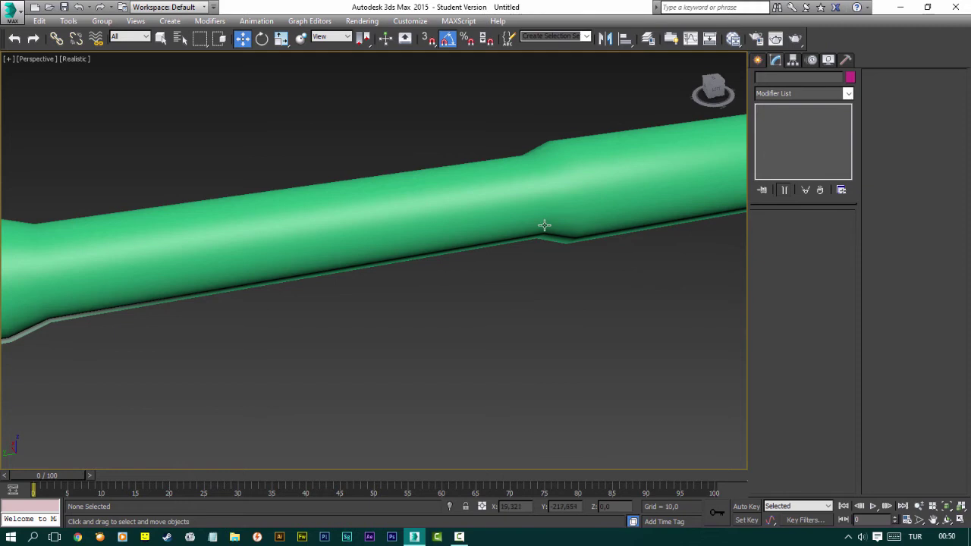
{"action": "mouse_move", "coordinate": [544, 225]}
{"action": "middle_mouse_down", "text": "alt"}
{"action": "mouse_move", "coordinate": [395, 236]}
{"action": "mouse_move", "coordinate": [50, 183]}
{"action": "mouse_move", "coordinate": [338, 190]}
{"action": "middle_mouse_up", "text": "alt"}
Shift-drag a copy of the small gray ring band along the shaft.
{"action": "left_click", "coordinate": [194, 198]}
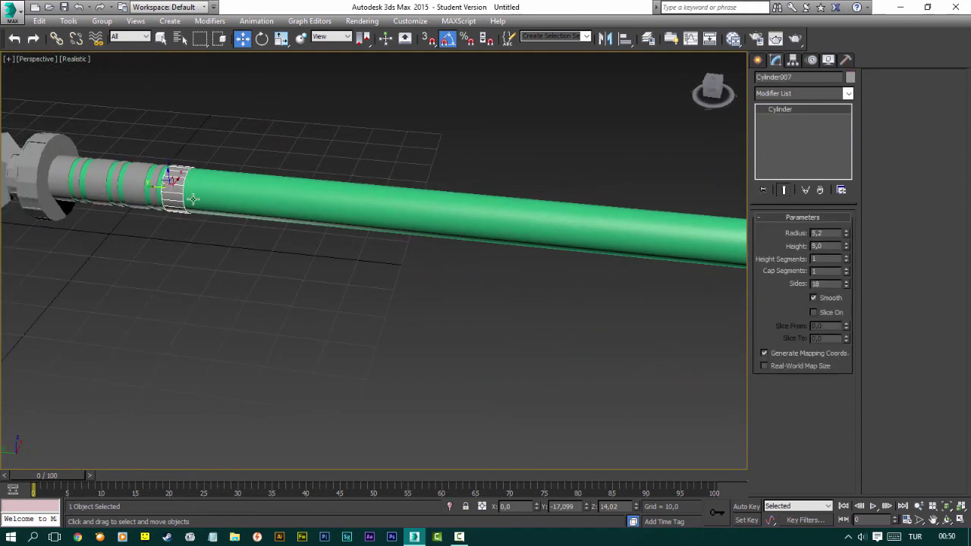
{"action": "left_click_drag", "start_coordinate": [161, 184], "coordinate": [715, 231], "text": "shift"}
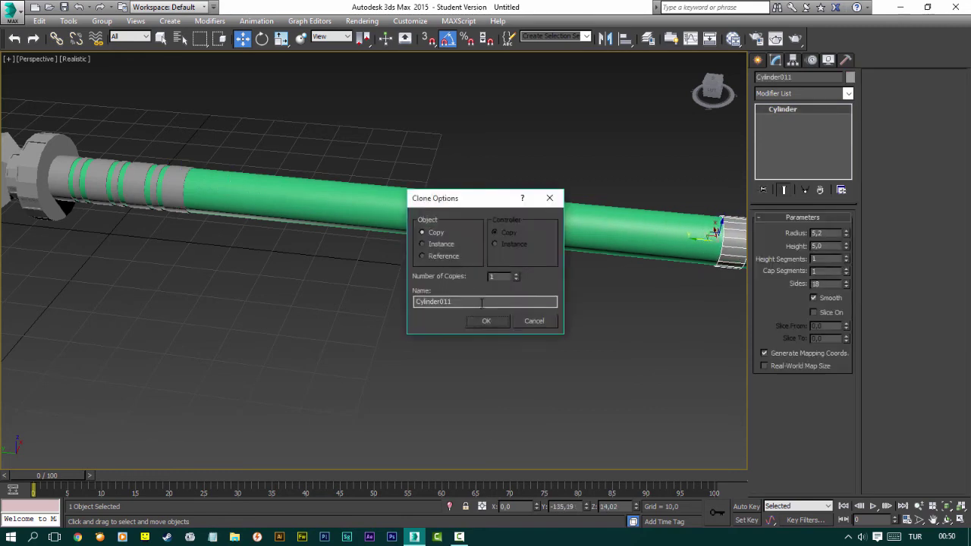
{"action": "key", "text": "Return"}
{"action": "scroll", "coordinate": [451, 246], "scroll_direction": "up", "scroll_amount": 3}
{"action": "scroll", "coordinate": [451, 245], "scroll_direction": "up", "scroll_amount": 2}
{"action": "scroll", "coordinate": [451, 246], "scroll_direction": "up", "scroll_amount": 2}
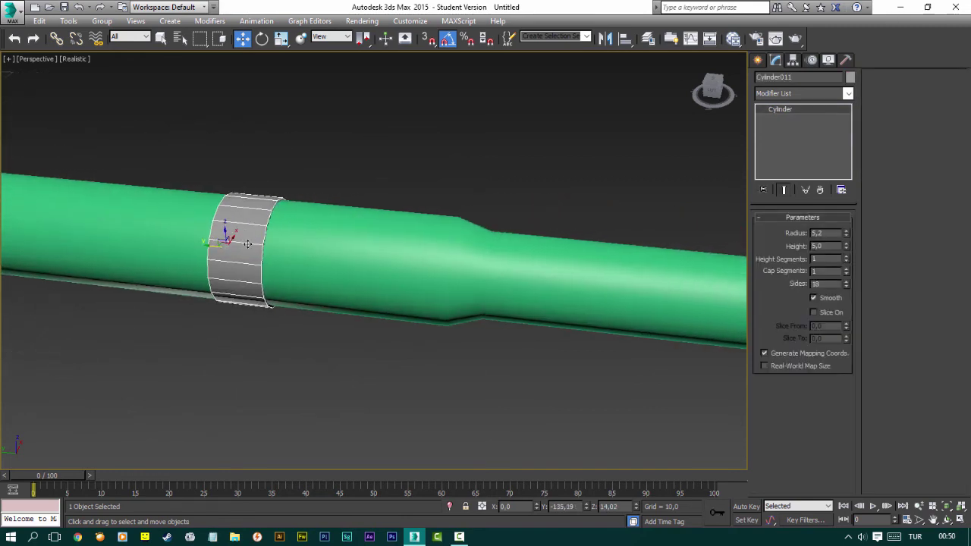
{"action": "mouse_move", "coordinate": [209, 243]}
{"action": "left_mouse_down"}
{"action": "mouse_move", "coordinate": [243, 232]}
{"action": "mouse_move", "coordinate": [328, 258]}
{"action": "mouse_move", "coordinate": [398, 260]}
{"action": "left_mouse_up"}
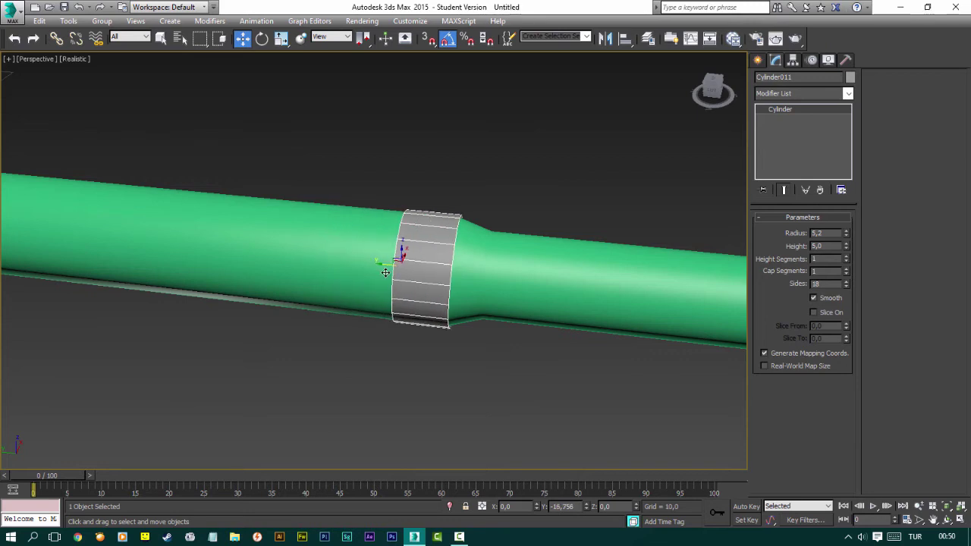
Set the band copy's radius to 5,5 and seat it over the shaft's narrowing.
{"action": "scroll", "coordinate": [382, 284], "scroll_direction": "up", "scroll_amount": 2}
{"action": "scroll", "coordinate": [383, 284], "scroll_direction": "up", "scroll_amount": 1}
{"action": "type", "text": "5,5"}
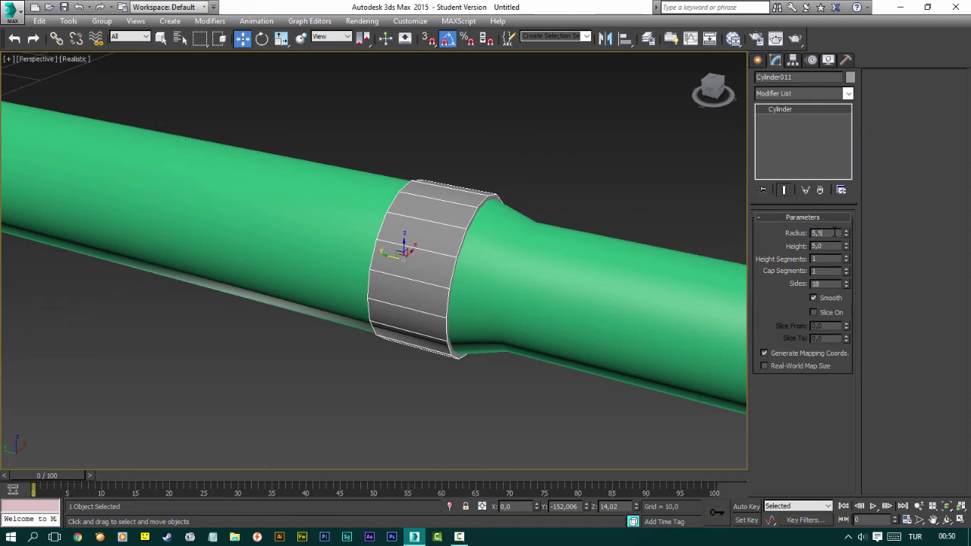
{"action": "key", "text": "Return"}
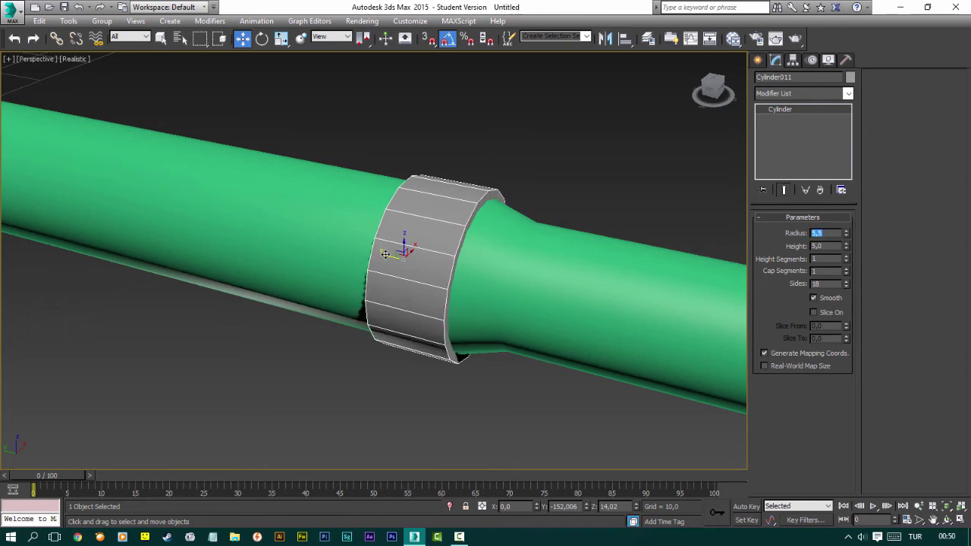
{"action": "left_click_drag", "start_coordinate": [393, 271], "coordinate": [389, 254]}
{"action": "middle_click_drag", "start_coordinate": [388, 255], "coordinate": [427, 254], "text": "alt"}
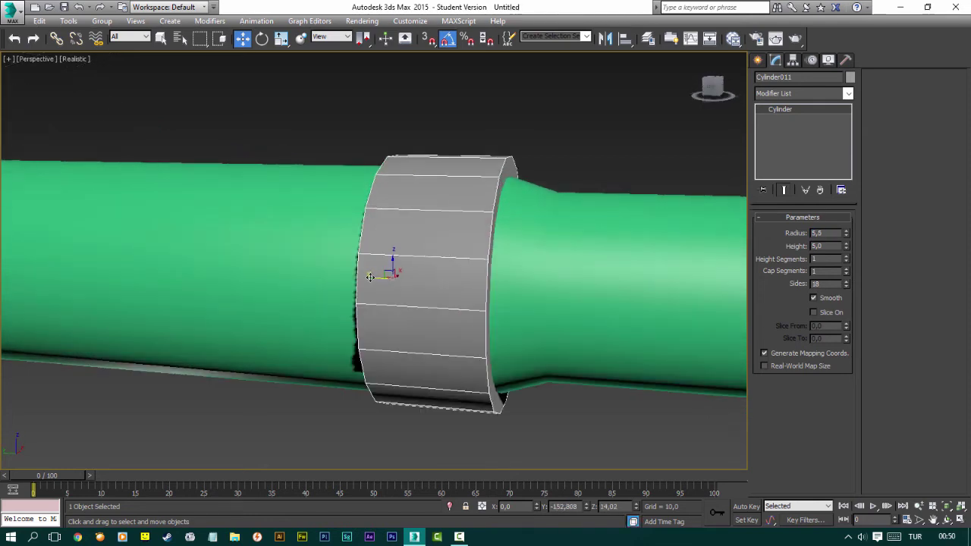
{"action": "mouse_move", "coordinate": [370, 277]}
{"action": "left_mouse_down"}
{"action": "mouse_move", "coordinate": [401, 281]}
{"action": "mouse_move", "coordinate": [336, 273]}
{"action": "mouse_move", "coordinate": [346, 277]}
{"action": "left_mouse_up"}
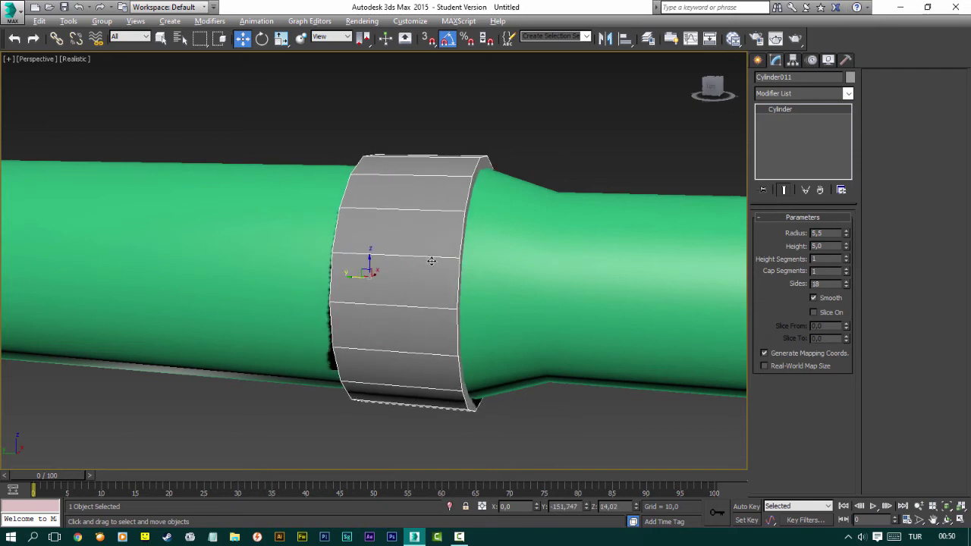
{"action": "mouse_move", "coordinate": [431, 261]}
{"action": "middle_mouse_down", "text": "alt"}
{"action": "mouse_move", "coordinate": [418, 265]}
{"action": "mouse_move", "coordinate": [440, 254]}
{"action": "middle_mouse_up", "text": "alt"}
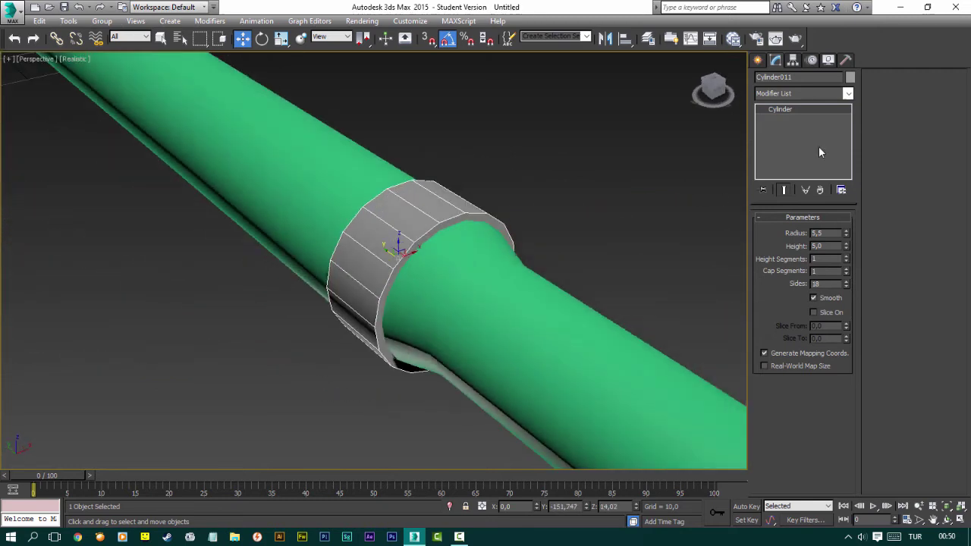
{"action": "left_click", "coordinate": [642, 166]}
{"action": "left_click", "coordinate": [758, 62]}
Create a small Extended Primitives Hedra pyramid in empty space.
{"action": "left_click", "coordinate": [778, 97]}
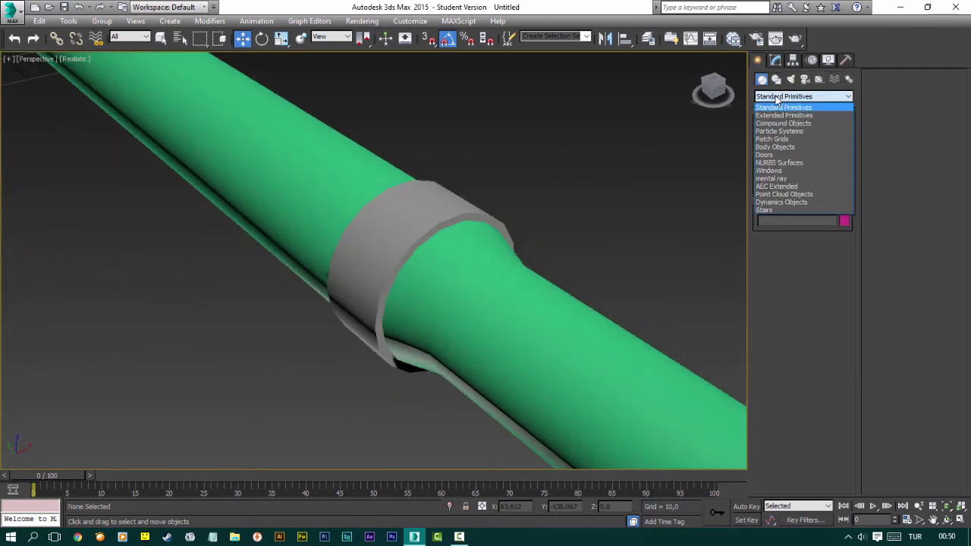
{"action": "left_click", "coordinate": [778, 107]}
{"action": "left_click", "coordinate": [778, 96]}
{"action": "left_click", "coordinate": [778, 116]}
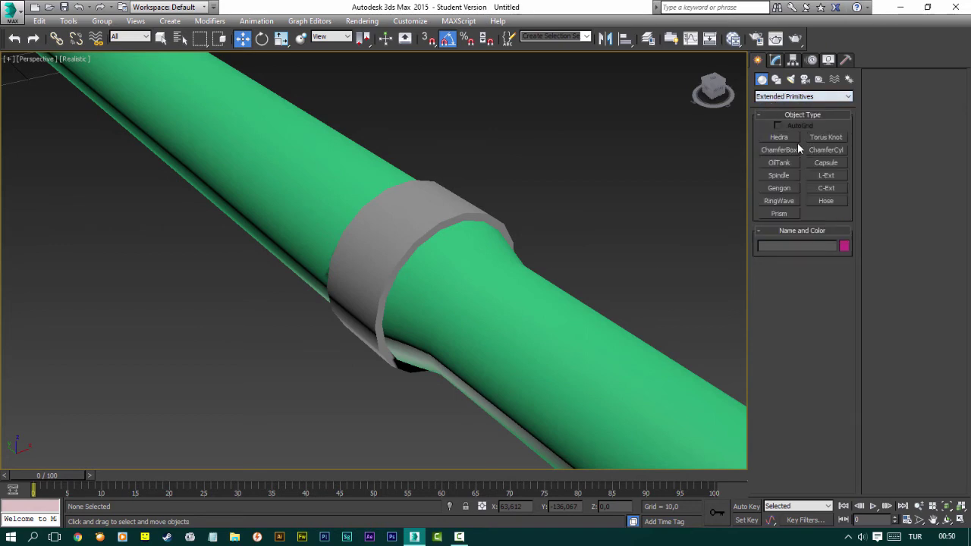
{"action": "left_click", "coordinate": [780, 137]}
{"action": "middle_click_drag", "start_coordinate": [481, 263], "coordinate": [534, 231]}
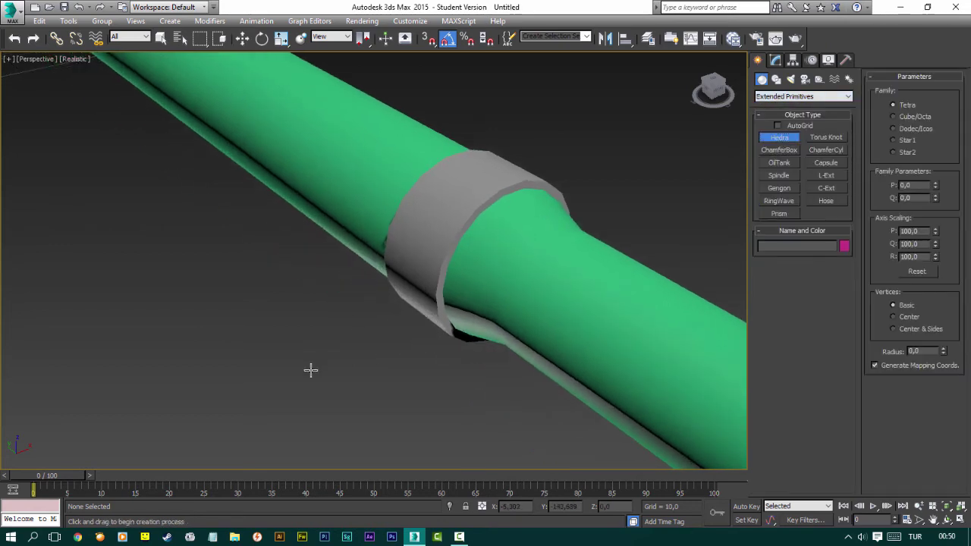
{"action": "left_click_drag", "start_coordinate": [310, 370], "coordinate": [314, 376]}
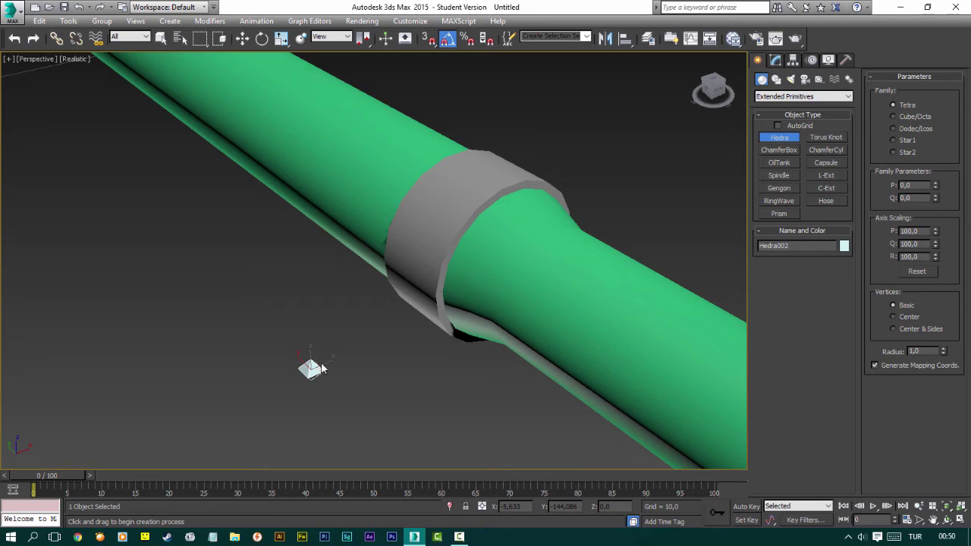
{"action": "key", "text": "w"}
Align the pyramid to the band's center and raise it onto the band's top.
{"action": "left_click", "coordinate": [625, 39]}
{"action": "left_click", "coordinate": [491, 185]}
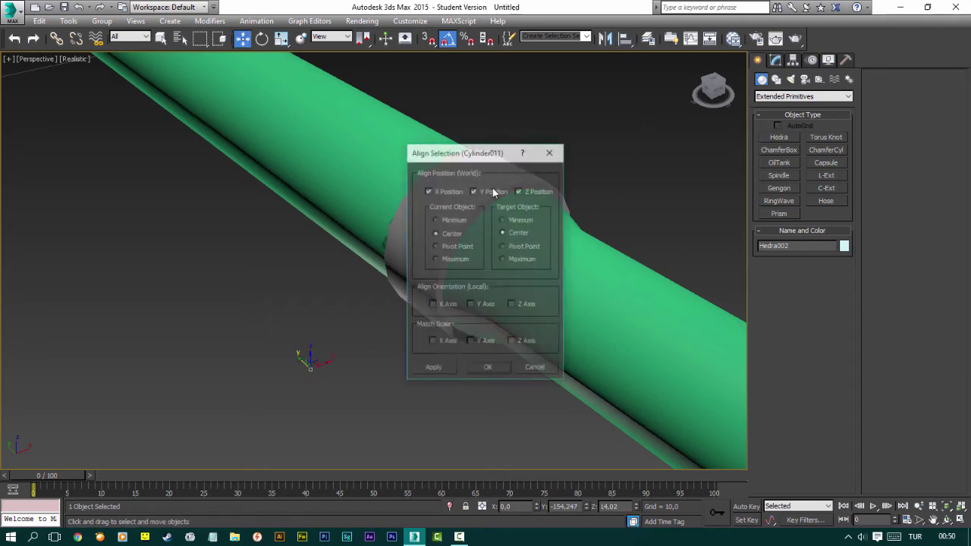
{"action": "left_click", "coordinate": [486, 368]}
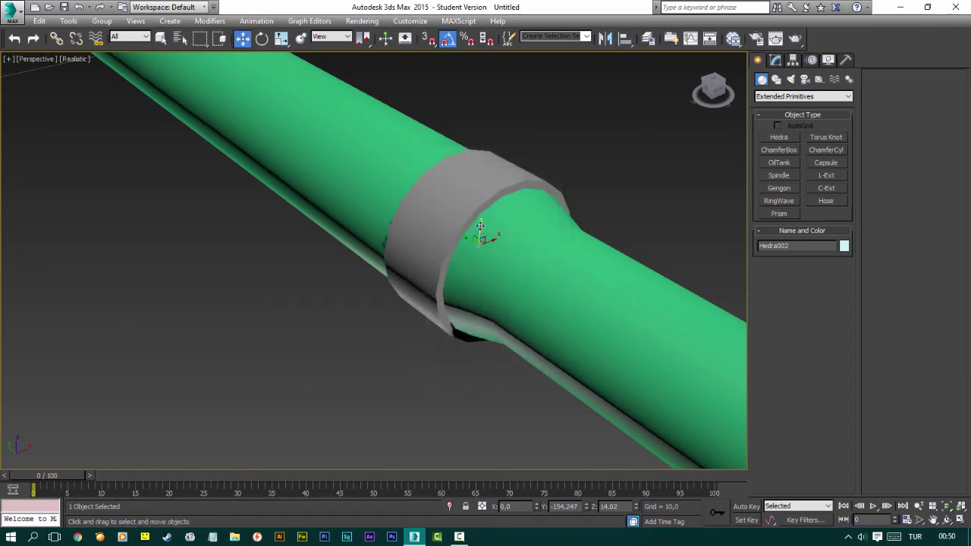
{"action": "mouse_move", "coordinate": [480, 226]}
{"action": "left_mouse_down"}
{"action": "mouse_move", "coordinate": [488, 160]}
{"action": "mouse_move", "coordinate": [475, 161]}
{"action": "left_mouse_up"}
{"action": "scroll", "coordinate": [483, 159], "scroll_direction": "up", "scroll_amount": 2}
{"action": "scroll", "coordinate": [483, 163], "scroll_direction": "up", "scroll_amount": 1}
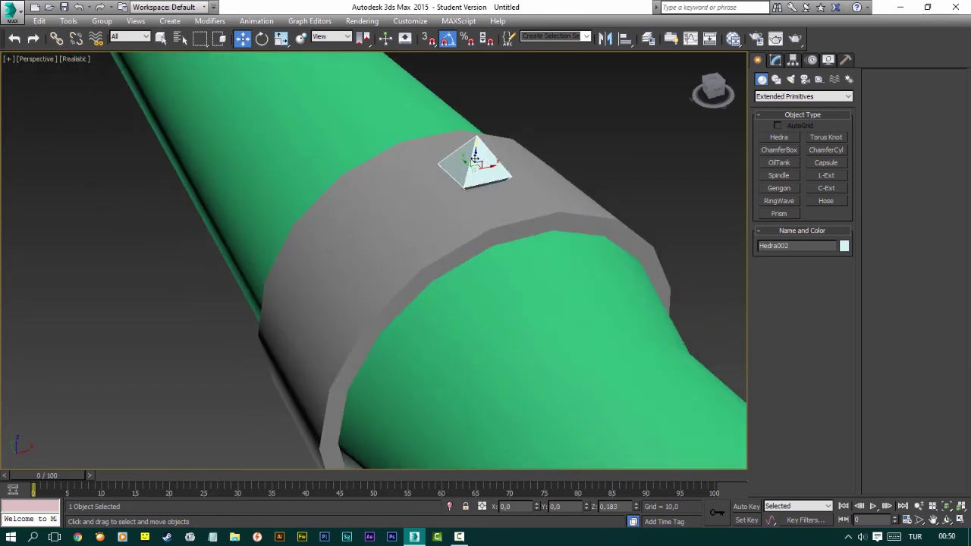
Shift-move a copy of the pyramid down onto the band's underside.
{"action": "middle_click_drag", "start_coordinate": [475, 152], "coordinate": [469, 119], "text": "alt"}
{"action": "mouse_move", "coordinate": [469, 119]}
{"action": "left_mouse_down", "text": "shift"}
{"action": "mouse_move", "coordinate": [474, 356]}
{"action": "mouse_move", "coordinate": [487, 376]}
{"action": "left_mouse_up", "text": "shift"}
{"action": "left_click", "coordinate": [483, 321]}
{"action": "mouse_move", "coordinate": [483, 321]}
{"action": "middle_mouse_down", "text": "alt"}
{"action": "mouse_move", "coordinate": [503, 332]}
{"action": "mouse_move", "coordinate": [478, 310]}
{"action": "middle_mouse_up", "text": "alt"}
{"action": "left_click_drag", "start_coordinate": [454, 250], "coordinate": [456, 258]}
{"action": "middle_click_drag", "start_coordinate": [455, 258], "coordinate": [431, 195], "text": "alt"}
Shift-rotate both pyramids in 30° clones all the way around the band.
{"action": "left_click", "coordinate": [434, 198], "text": "ctrl"}
{"action": "scroll", "coordinate": [434, 197], "scroll_direction": "up", "scroll_amount": 2}
{"action": "key", "text": "e"}
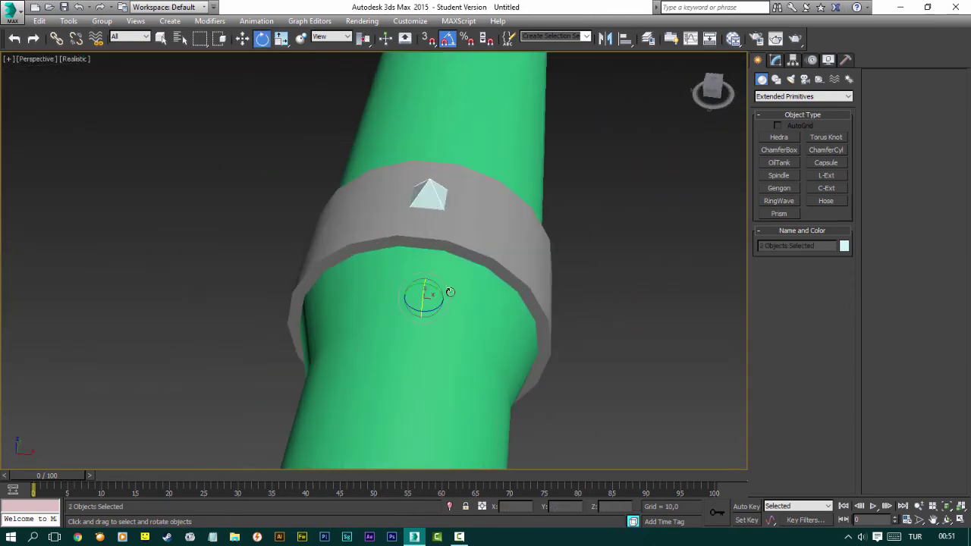
{"action": "left_click_drag", "start_coordinate": [433, 292], "coordinate": [450, 294], "text": "shift"}
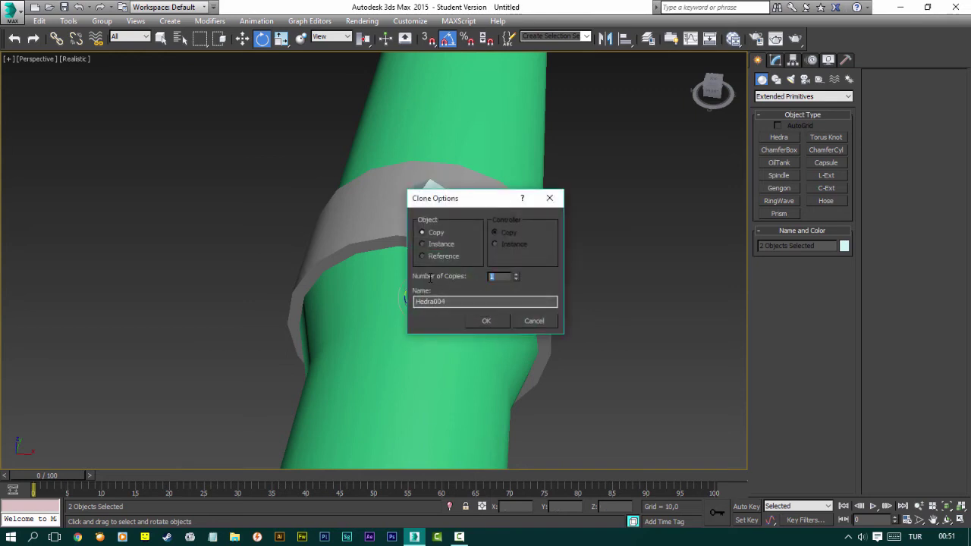
{"action": "left_click", "coordinate": [479, 320]}
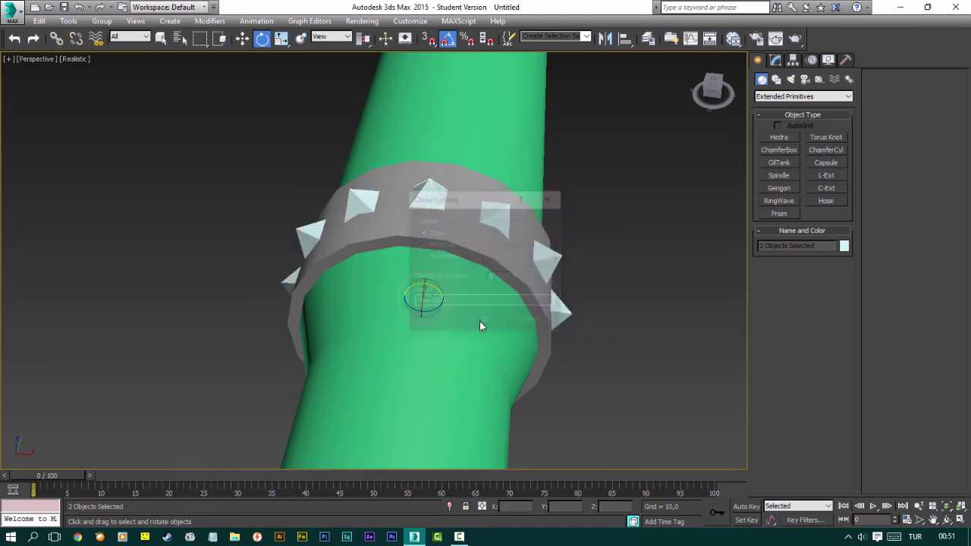
{"action": "left_click", "coordinate": [685, 206]}
{"action": "mouse_move", "coordinate": [686, 206]}
{"action": "middle_mouse_down", "text": "alt"}
{"action": "mouse_move", "coordinate": [473, 258]}
{"action": "mouse_move", "coordinate": [570, 238]}
{"action": "mouse_move", "coordinate": [516, 301]}
{"action": "middle_mouse_up", "text": "alt"}
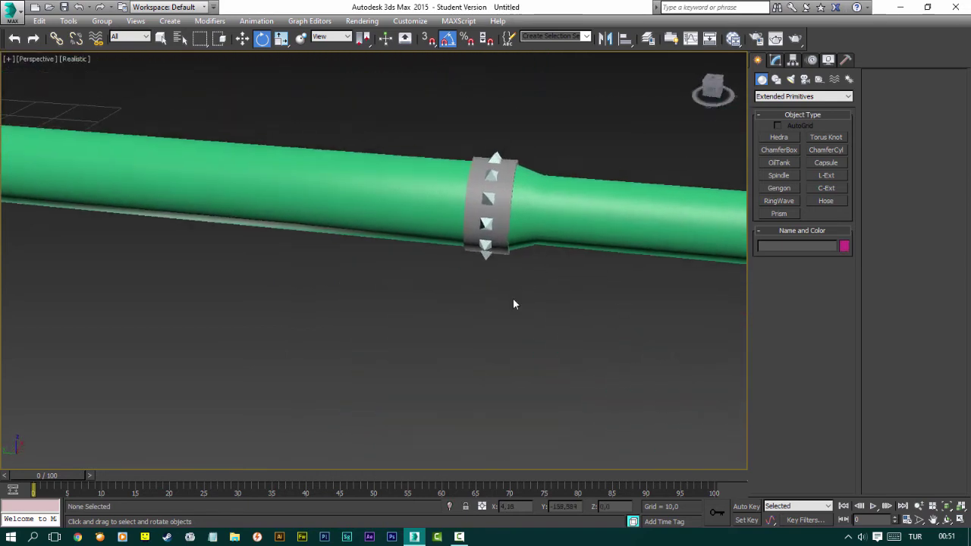
Select the band and its studs, excluding the shaft, and Shift-drag a copy along the shaft.
{"action": "key", "text": "ctrl+a"}
{"action": "left_click", "coordinate": [550, 194], "text": "alt"}
{"action": "key", "text": "w"}
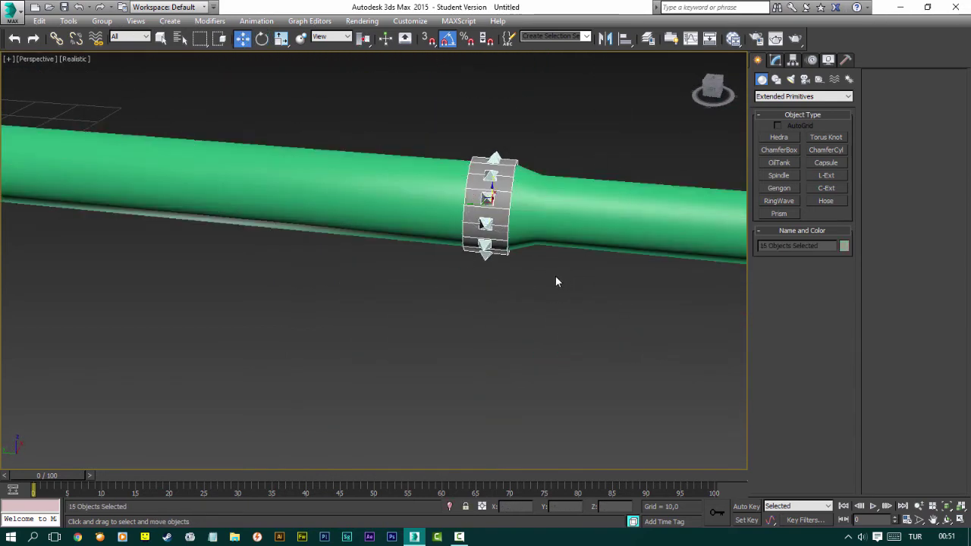
{"action": "mouse_move", "coordinate": [556, 276]}
{"action": "middle_mouse_down", "text": "alt"}
{"action": "mouse_move", "coordinate": [423, 272]}
{"action": "mouse_move", "coordinate": [285, 239]}
{"action": "middle_mouse_up", "text": "alt"}
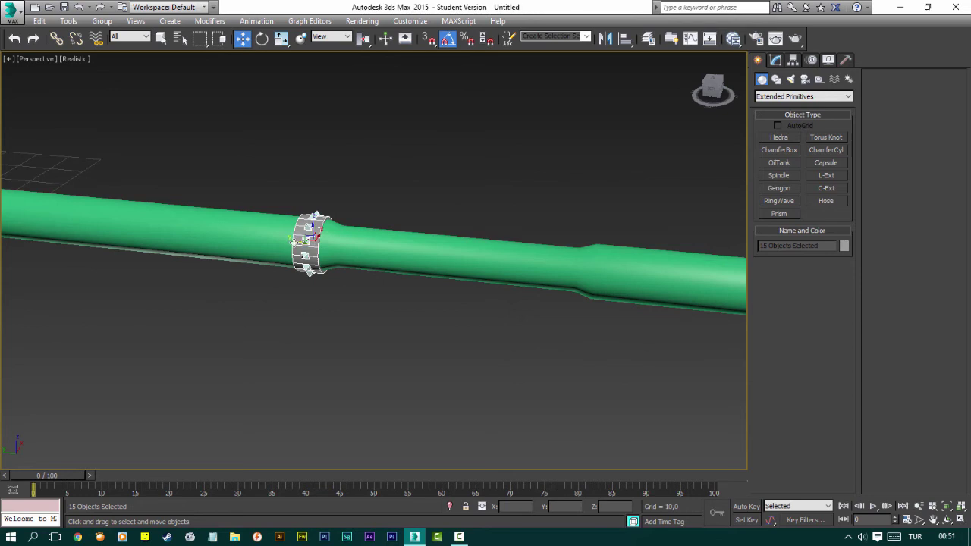
{"action": "left_click_drag", "start_coordinate": [294, 242], "coordinate": [588, 275], "text": "shift"}
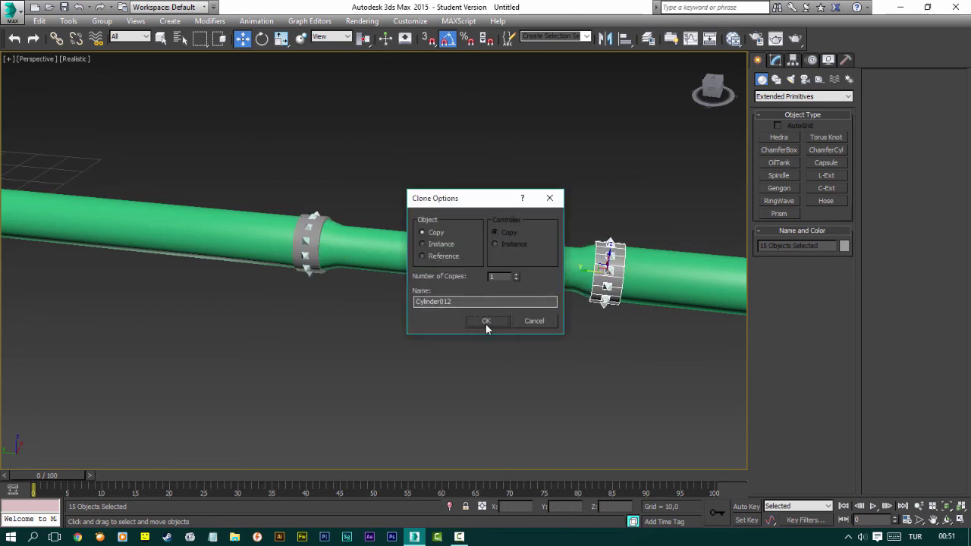
{"action": "left_click", "coordinate": [486, 322]}
Seat the copied spiked band on the shaft's narrowing at the groove's other end.
{"action": "scroll", "coordinate": [577, 273], "scroll_direction": "up", "scroll_amount": 2}
{"action": "scroll", "coordinate": [559, 271], "scroll_direction": "up", "scroll_amount": 2}
{"action": "scroll", "coordinate": [531, 266], "scroll_direction": "up", "scroll_amount": 2}
{"action": "scroll", "coordinate": [475, 271], "scroll_direction": "up", "scroll_amount": 1}
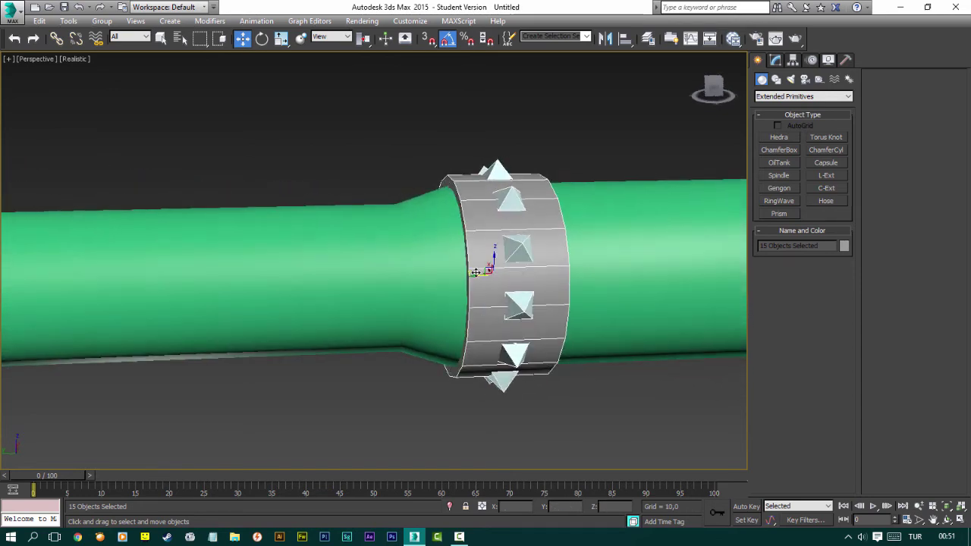
{"action": "left_click_drag", "start_coordinate": [476, 272], "coordinate": [478, 277]}
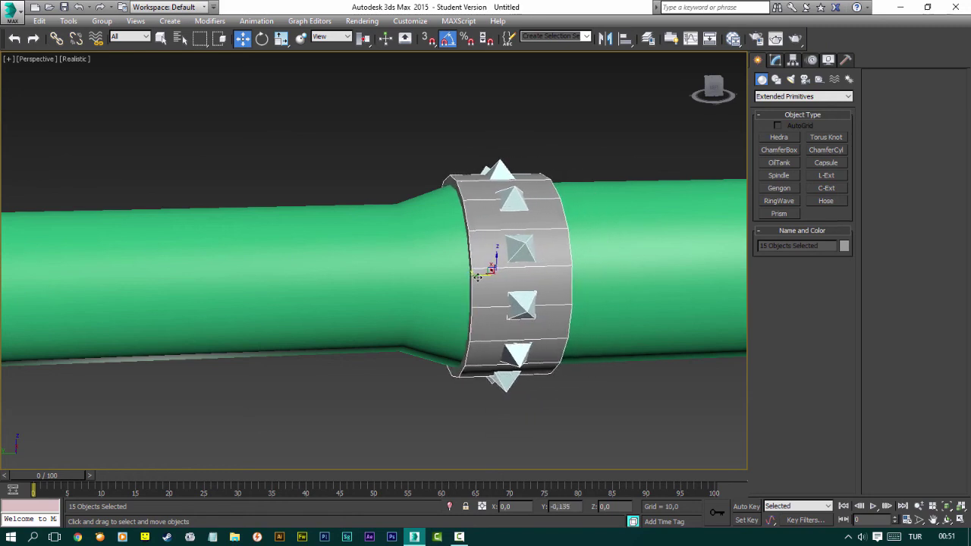
{"action": "left_click", "coordinate": [371, 417]}
{"action": "scroll", "coordinate": [405, 382], "scroll_direction": "down", "scroll_amount": 3}
{"action": "scroll", "coordinate": [386, 384], "scroll_direction": "down", "scroll_amount": 2}
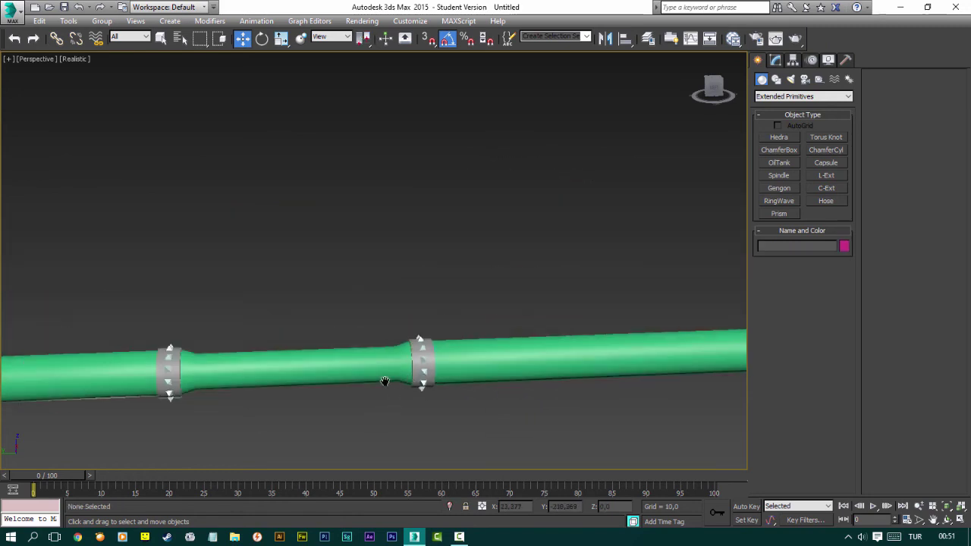
{"action": "scroll", "coordinate": [327, 369], "scroll_direction": "down", "scroll_amount": 1}
{"action": "scroll", "coordinate": [327, 369], "scroll_direction": "down", "scroll_amount": 2}
Copy the plain ring near the shaft's end toward the shaft's far end.
{"action": "left_click", "coordinate": [167, 351]}
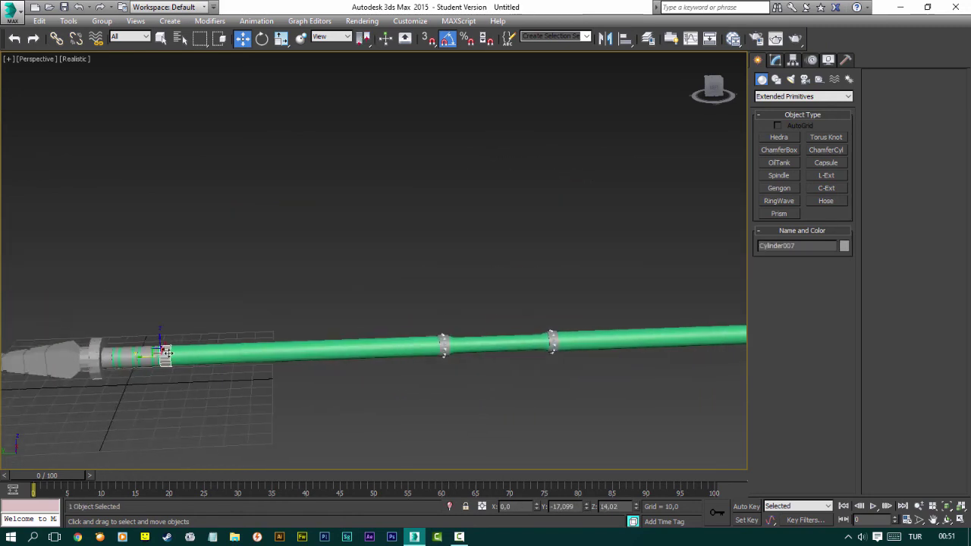
{"action": "left_click_drag", "start_coordinate": [145, 356], "coordinate": [714, 334], "text": "shift"}
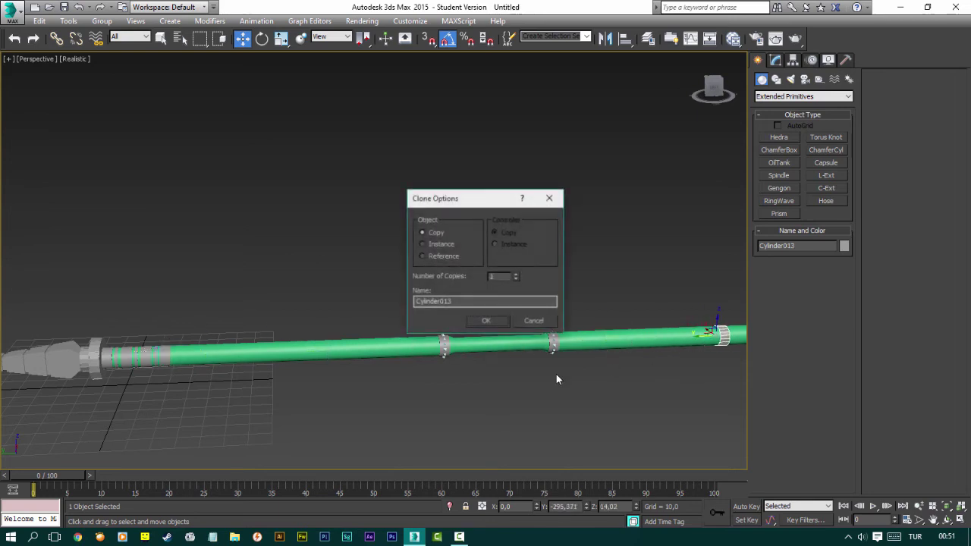
{"action": "left_click", "coordinate": [486, 321]}
Seat the new ring flush with the shaft's end and set its radius to 7.
{"action": "scroll", "coordinate": [470, 346], "scroll_direction": "up", "scroll_amount": 5}
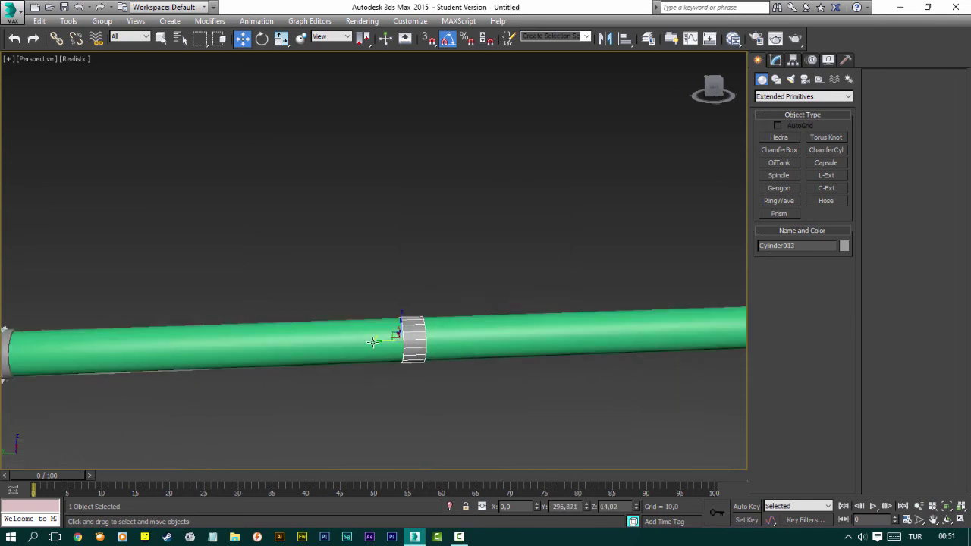
{"action": "mouse_move", "coordinate": [501, 338]}
{"action": "left_mouse_down"}
{"action": "mouse_move", "coordinate": [351, 336]}
{"action": "mouse_move", "coordinate": [464, 324]}
{"action": "left_mouse_up"}
{"action": "scroll", "coordinate": [350, 336], "scroll_direction": "up", "scroll_amount": 3}
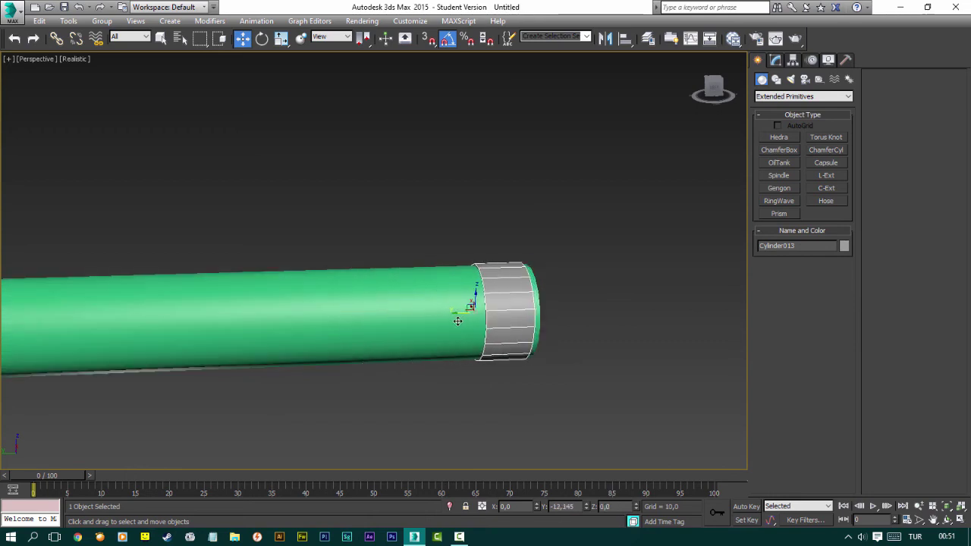
{"action": "middle_click_drag", "start_coordinate": [463, 325], "coordinate": [469, 313], "text": "alt"}
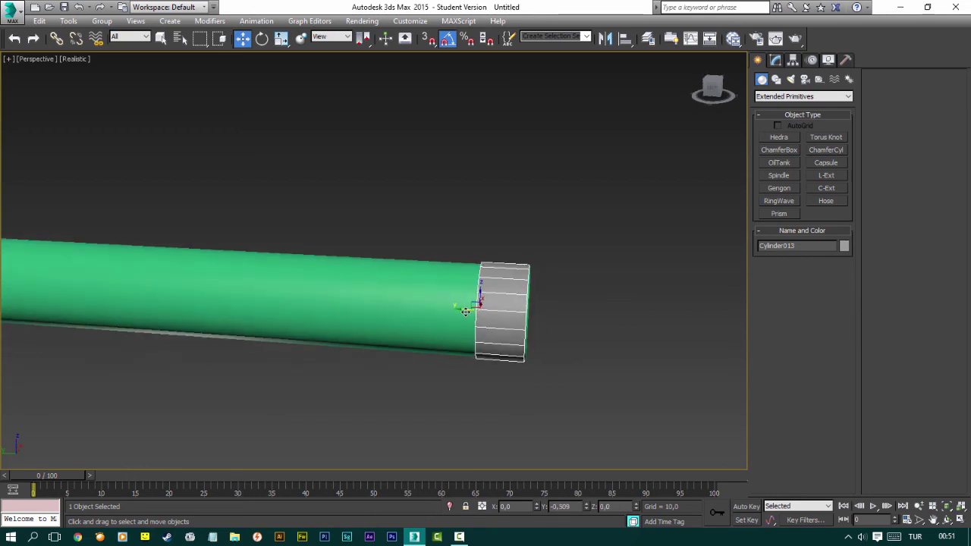
{"action": "left_click_drag", "start_coordinate": [461, 311], "coordinate": [471, 310]}
{"action": "left_click", "coordinate": [776, 60]}
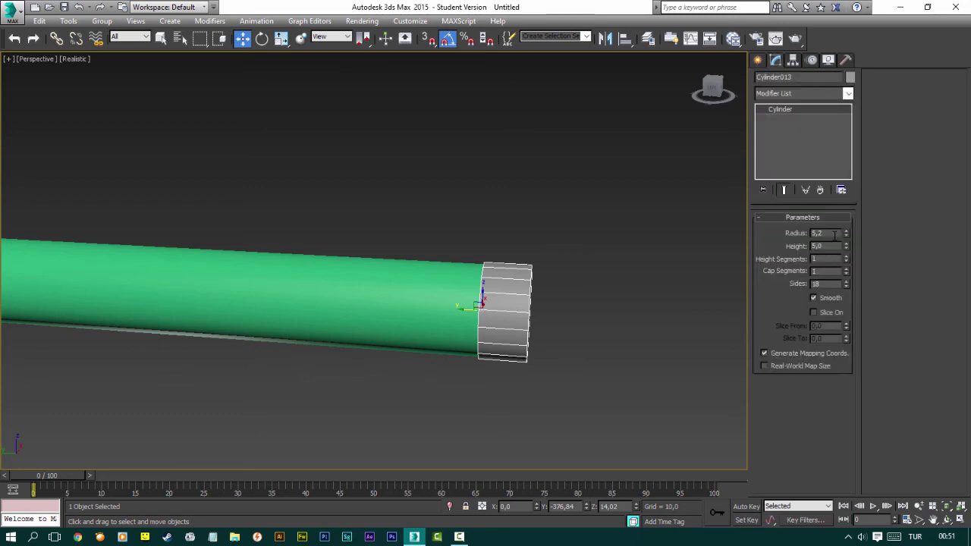
{"action": "type", "text": "7"}
{"action": "key", "text": "Return"}
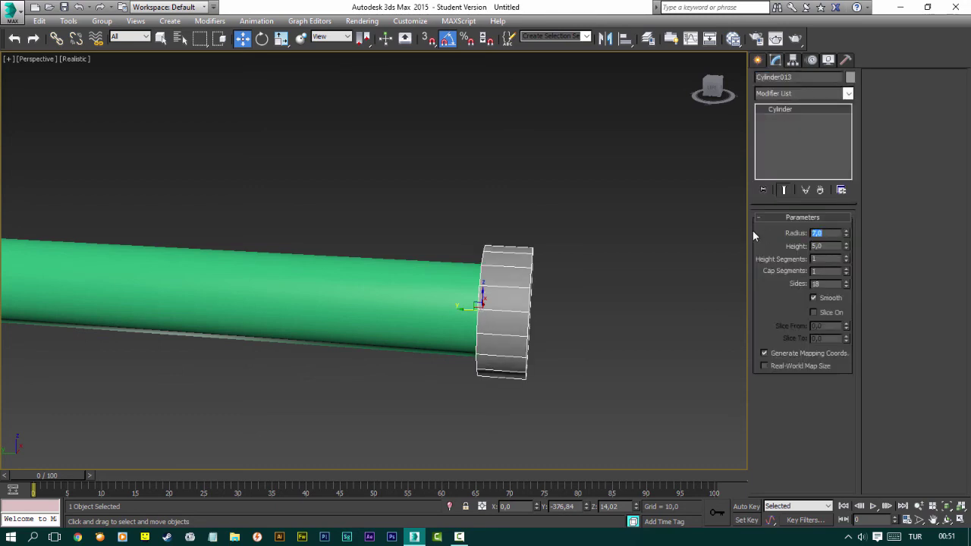
Shift-drag the ring further along the shaft to bring up Clone Options for another copy.
{"action": "middle_click_drag", "start_coordinate": [607, 197], "coordinate": [645, 194], "text": "alt"}
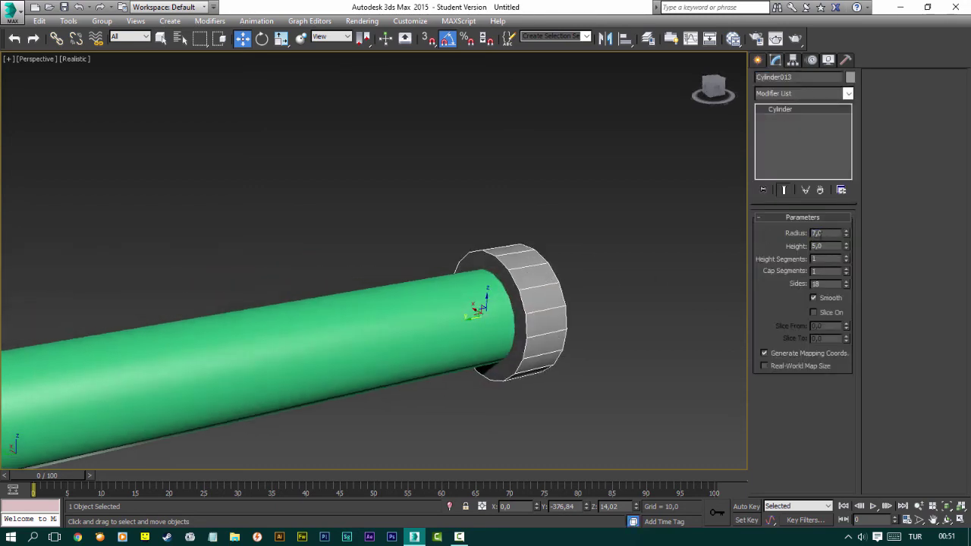
{"action": "scroll", "coordinate": [479, 320], "scroll_direction": "up", "scroll_amount": 3}
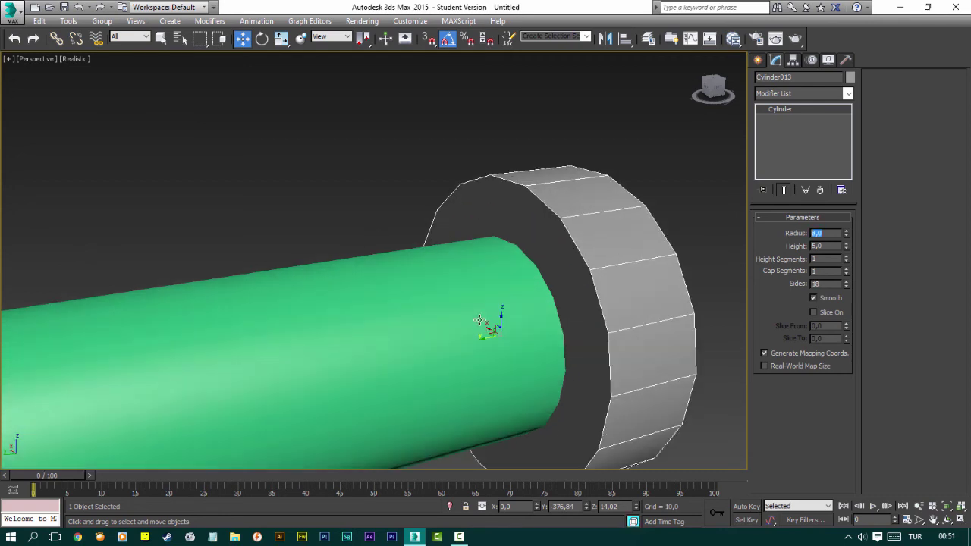
{"action": "middle_click_drag", "start_coordinate": [468, 339], "coordinate": [459, 319], "text": "alt"}
{"action": "scroll", "coordinate": [459, 319], "scroll_direction": "down", "scroll_amount": 2}
{"action": "mouse_move", "coordinate": [454, 320]}
{"action": "left_mouse_down", "text": "shift"}
{"action": "mouse_move", "coordinate": [367, 324]}
{"action": "mouse_move", "coordinate": [376, 322]}
{"action": "left_mouse_up", "text": "shift"}
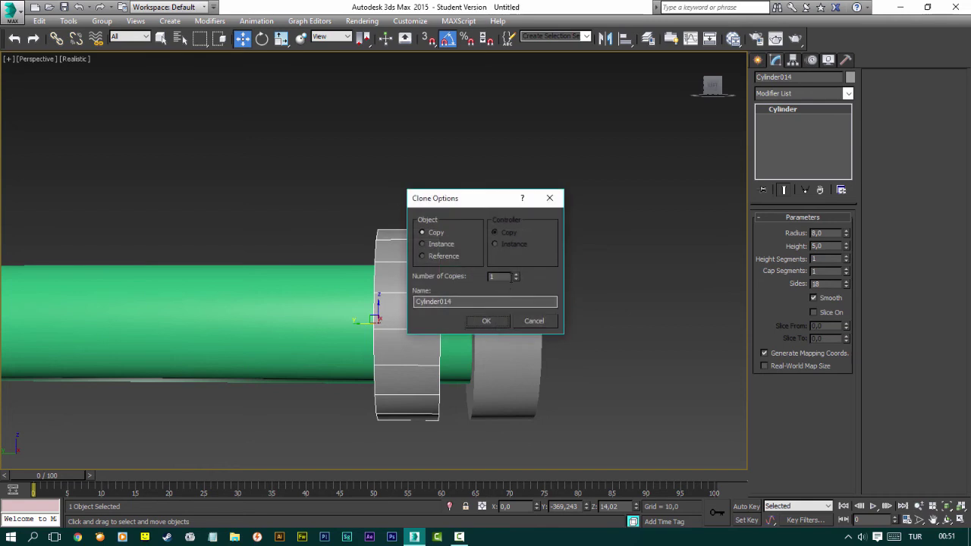
Make two ring copies and give the middle ring a radius of 4,8.
{"action": "left_click", "coordinate": [517, 275]}
{"action": "left_click", "coordinate": [487, 321]}
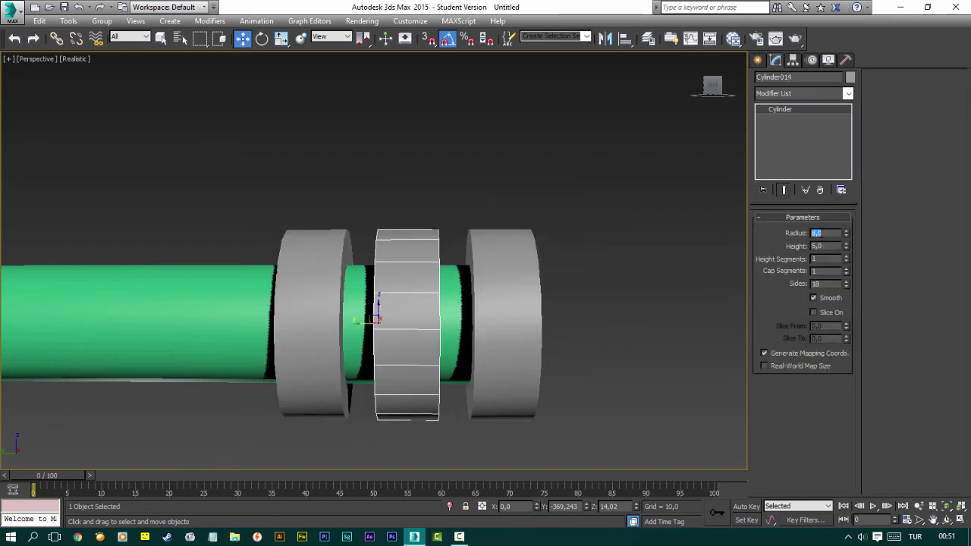
{"action": "type", "text": "4,8"}
{"action": "key", "text": "Return"}
Shrink the leftmost ring to radius 5 and height 5.
{"action": "left_click", "coordinate": [349, 288]}
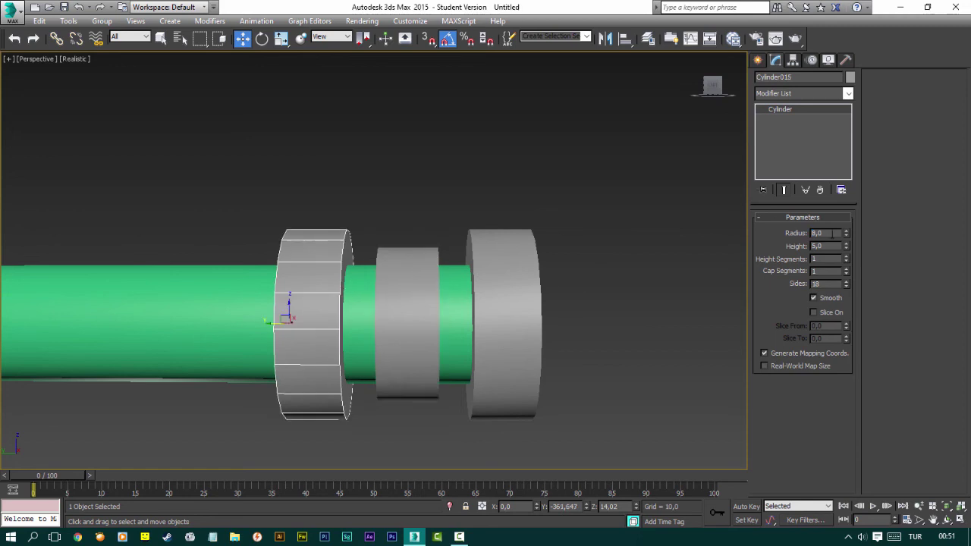
{"action": "type", "text": "5"}
{"action": "key", "text": "Return"}
{"action": "middle_click_drag", "start_coordinate": [454, 285], "coordinate": [501, 273], "text": "alt"}
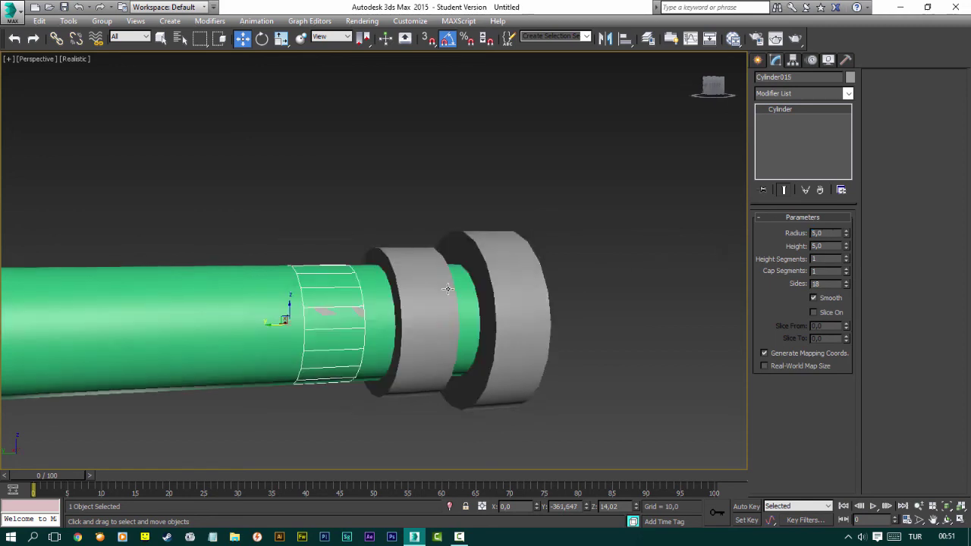
{"action": "double_click", "coordinate": [830, 245]}
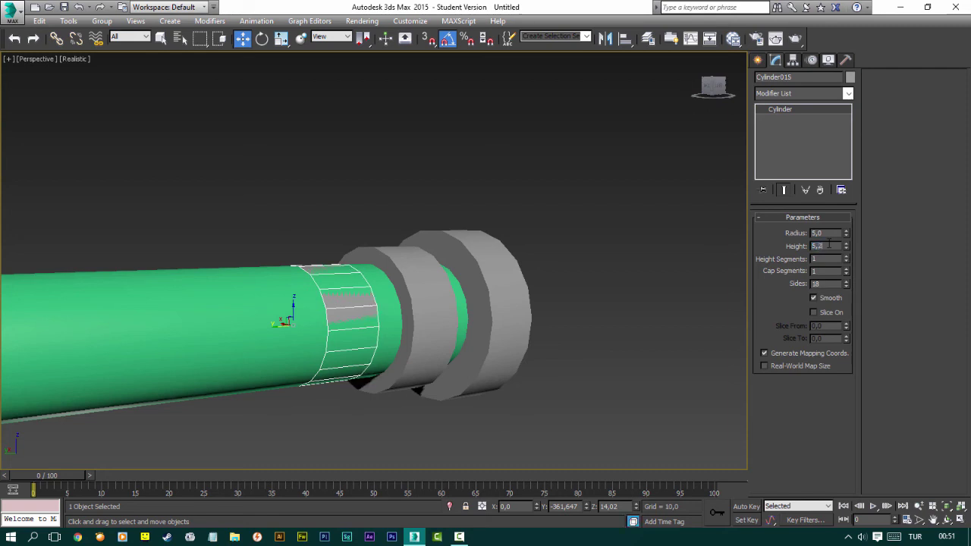
{"action": "type", "text": "5"}
{"action": "key", "text": "Return"}
{"action": "right_click", "coordinate": [847, 247]}
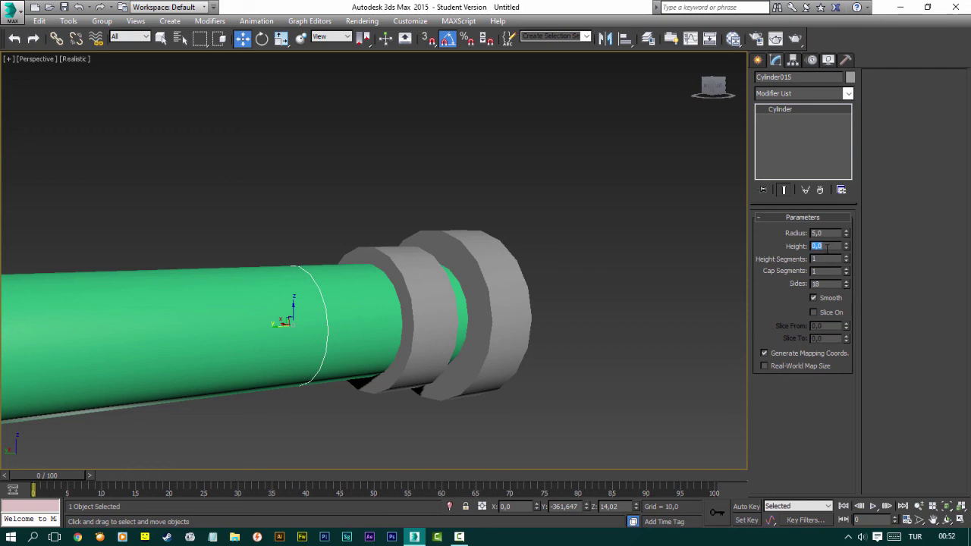
{"action": "type", "text": "5"}
{"action": "key", "text": "Return"}
Set the ring's radius to 5,2, then show the Extended Primitives.
{"action": "left_click", "coordinate": [388, 415]}
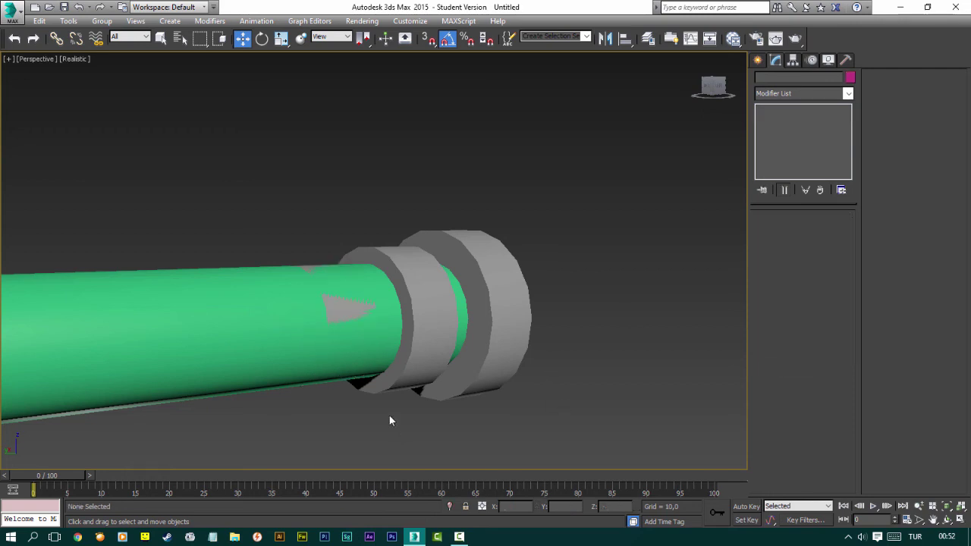
{"action": "left_click", "coordinate": [332, 307]}
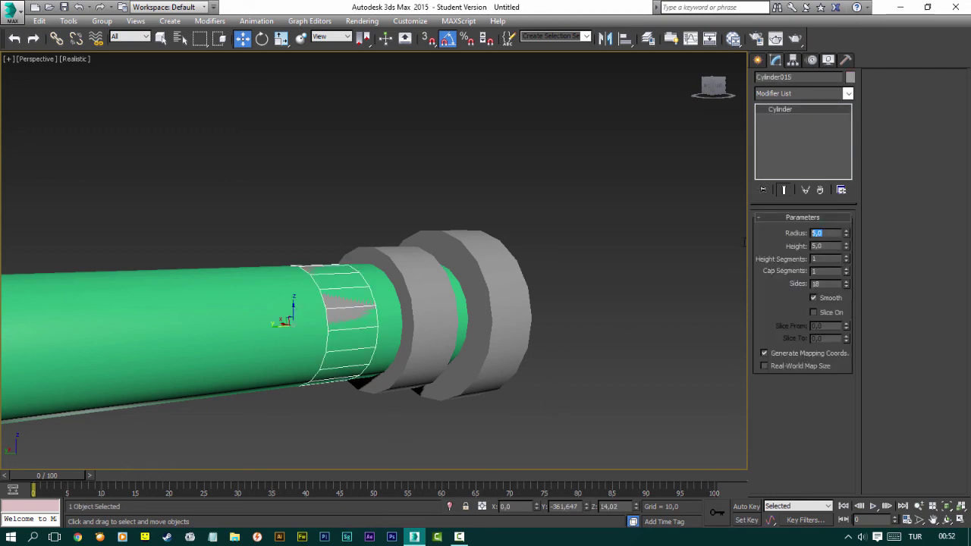
{"action": "type", "text": "5,2"}
{"action": "key", "text": "Return"}
{"action": "left_click", "coordinate": [681, 284]}
{"action": "mouse_move", "coordinate": [603, 281]}
{"action": "middle_mouse_down", "text": "alt"}
{"action": "mouse_move", "coordinate": [468, 319]}
{"action": "mouse_move", "coordinate": [736, 64]}
{"action": "middle_mouse_up", "text": "alt"}
{"action": "left_click", "coordinate": [757, 60]}
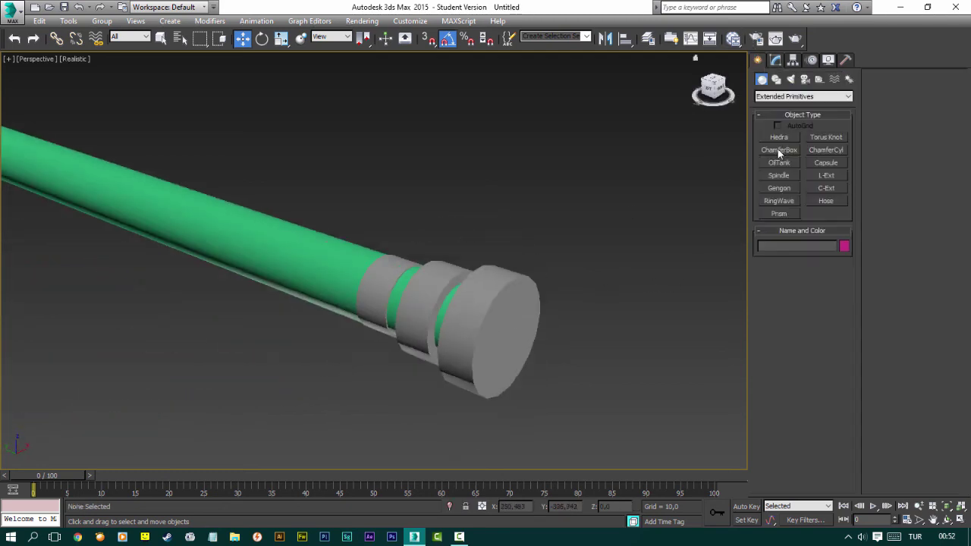
Create a small Hedra below the staff end and set its family to Dodec/Icos.
{"action": "left_click", "coordinate": [778, 138]}
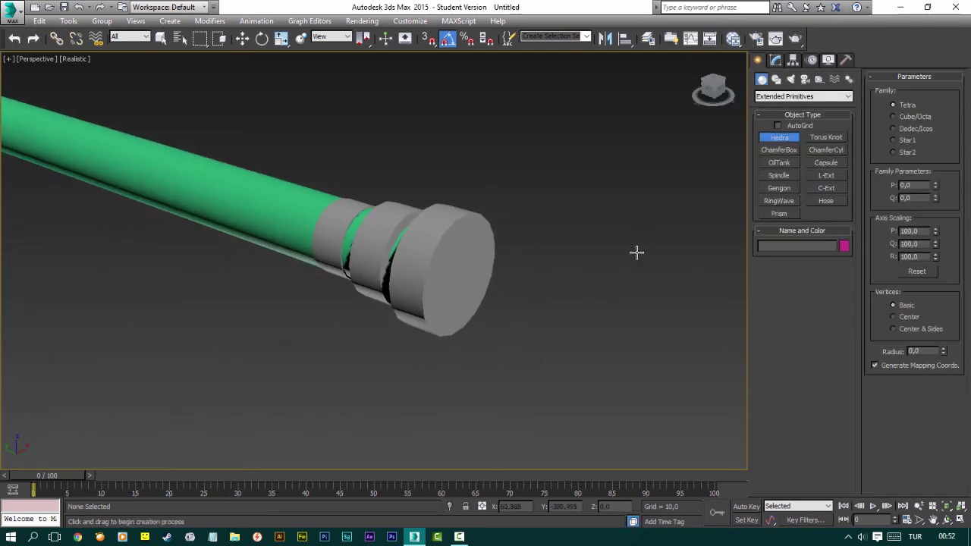
{"action": "mouse_move", "coordinate": [560, 393]}
{"action": "left_mouse_down"}
{"action": "mouse_move", "coordinate": [568, 405]}
{"action": "mouse_move", "coordinate": [606, 374]}
{"action": "left_mouse_up"}
{"action": "right_click", "coordinate": [606, 374]}
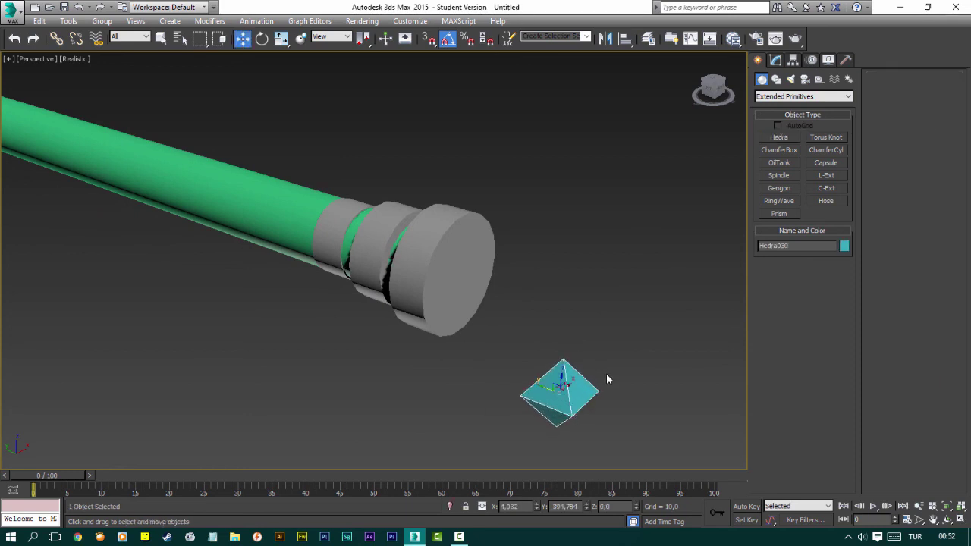
{"action": "left_click", "coordinate": [775, 60]}
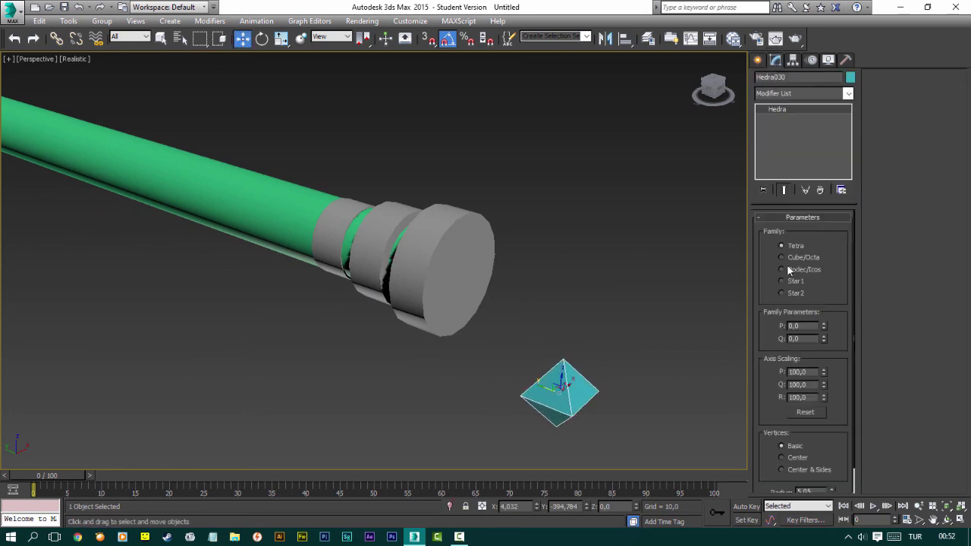
{"action": "left_click", "coordinate": [783, 269]}
Align the dodecahedron's center to the shaft end cylinder.
{"action": "middle_click_drag", "start_coordinate": [653, 365], "coordinate": [639, 337]}
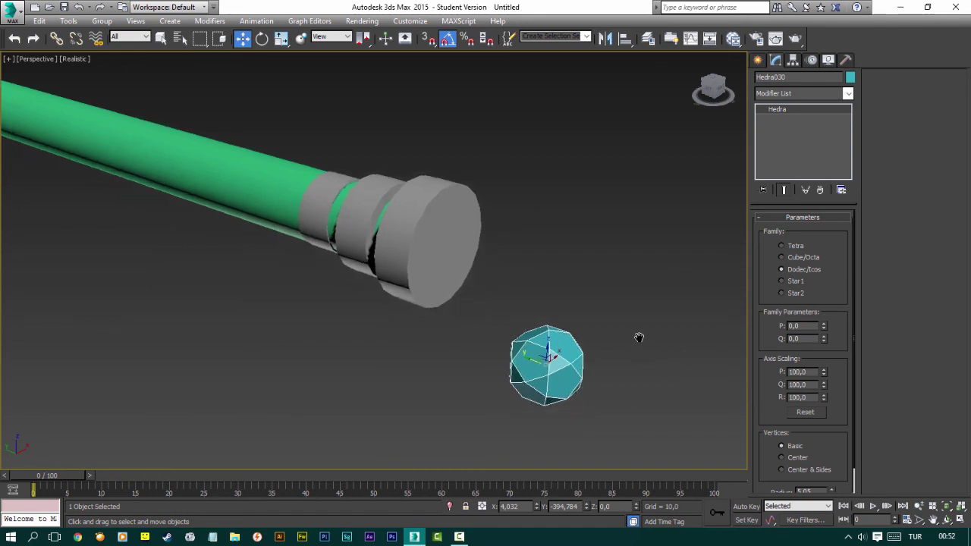
{"action": "left_click", "coordinate": [625, 39]}
{"action": "left_click", "coordinate": [470, 244]}
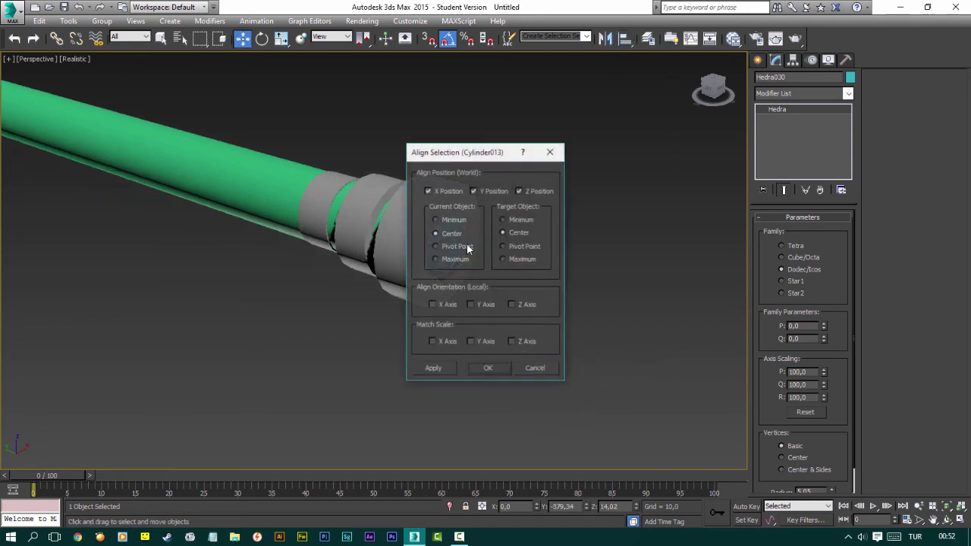
{"action": "left_click", "coordinate": [490, 369]}
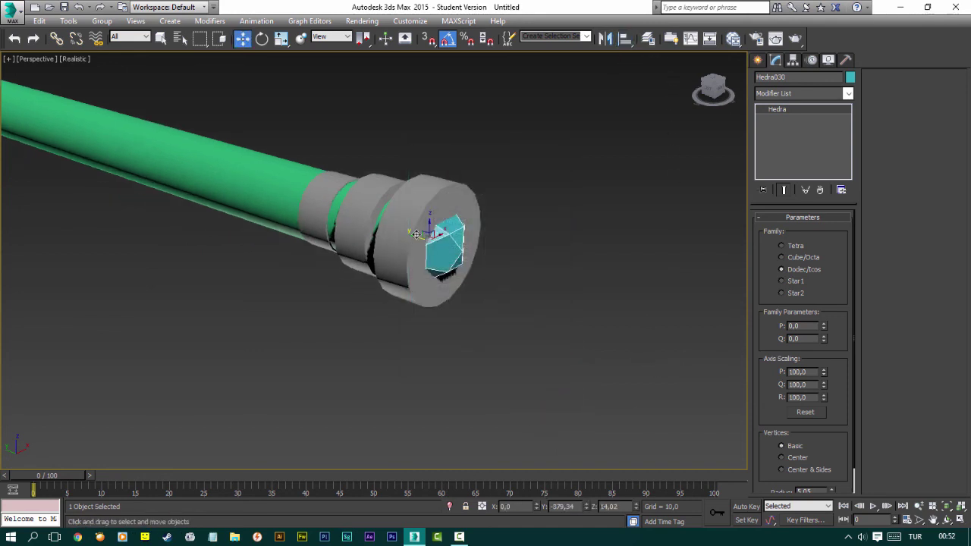
Scale up the dodecahedron and move it against the end ring as a pommel.
{"action": "mouse_move", "coordinate": [416, 233]}
{"action": "left_mouse_down"}
{"action": "mouse_move", "coordinate": [458, 257]}
{"action": "mouse_move", "coordinate": [559, 182]}
{"action": "left_mouse_up"}
{"action": "key", "text": "r"}
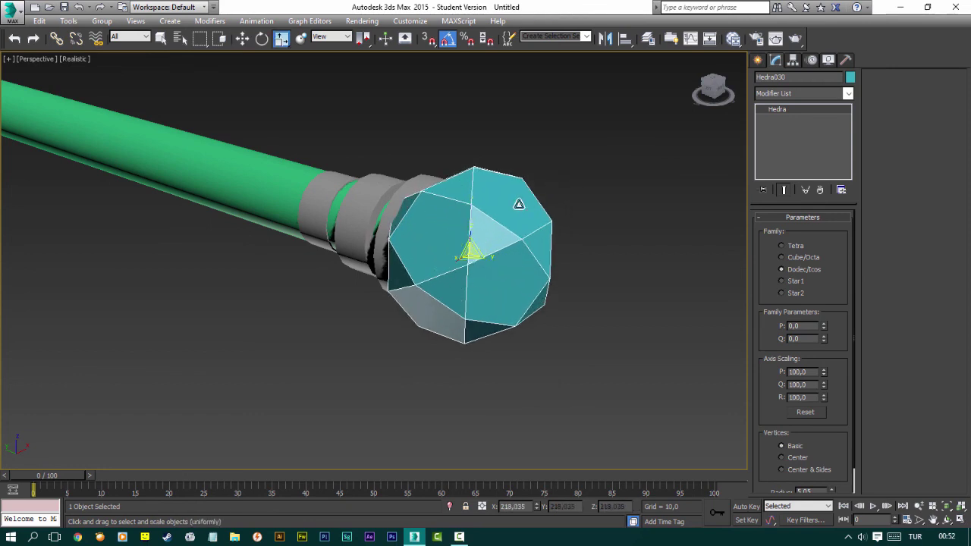
{"action": "key", "text": "w"}
{"action": "scroll", "coordinate": [456, 243], "scroll_direction": "up", "scroll_amount": 3}
{"action": "middle_click_drag", "start_coordinate": [455, 245], "coordinate": [487, 247], "text": "alt"}
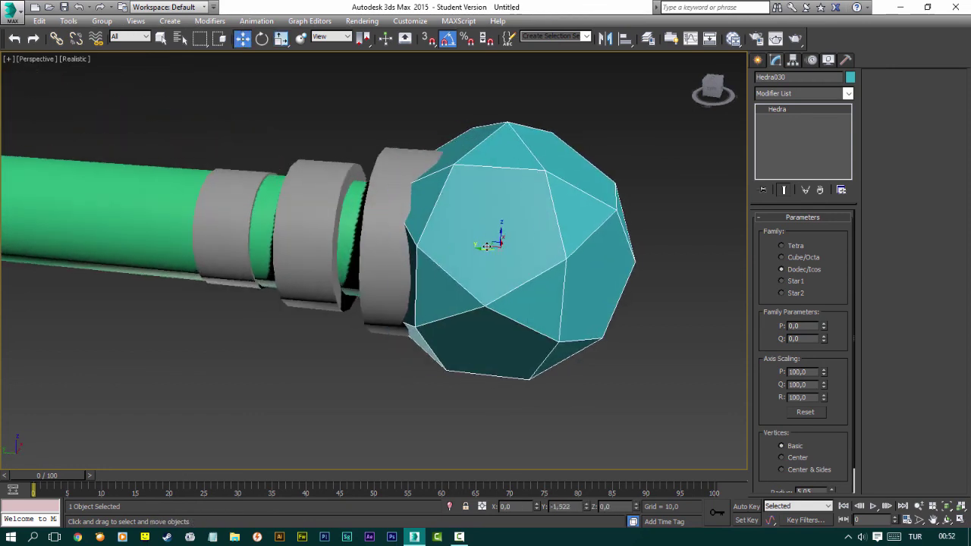
{"action": "left_click_drag", "start_coordinate": [486, 247], "coordinate": [515, 252]}
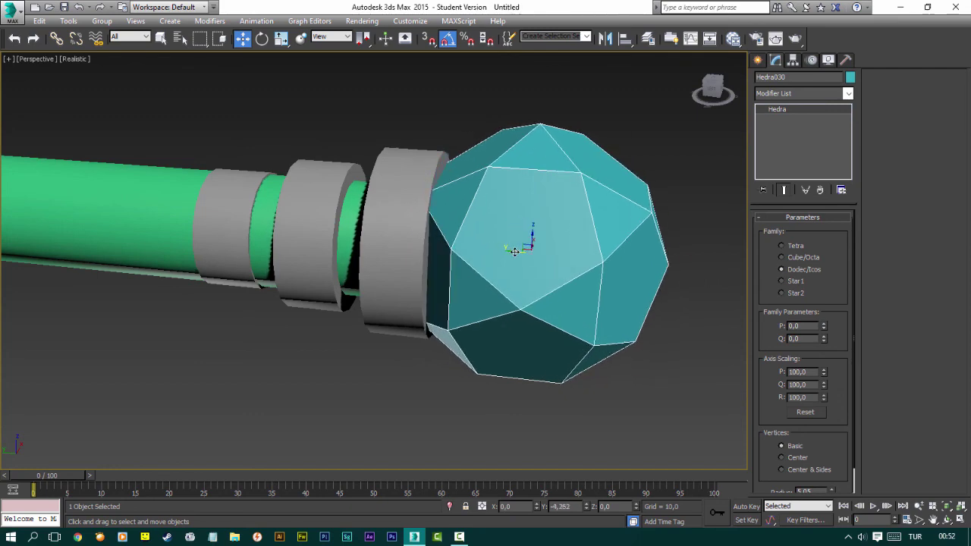
{"action": "left_click", "coordinate": [446, 378]}
{"action": "mouse_move", "coordinate": [446, 378]}
{"action": "middle_mouse_down", "text": "alt"}
{"action": "mouse_move", "coordinate": [413, 303]}
{"action": "mouse_move", "coordinate": [283, 312]}
{"action": "mouse_move", "coordinate": [344, 402]}
{"action": "mouse_move", "coordinate": [453, 374]}
{"action": "middle_mouse_up", "text": "alt"}
{"action": "scroll", "coordinate": [453, 374], "scroll_direction": "down", "scroll_amount": 5}
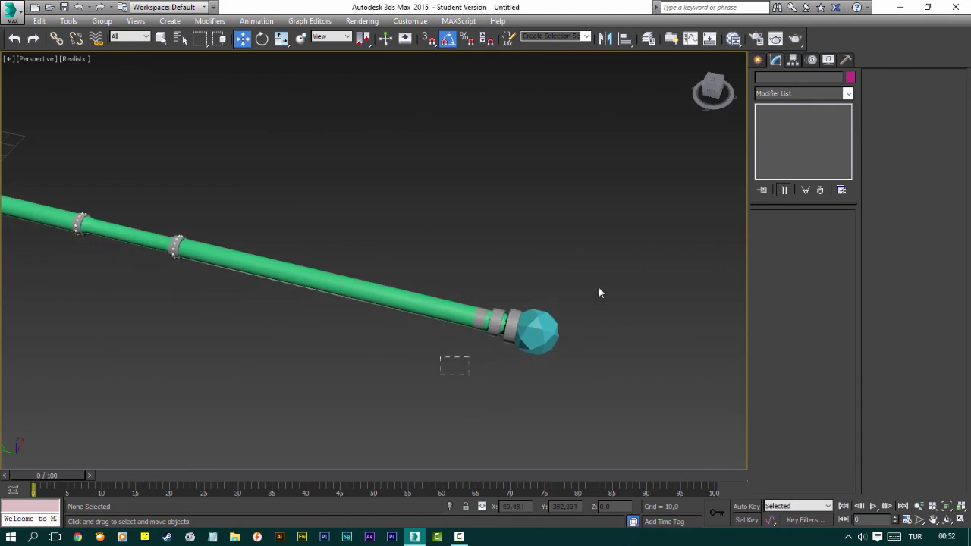
Color the staff parts gray in Object Color, then select all 31 spear parts and reopen Object Color.
{"action": "key", "text": "ctrl+a"}
{"action": "left_click", "coordinate": [850, 77]}
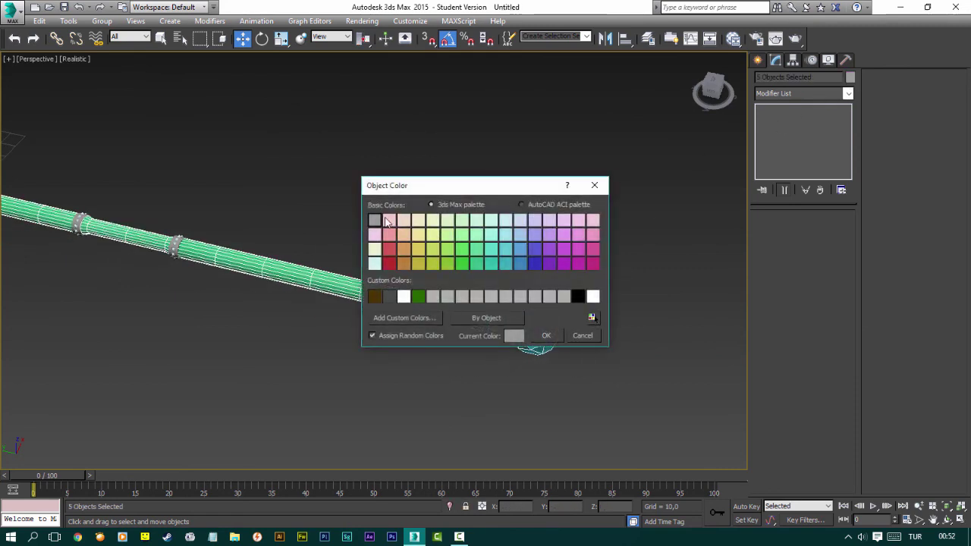
{"action": "left_click", "coordinate": [545, 335]}
{"action": "middle_click_drag", "start_coordinate": [286, 289], "coordinate": [362, 185], "text": "alt"}
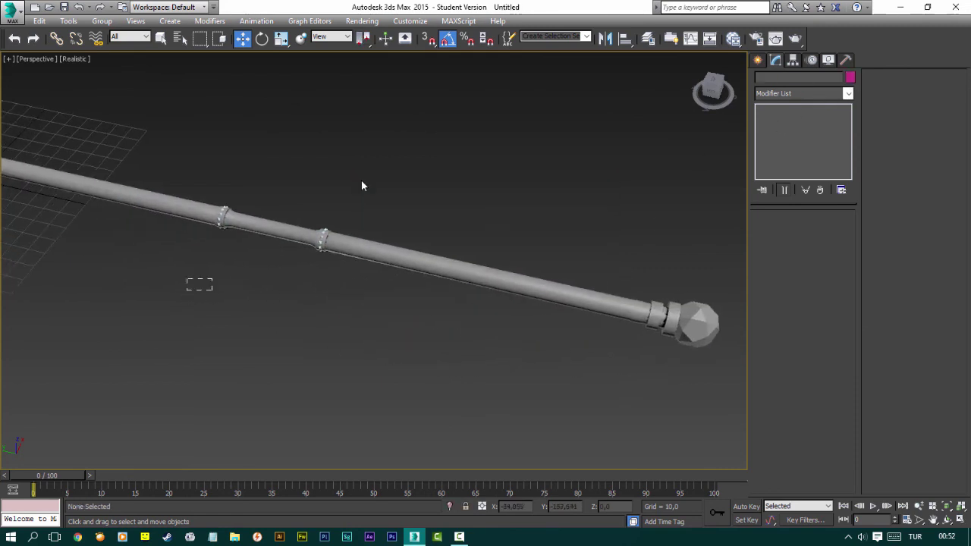
{"action": "left_click", "coordinate": [851, 76]}
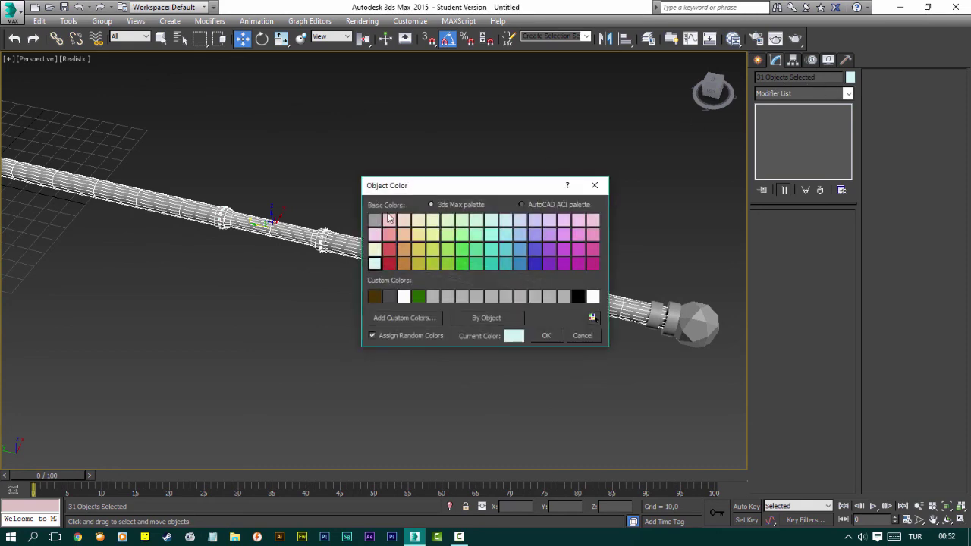